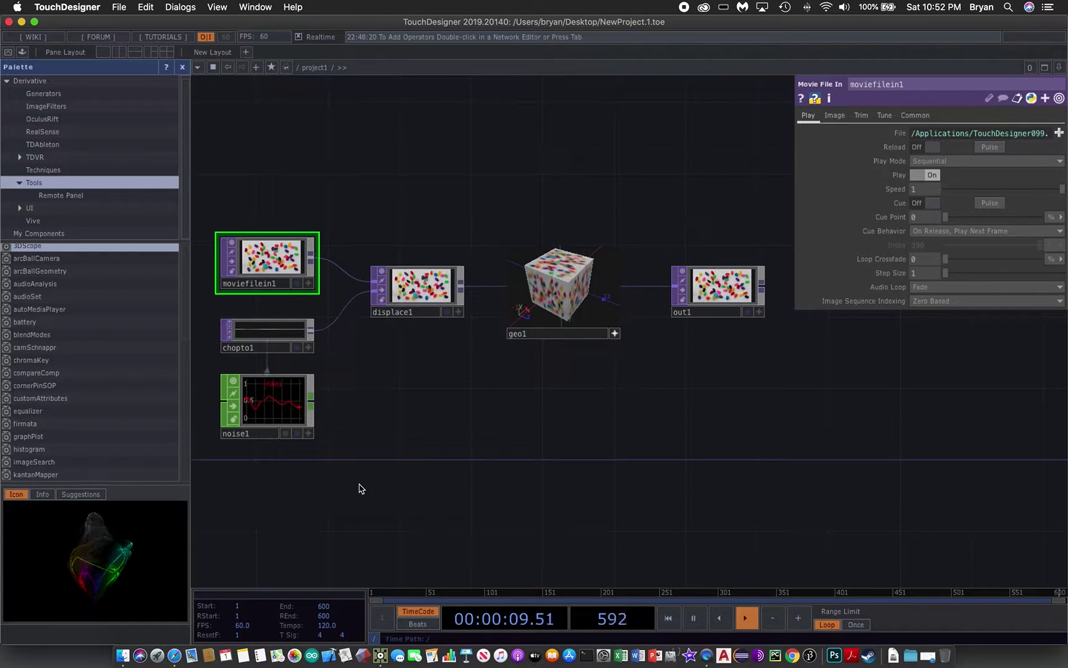
Marquee-select every operator in the old network except out1
drag(230, 149, 582, 496)
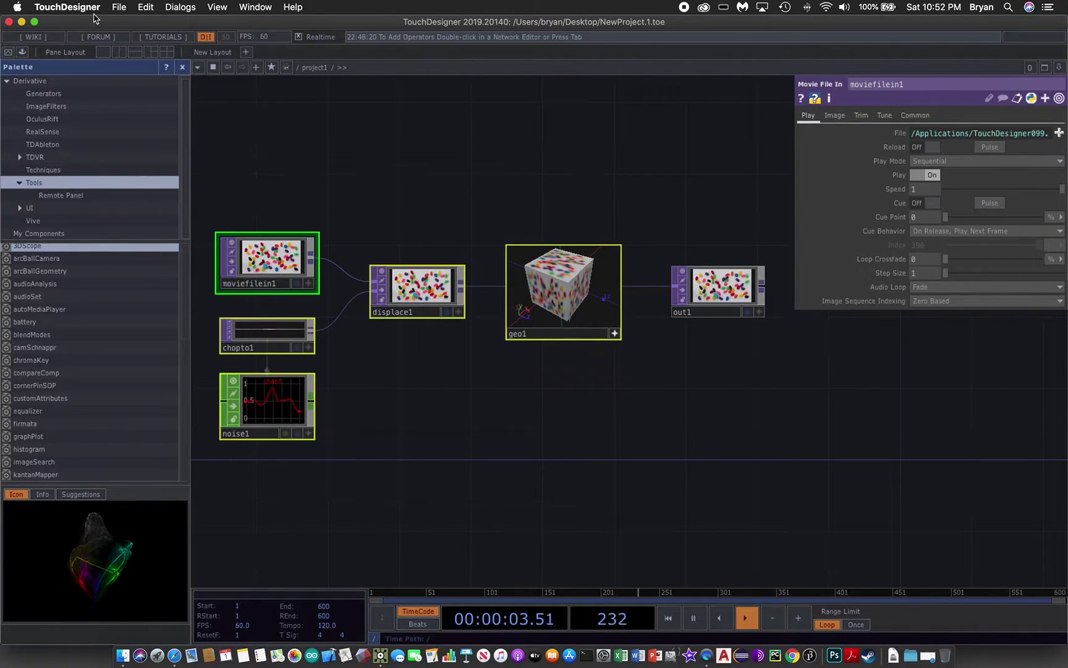
Delete the selected operators, hide the Palette, and start a new project folder
key(Delete)
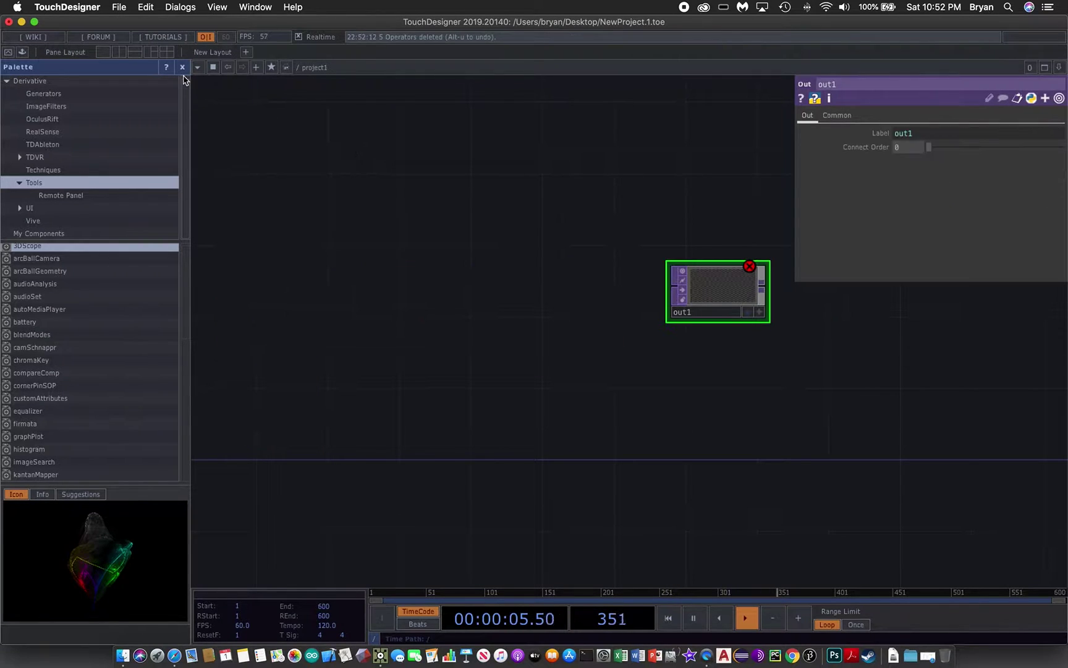
click(182, 67)
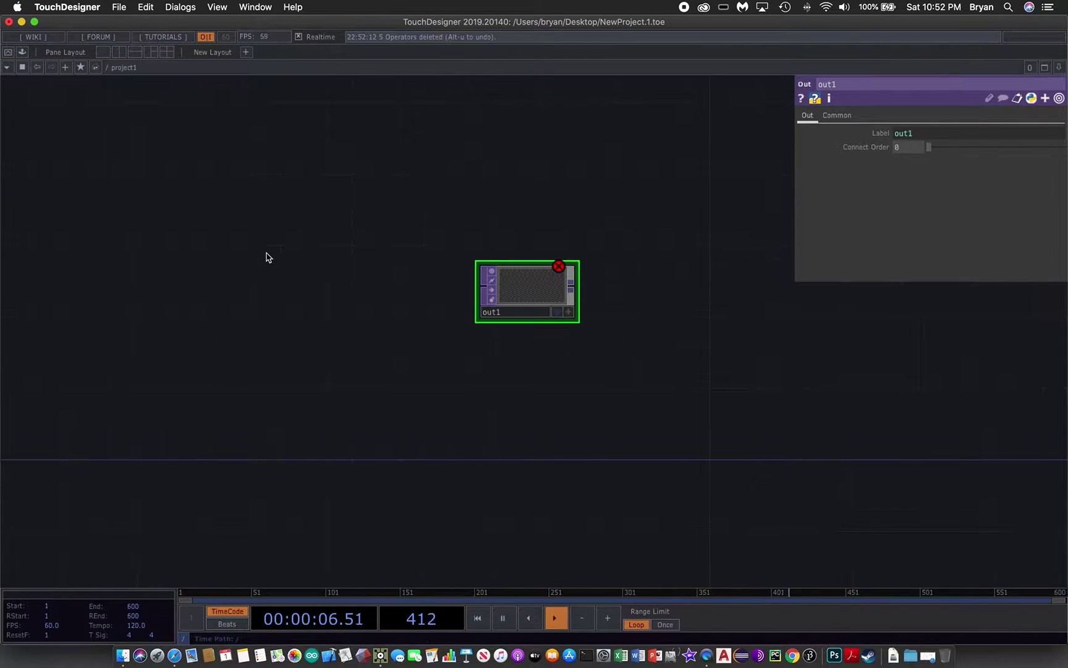
click(118, 6)
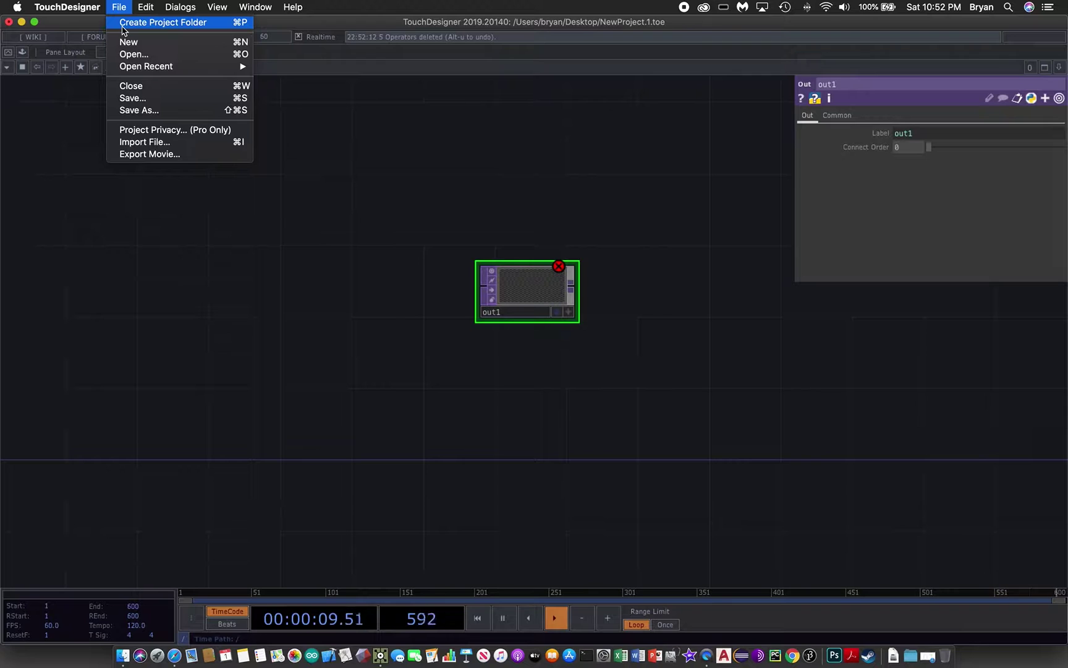
click(123, 25)
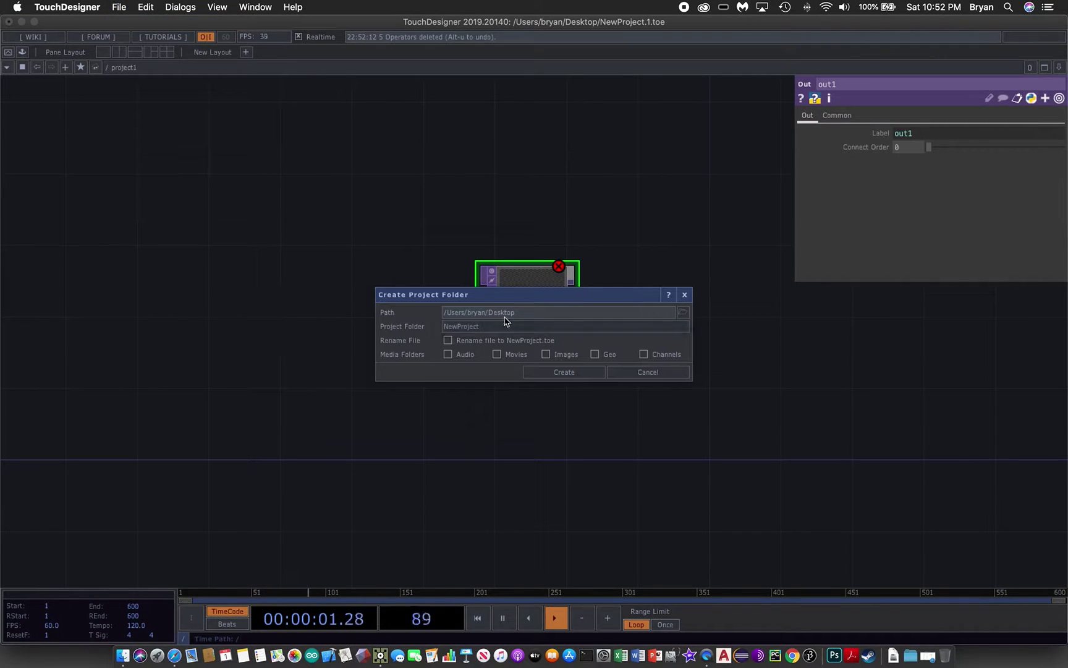
Create the Mouse003 project folder with renamed file and Movies folder, then save, replacing Mouse003.toe
drag(537, 295, 241, 160)
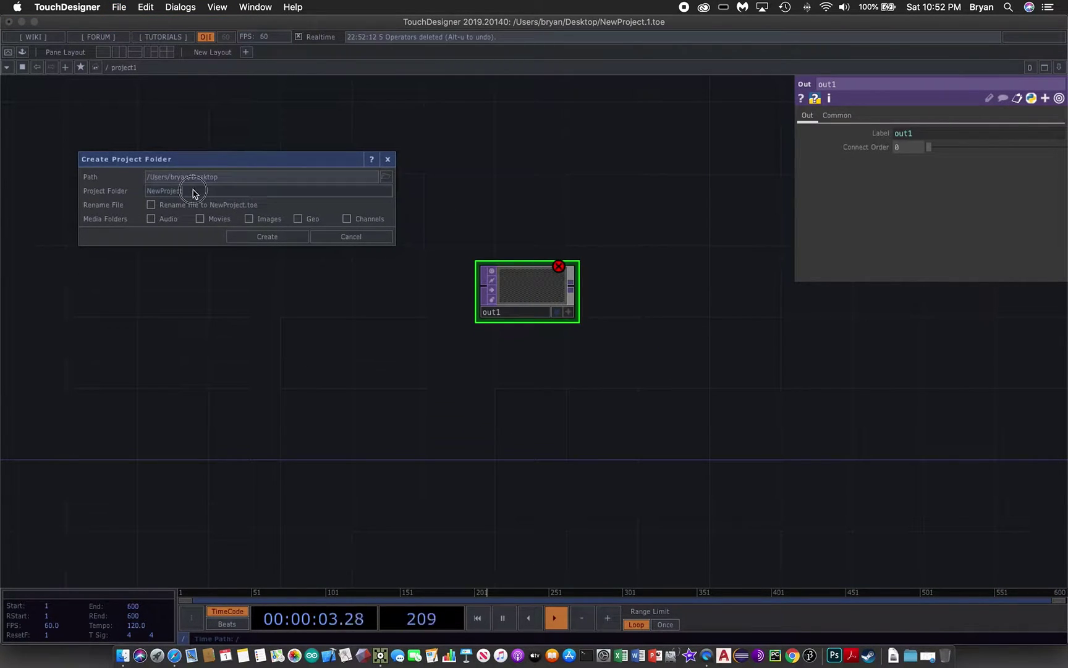
drag(196, 190, 126, 194)
text(Mouse003)
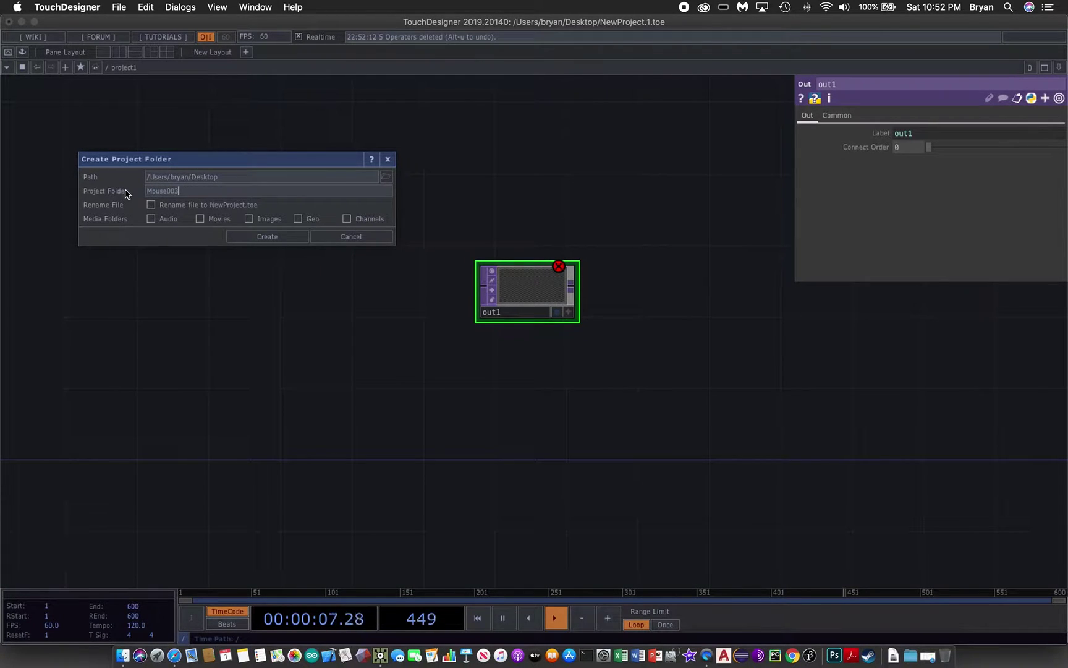
click(151, 205)
drag(295, 167, 348, 159)
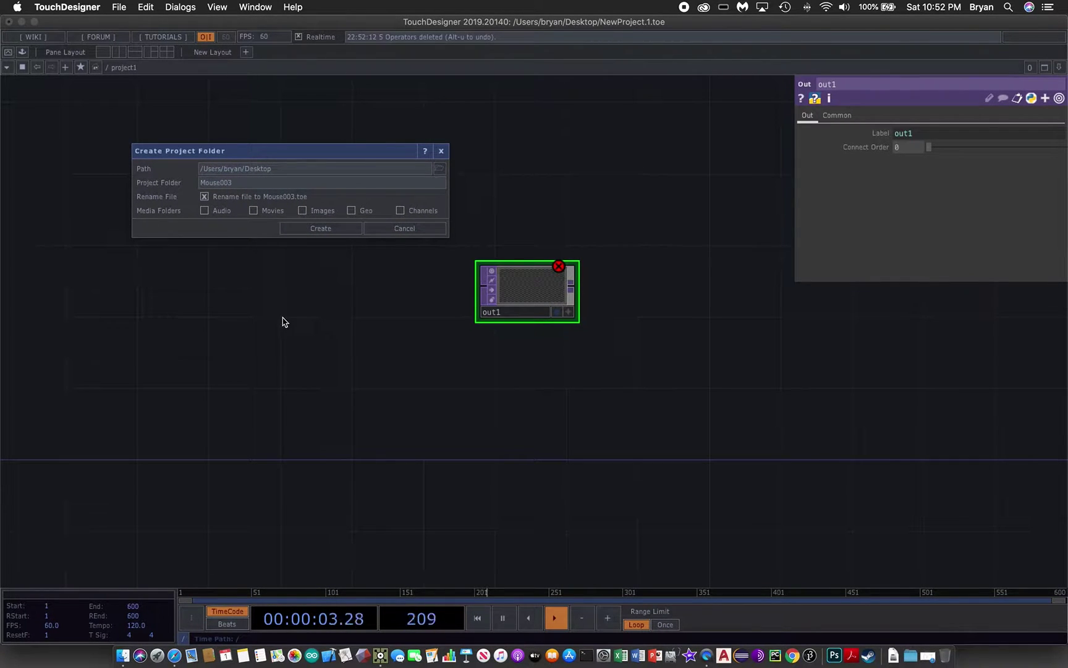
click(254, 213)
click(319, 228)
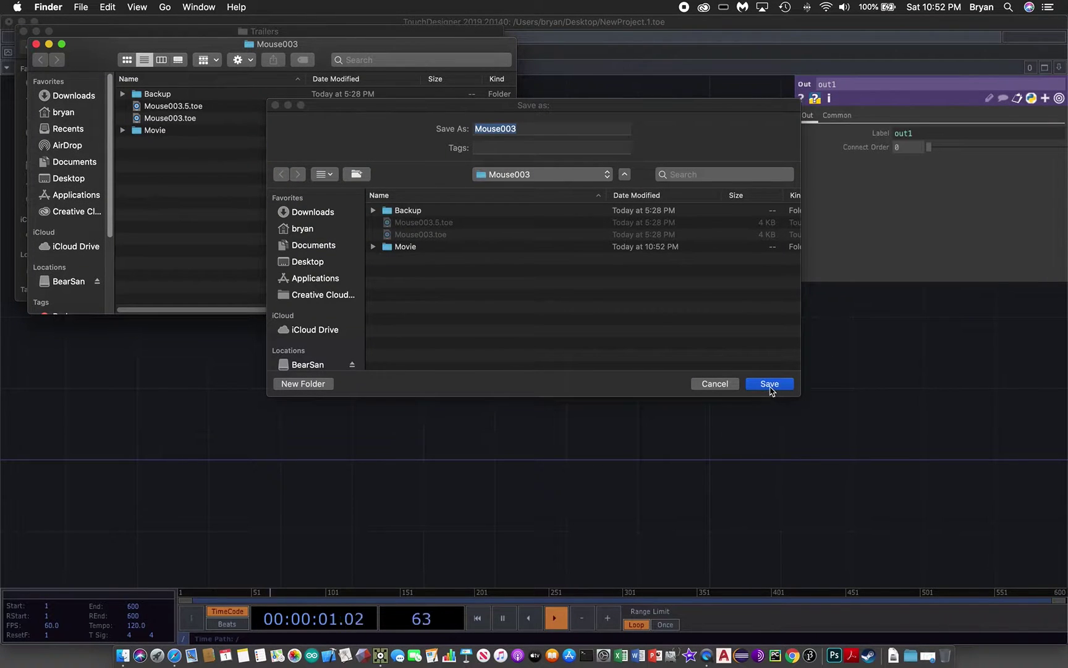
click(769, 384)
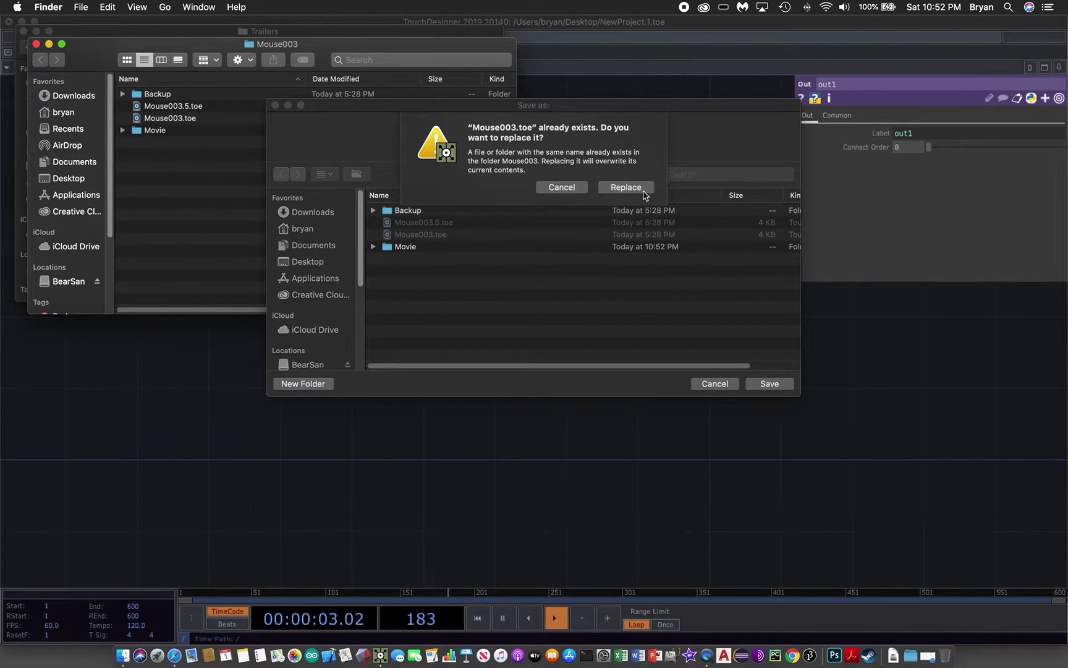
click(638, 187)
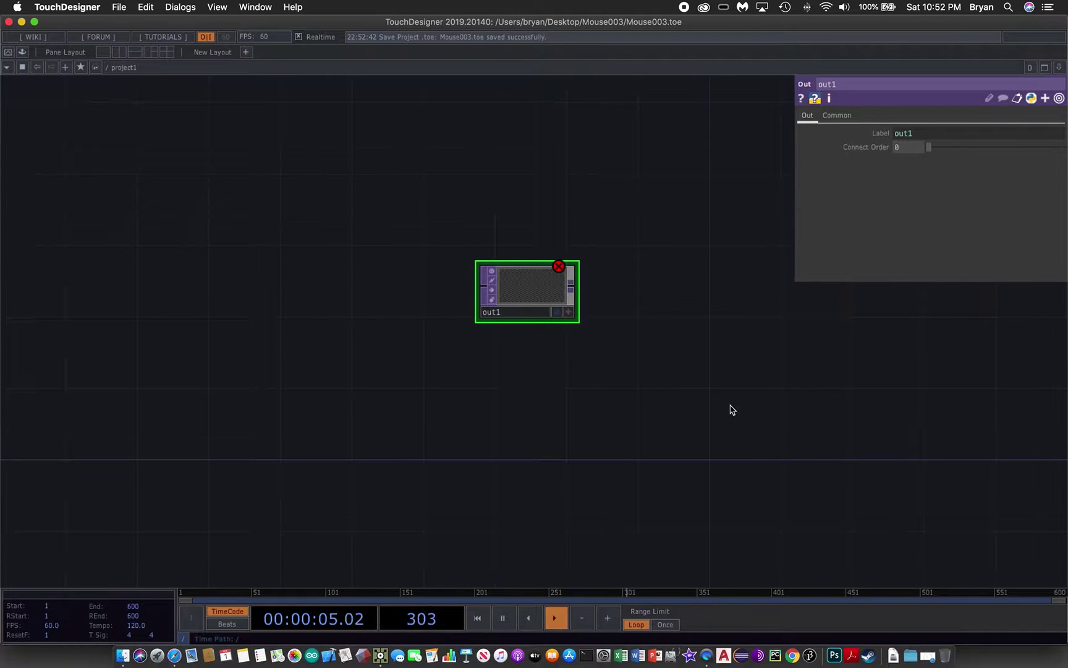
Bring up Finder and open the Mouse003 project's Movie folder
double_click(319, 23)
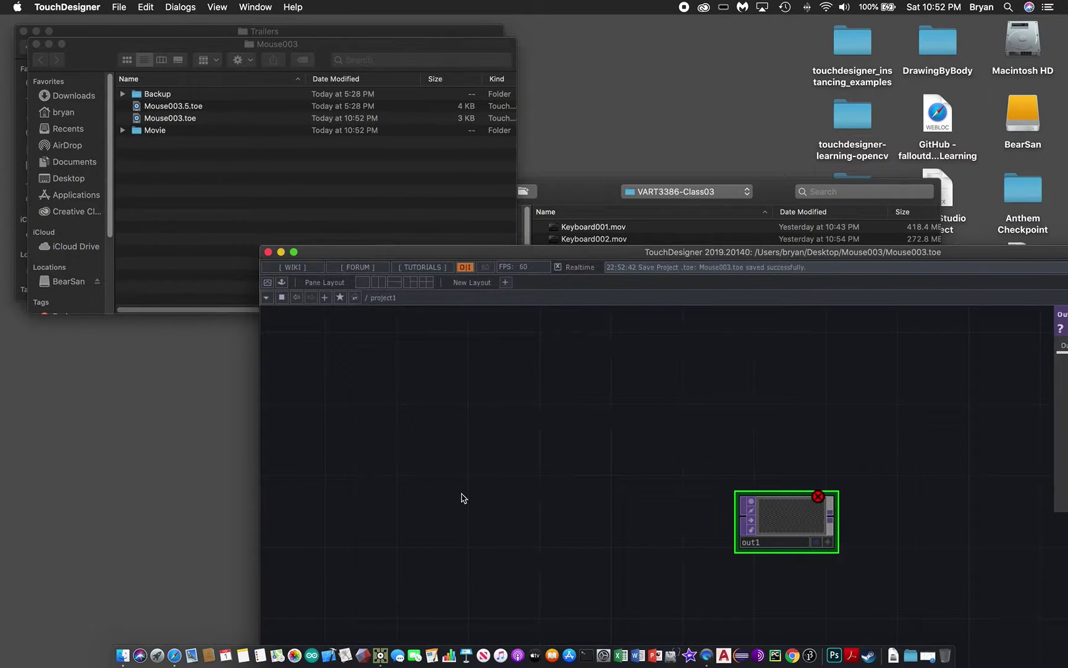
click(321, 47)
drag(337, 51, 645, 53)
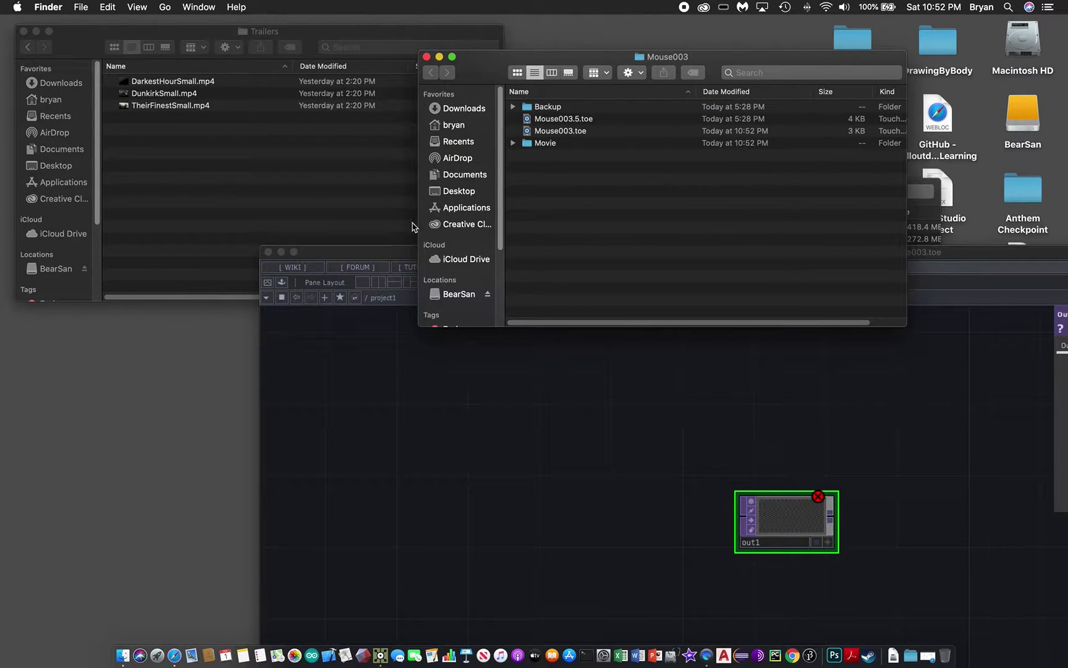
double_click(527, 144)
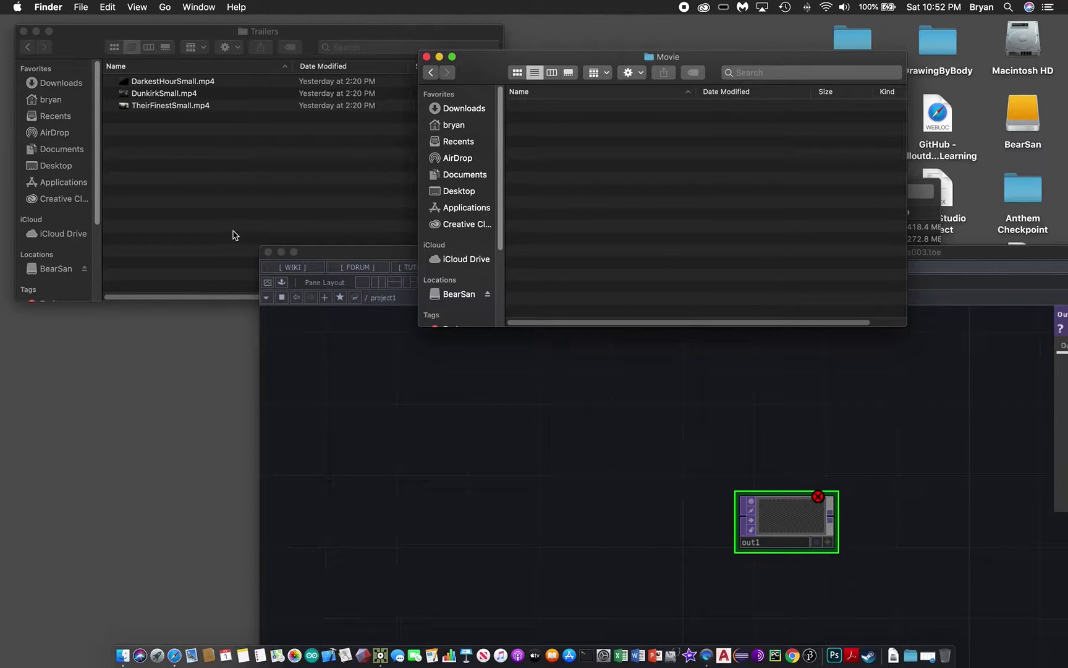
Copy TheirFinestSmall.mp4 from Trailers and paste it into the Movie folder
click(175, 180)
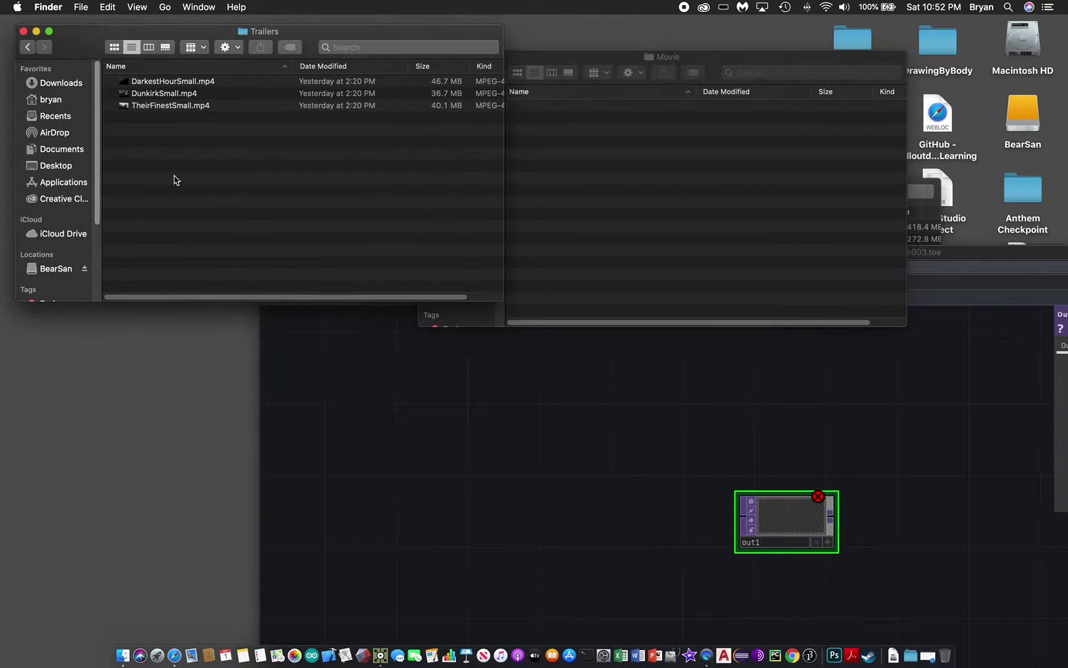
click(122, 105)
right_click(122, 106)
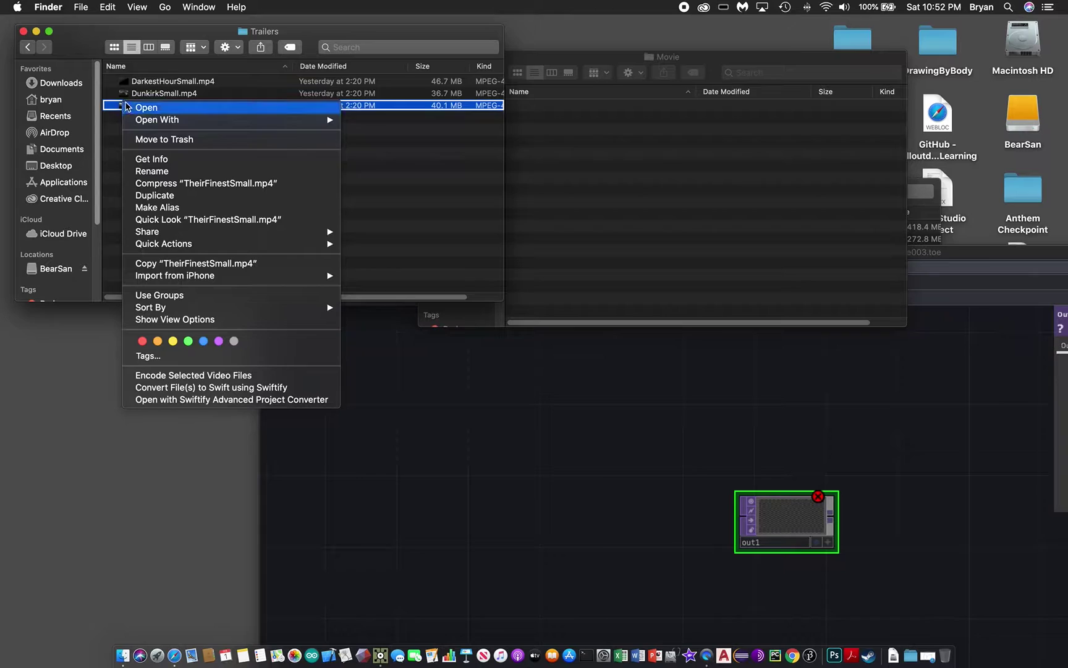
click(203, 263)
click(626, 187)
right_click(625, 185)
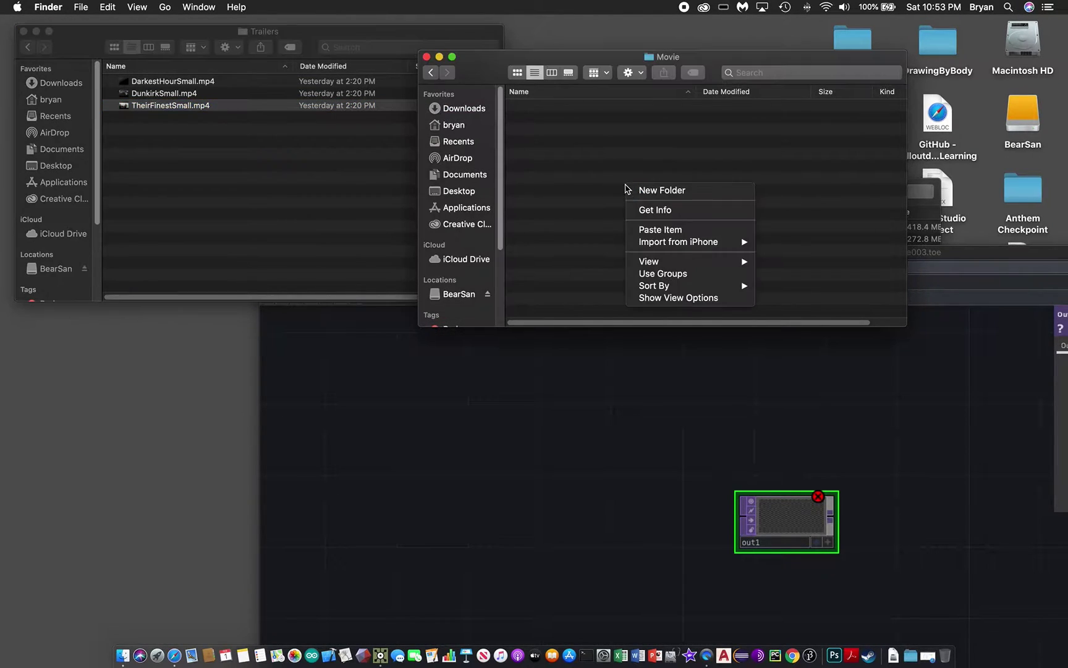
click(661, 230)
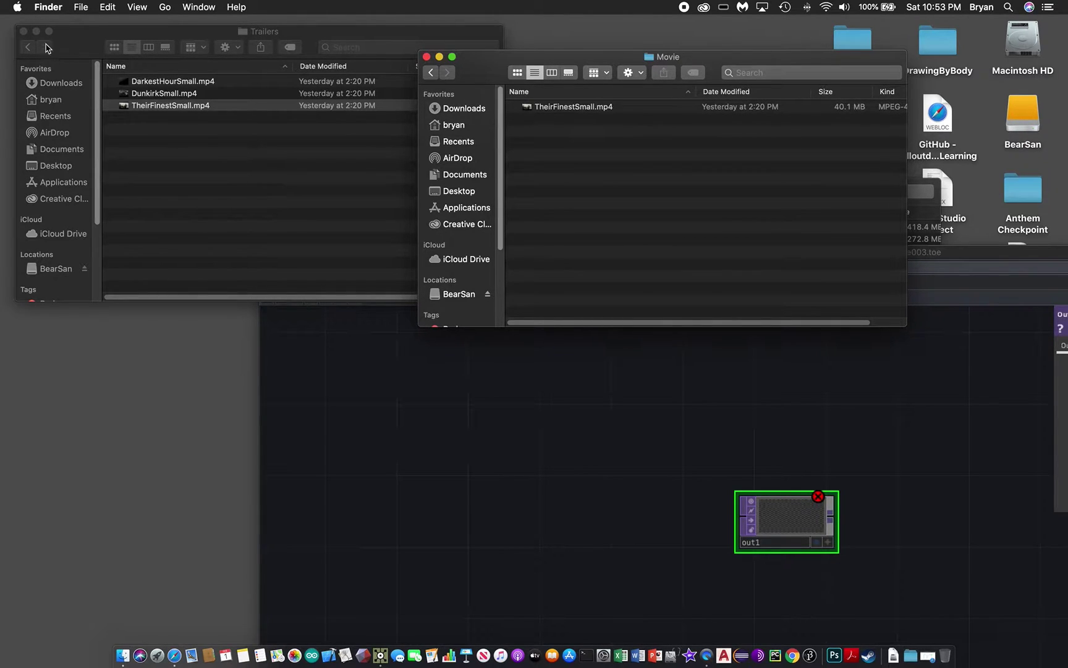
Drag the copied TheirFinestSmall.mp4 from the Movie folder into the TouchDesigner network
click(23, 31)
drag(484, 75, 159, 71)
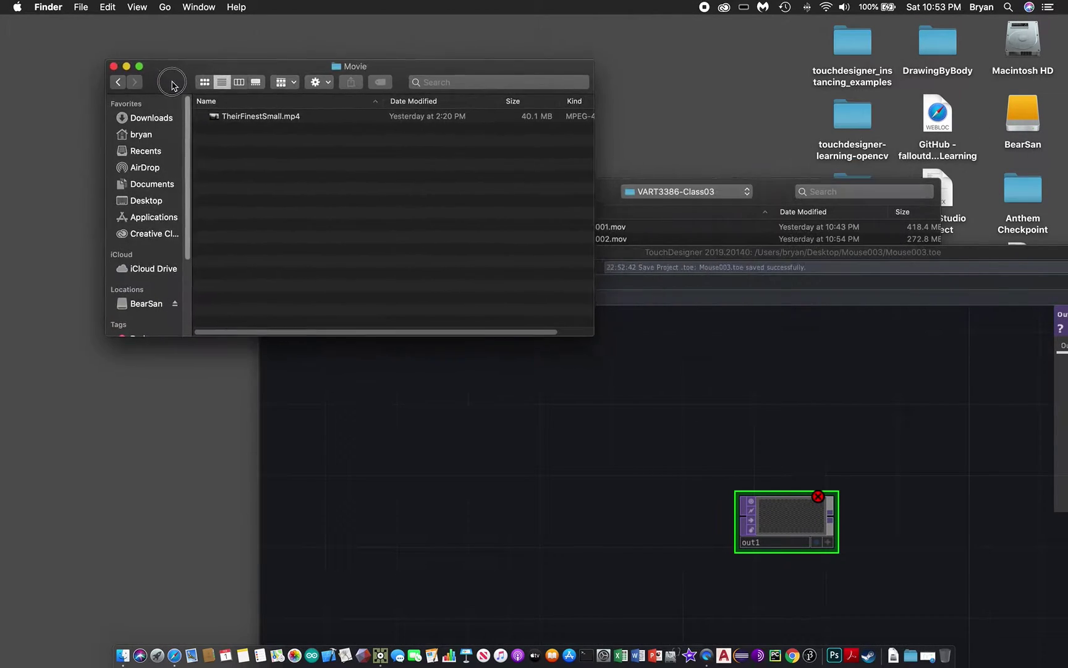
click(203, 101)
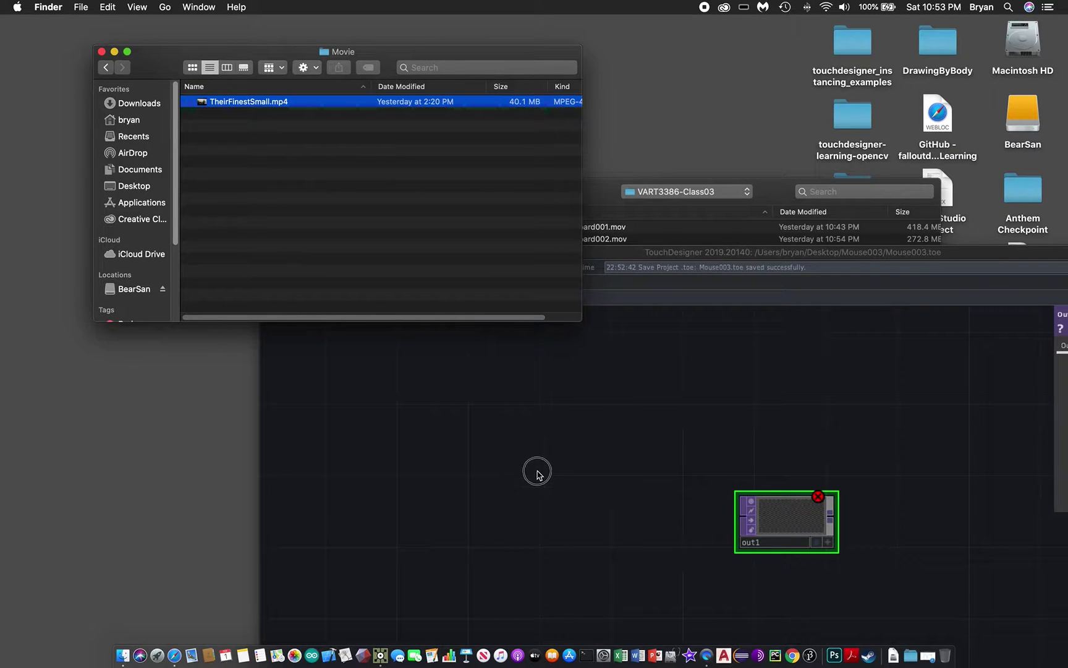
drag(201, 106, 527, 461)
Maximise TouchDesigner, pan the network, and pick Crop from the TOP create list
drag(962, 254, 703, 17)
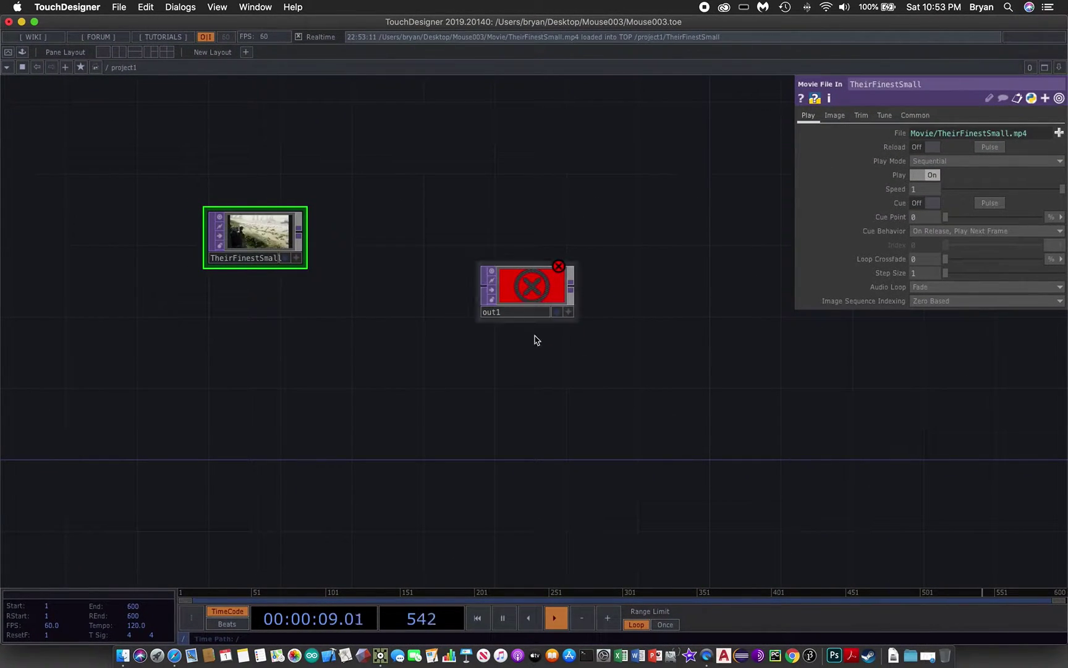
drag(457, 418, 455, 402)
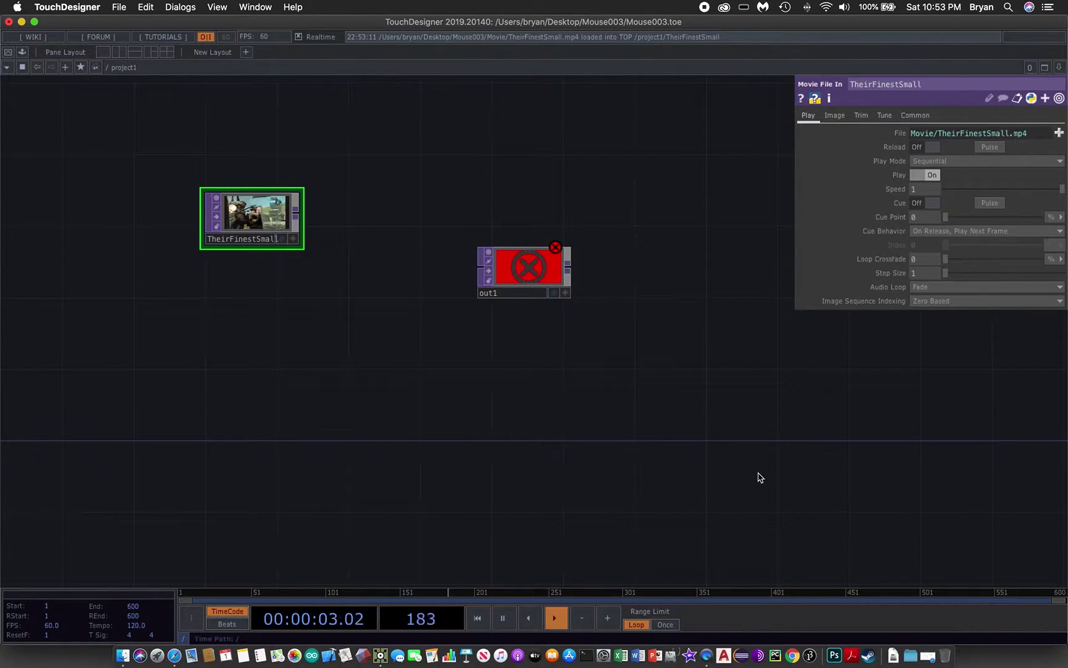
drag(665, 416, 641, 411)
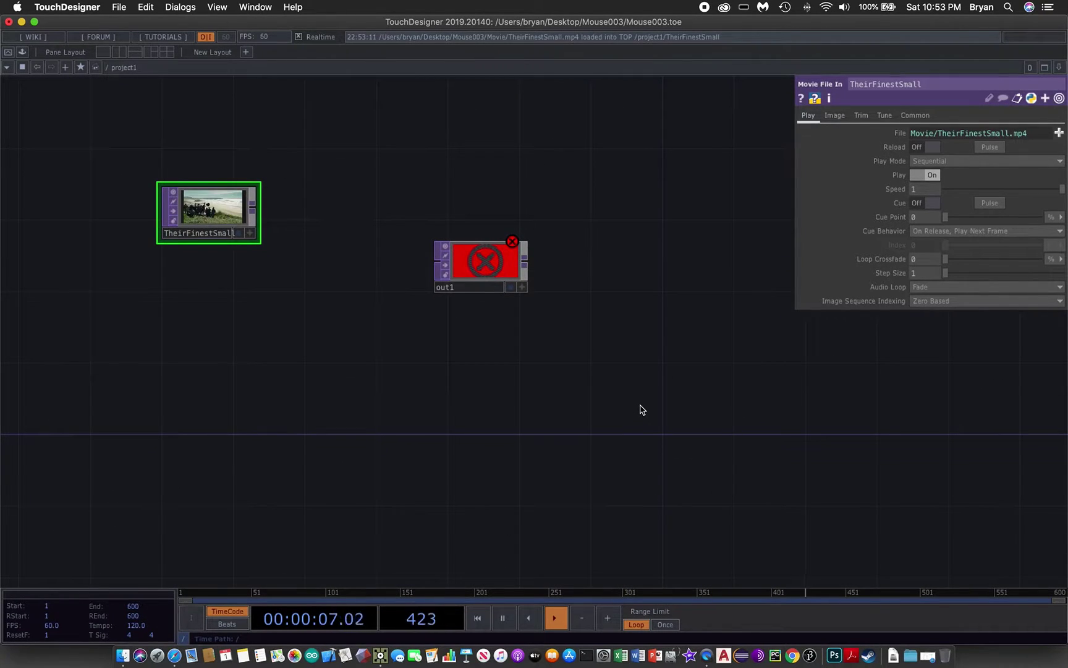
key(Tab)
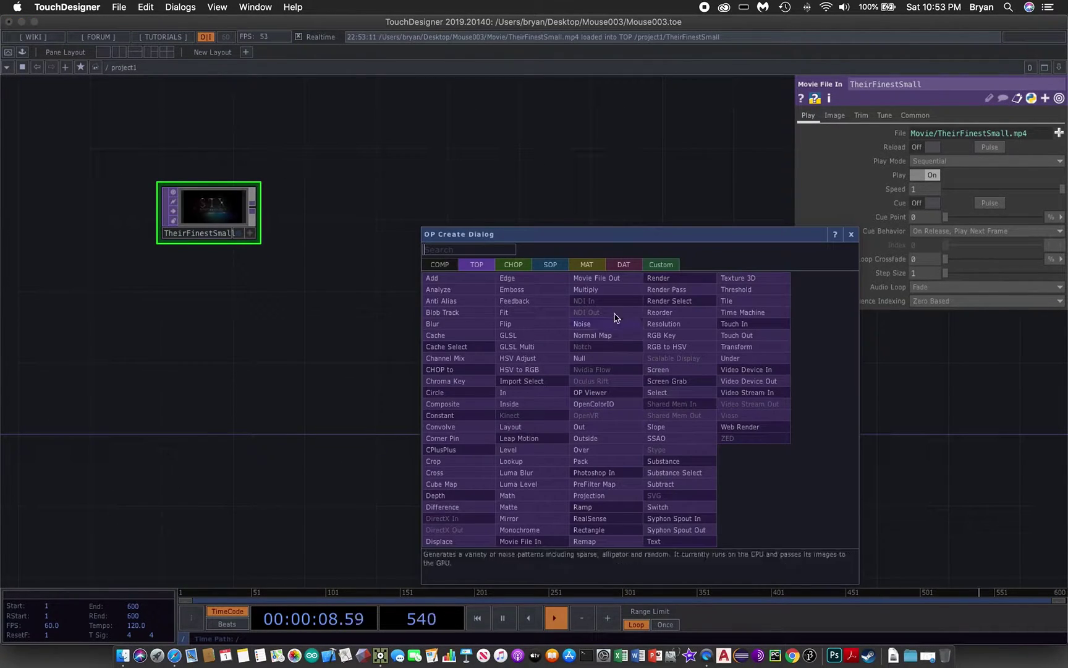
drag(575, 238, 604, 137)
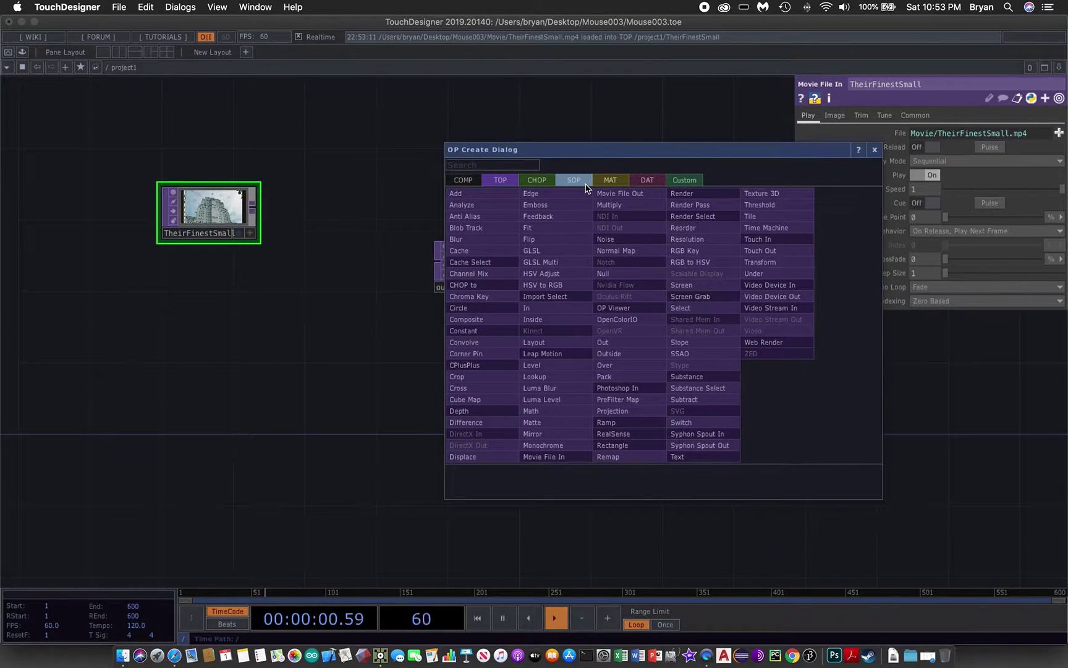
click(513, 377)
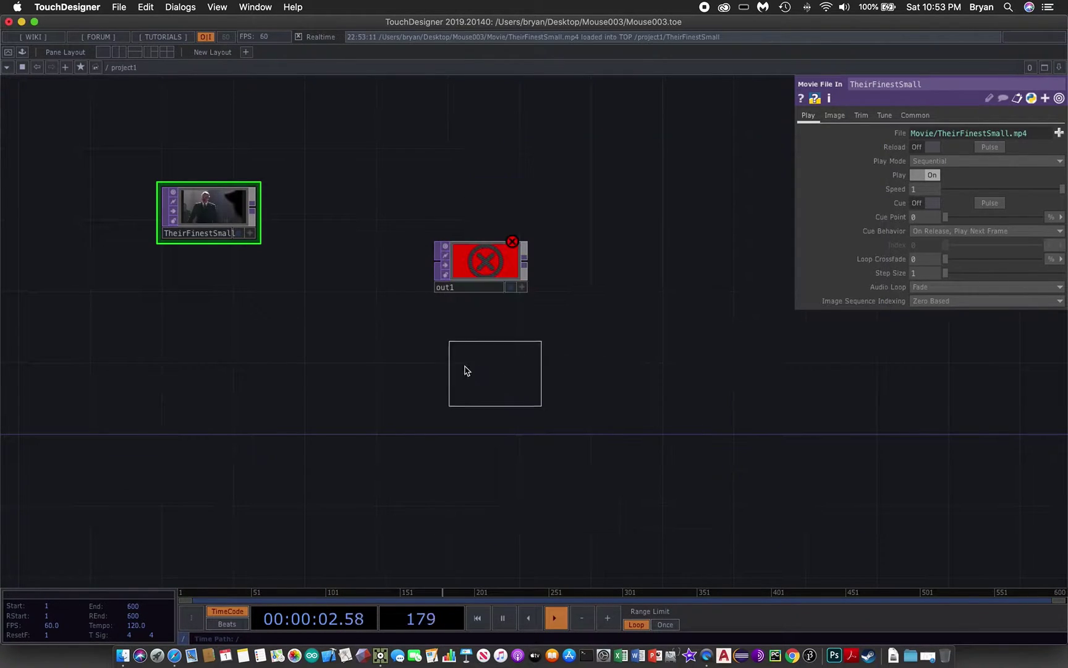
Place crop1 fed by the movie, set Crop Bottom to 0.5, and move out1 right
click(186, 307)
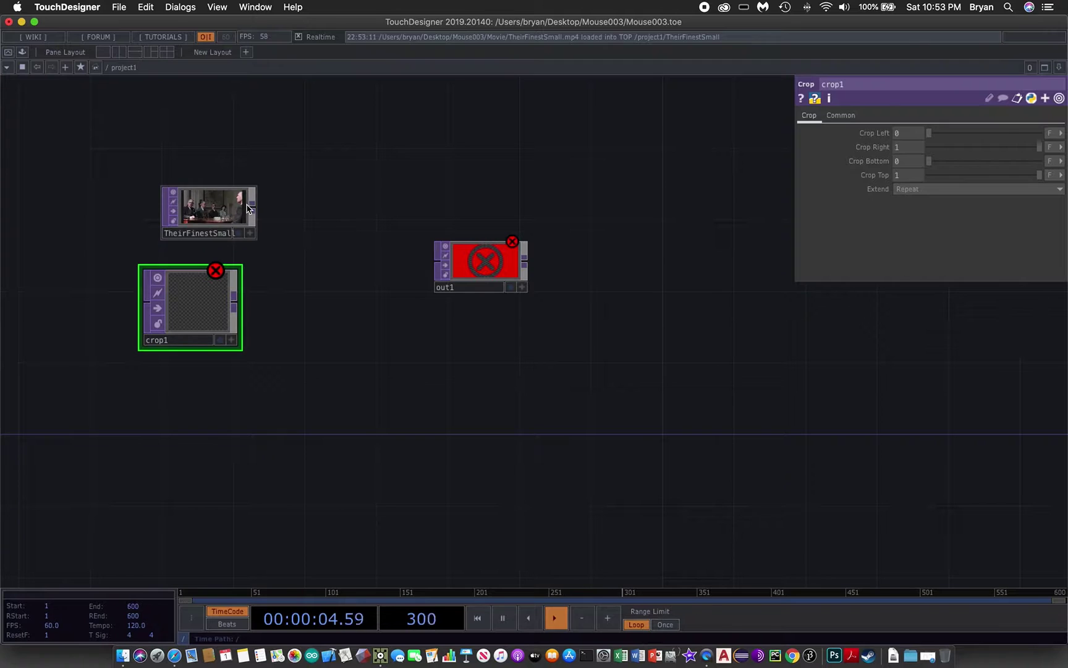
drag(253, 211, 215, 305)
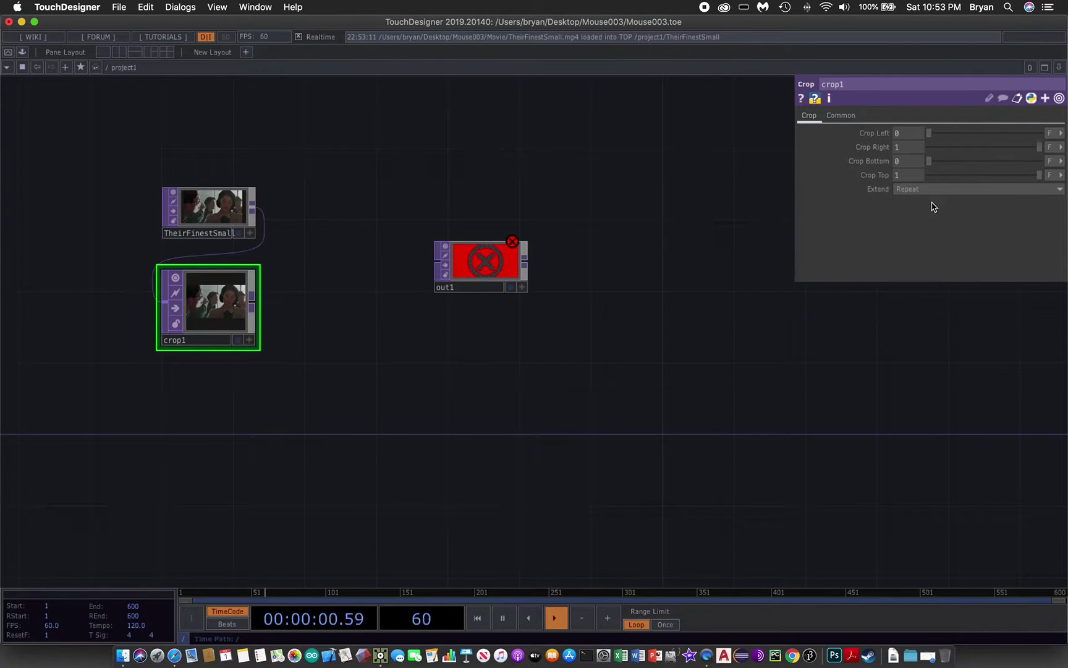
drag(910, 162, 914, 167)
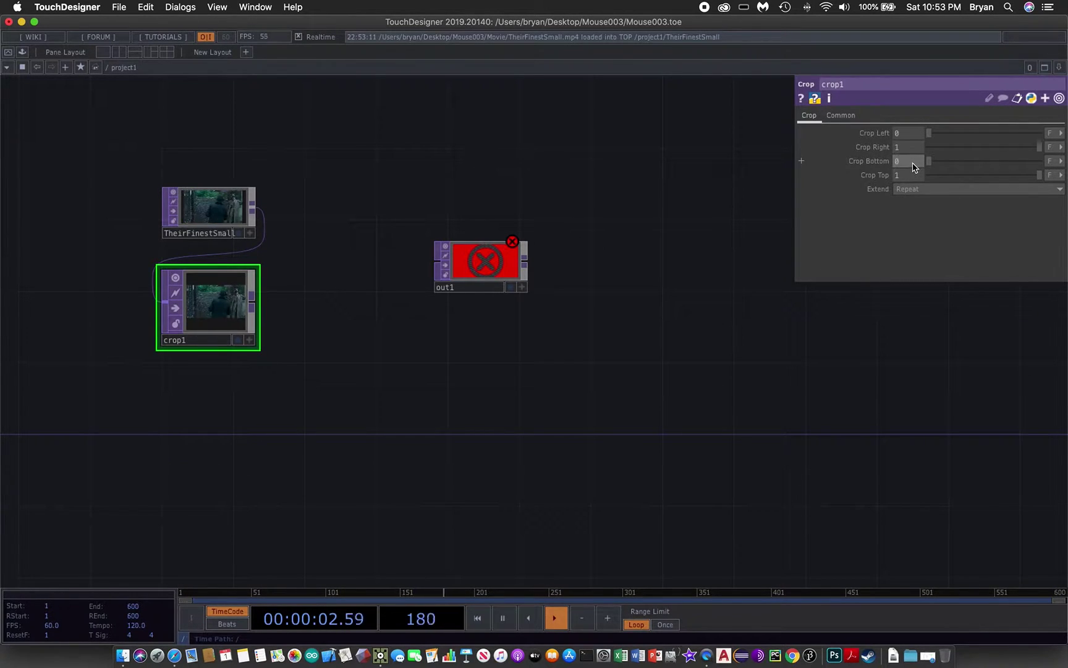
text(.)
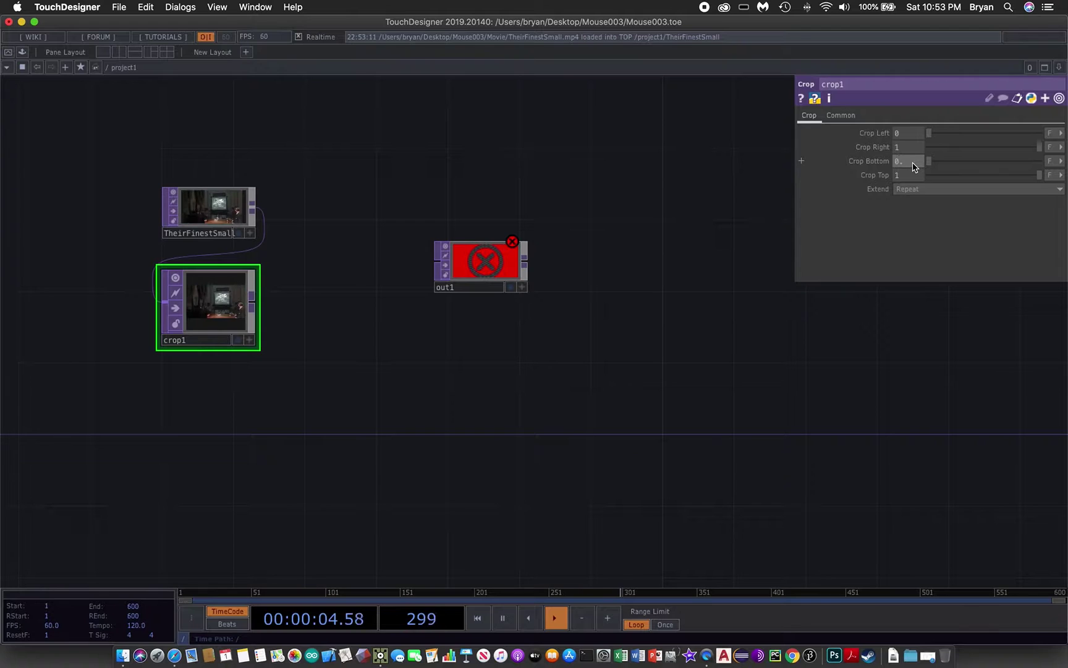
text(5)
key(Tab)
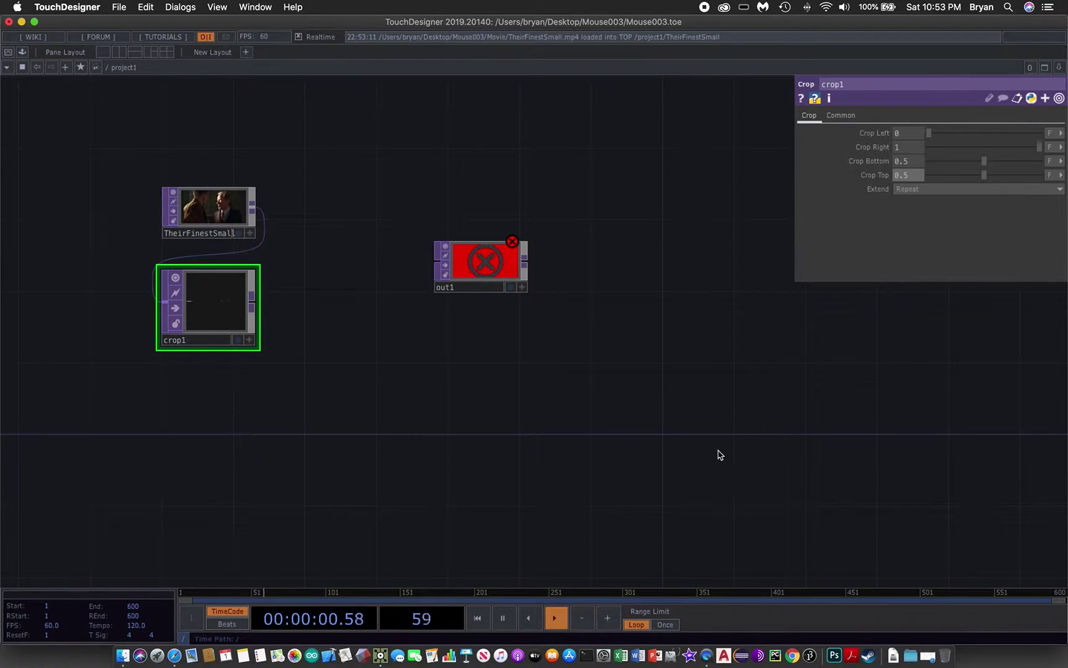
drag(493, 265, 596, 264)
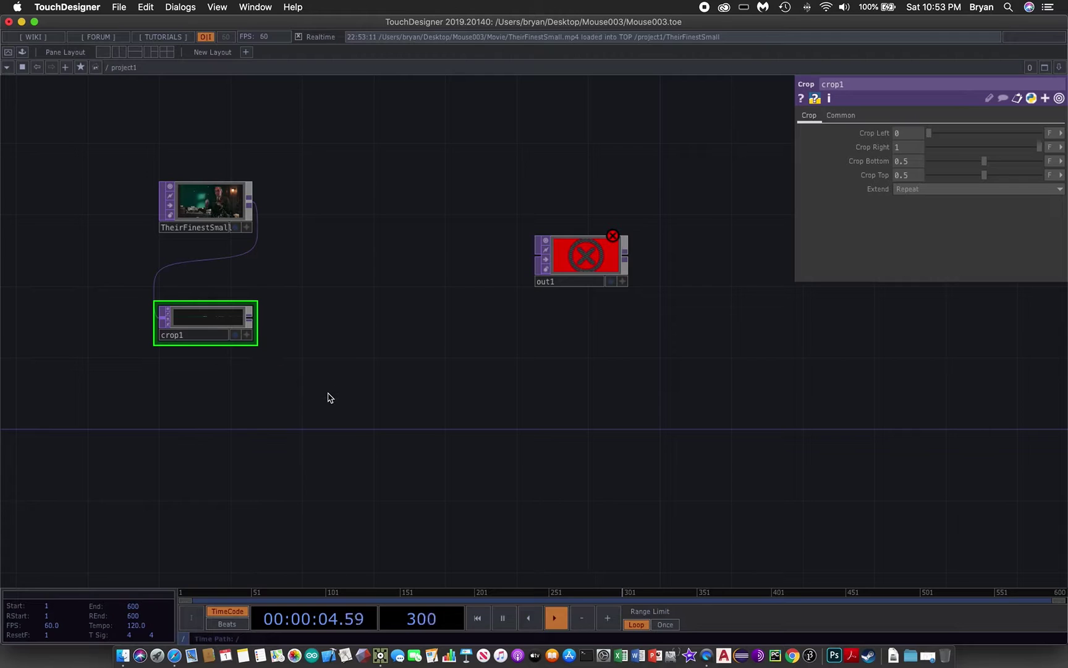
Add a Resolution TOP, res1, and wire crop1 into it
key(Tab)
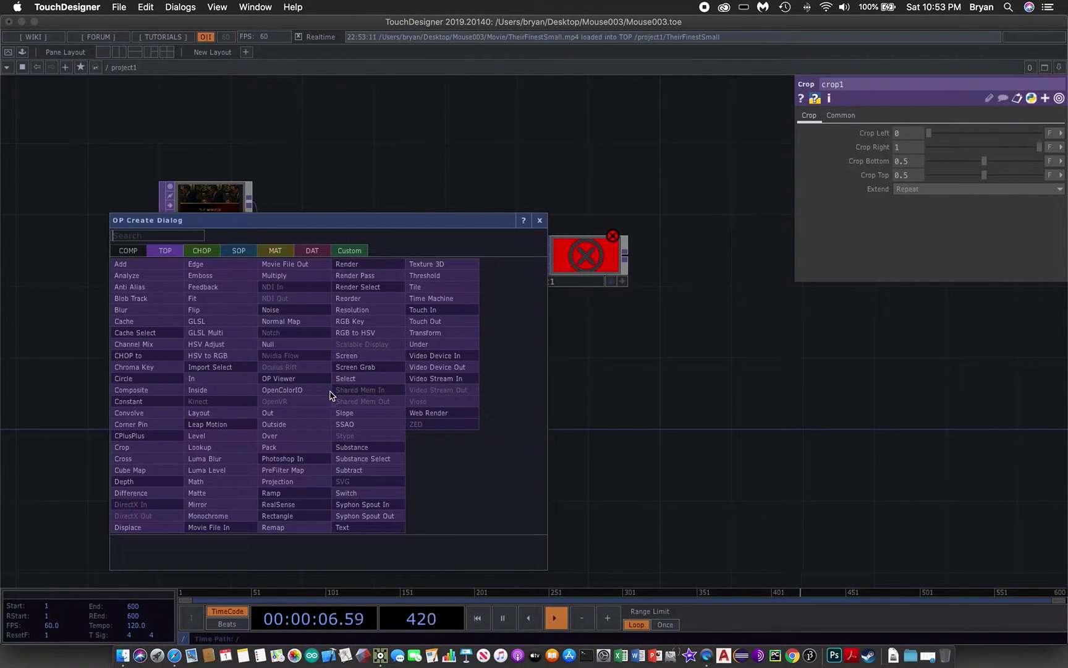
click(364, 310)
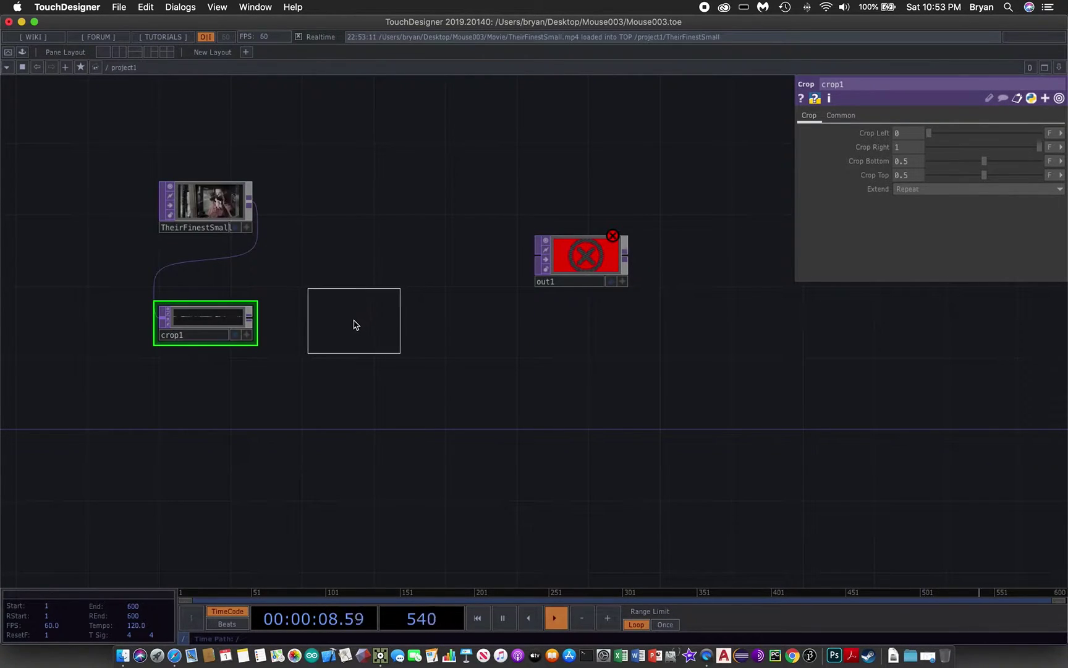
click(348, 322)
drag(248, 327, 346, 321)
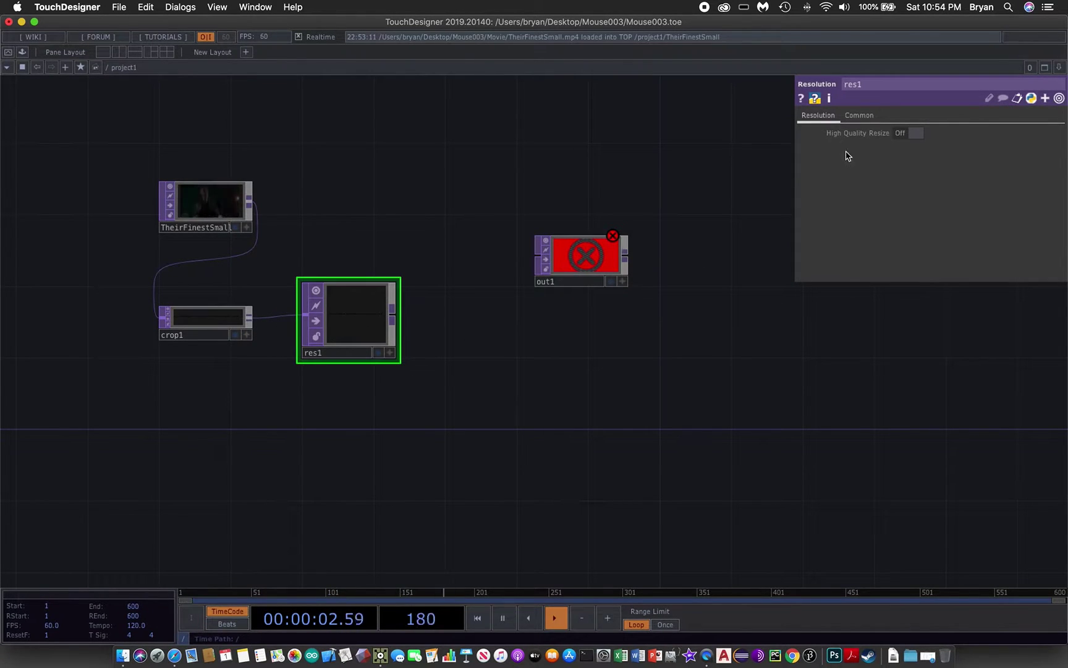
Set res1 to a custom 1280x720 output resolution with aspect from resolution
click(859, 115)
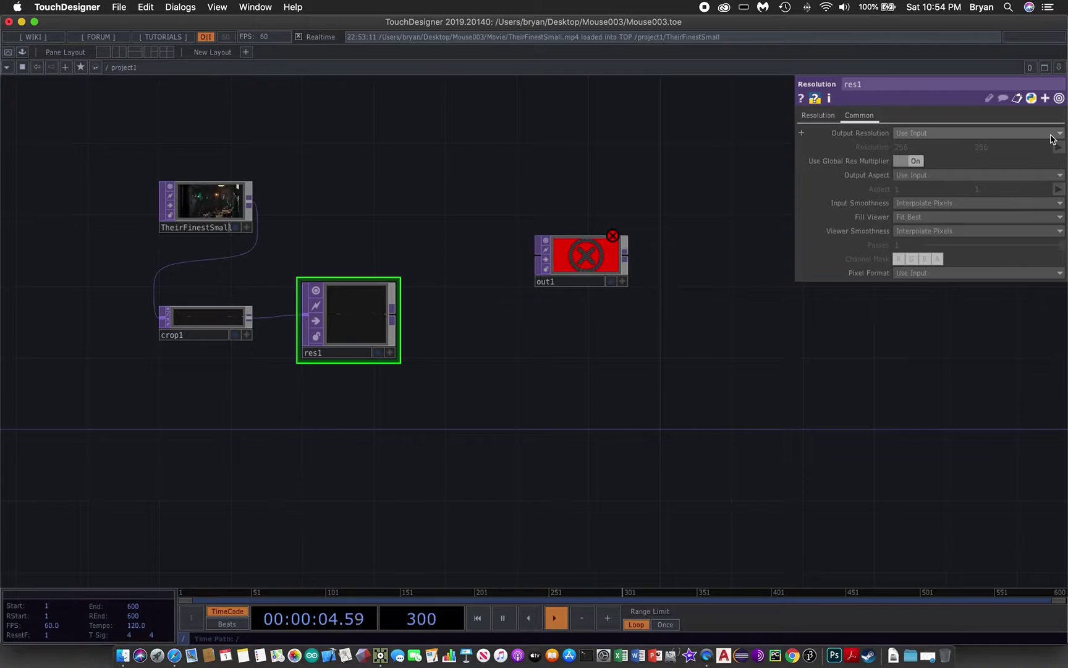
click(1053, 134)
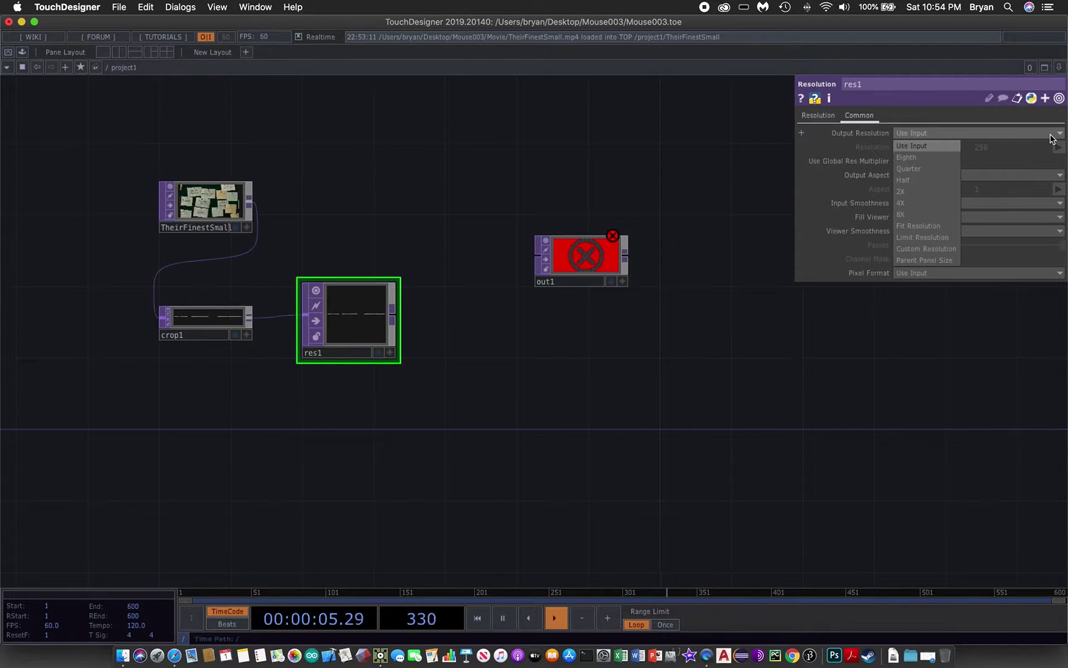
click(947, 249)
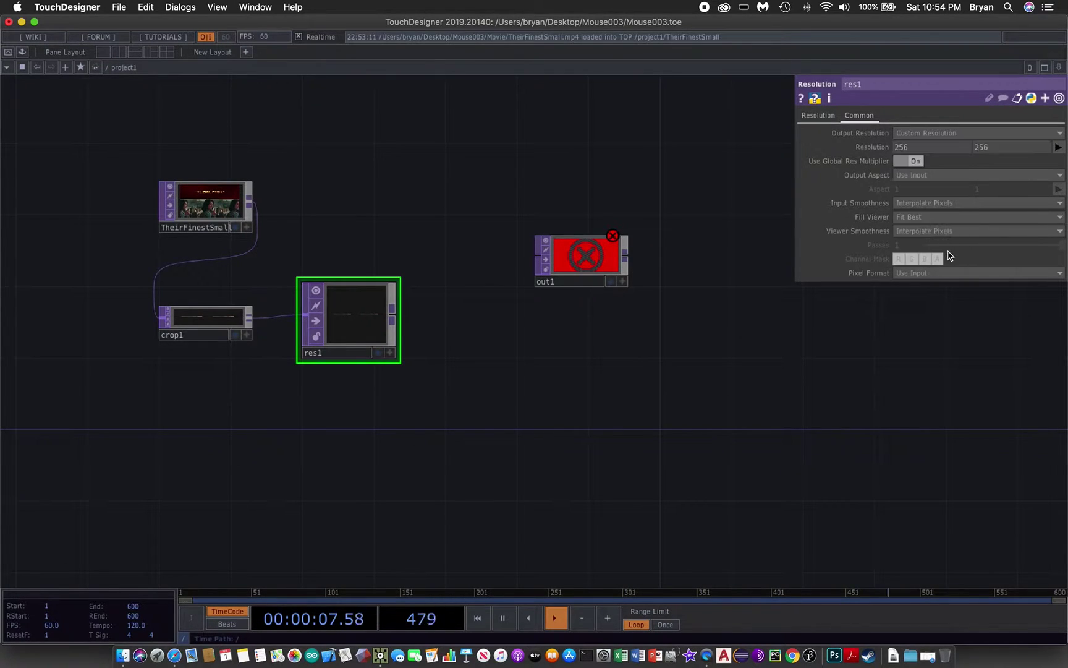
click(1059, 147)
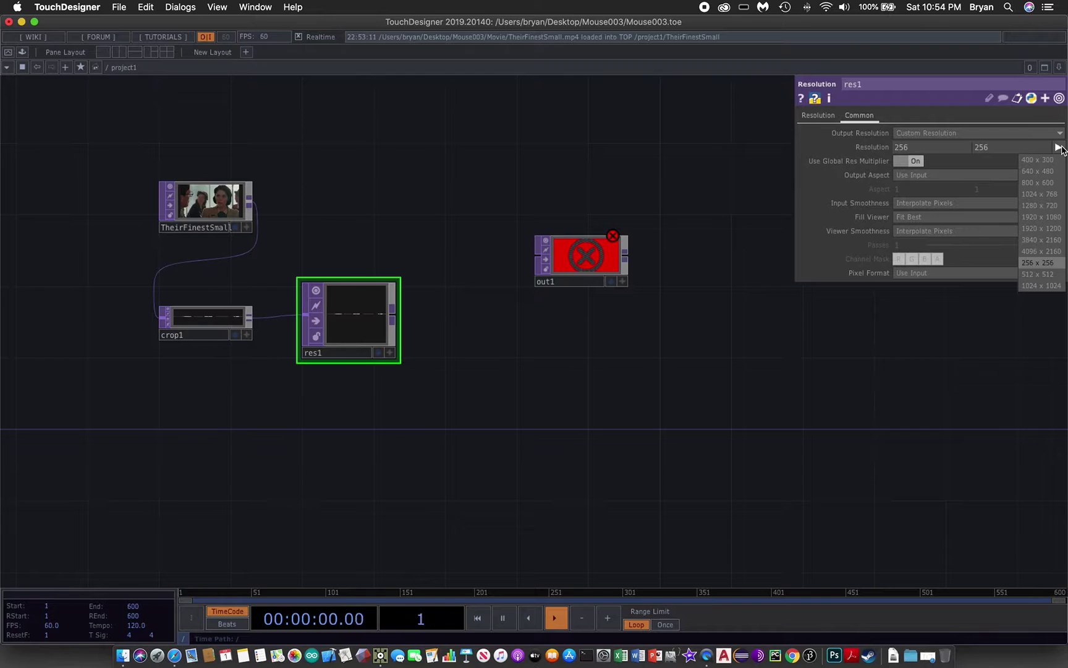
click(1053, 207)
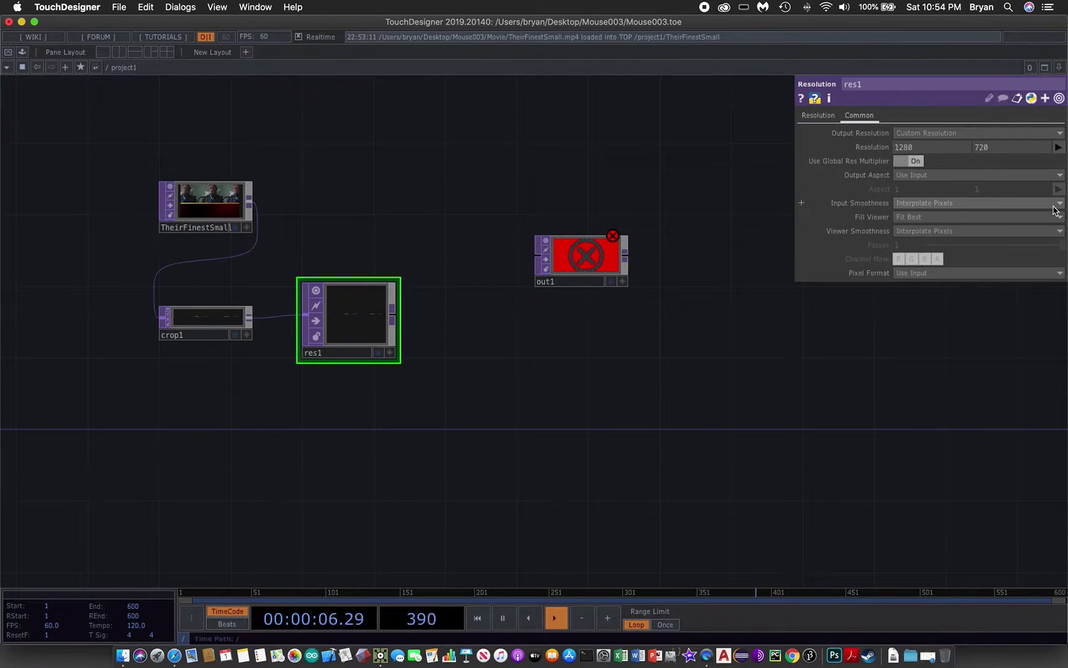
click(980, 175)
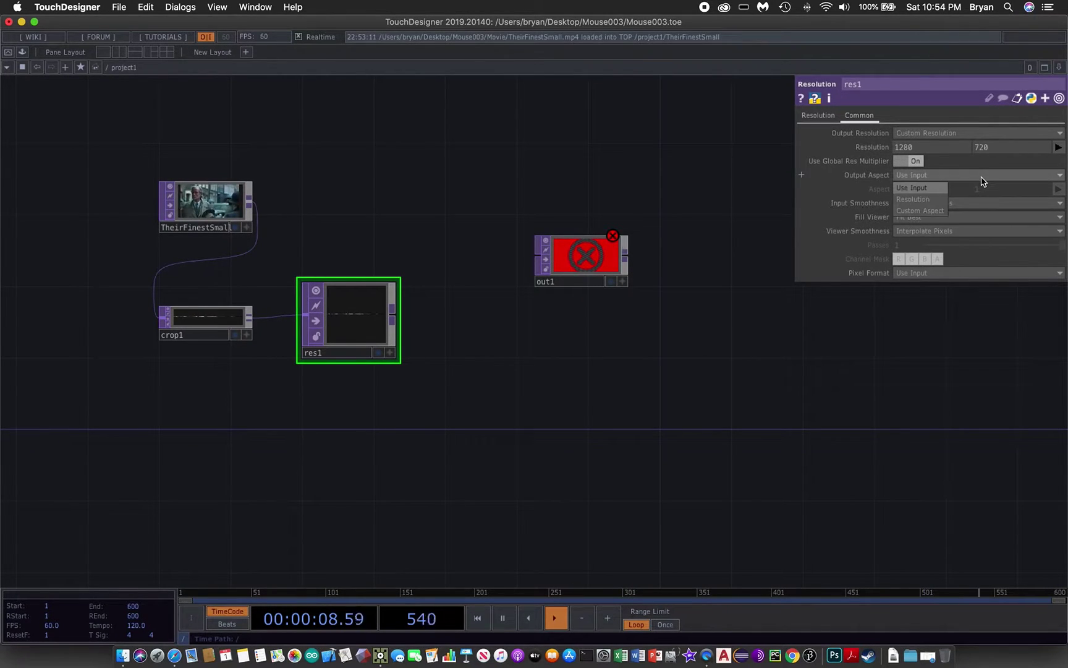
click(938, 200)
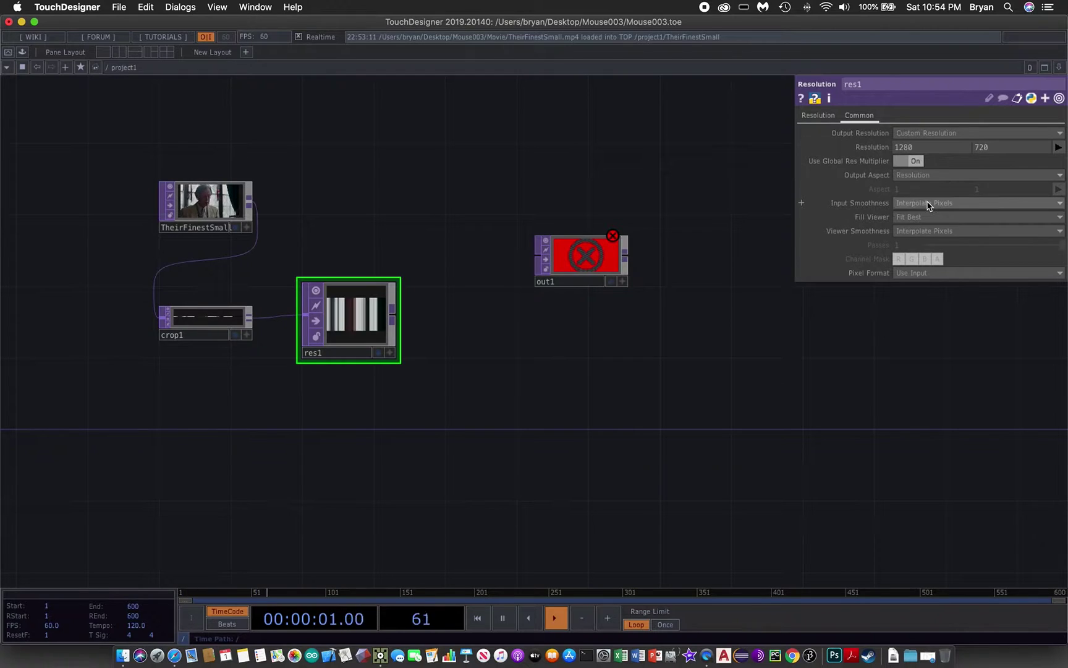
Shorten res1's tile, move it below crop1, and shift out1 down right
drag(479, 451, 481, 448)
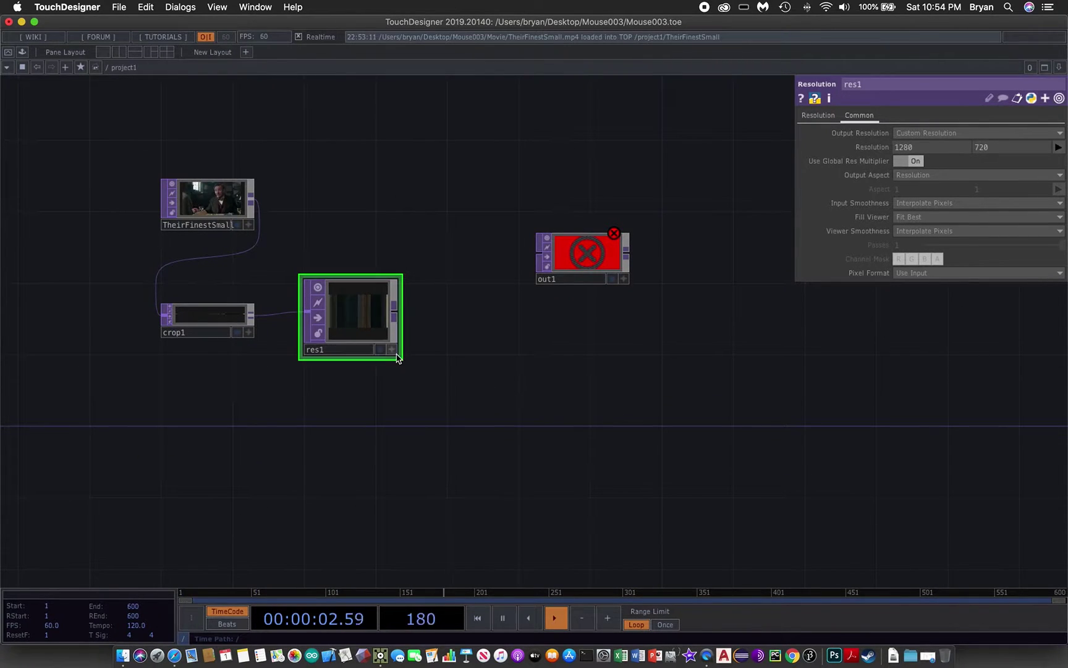
drag(401, 365, 218, 432)
scroll(433, 383, up, 1)
drag(365, 403, 403, 389)
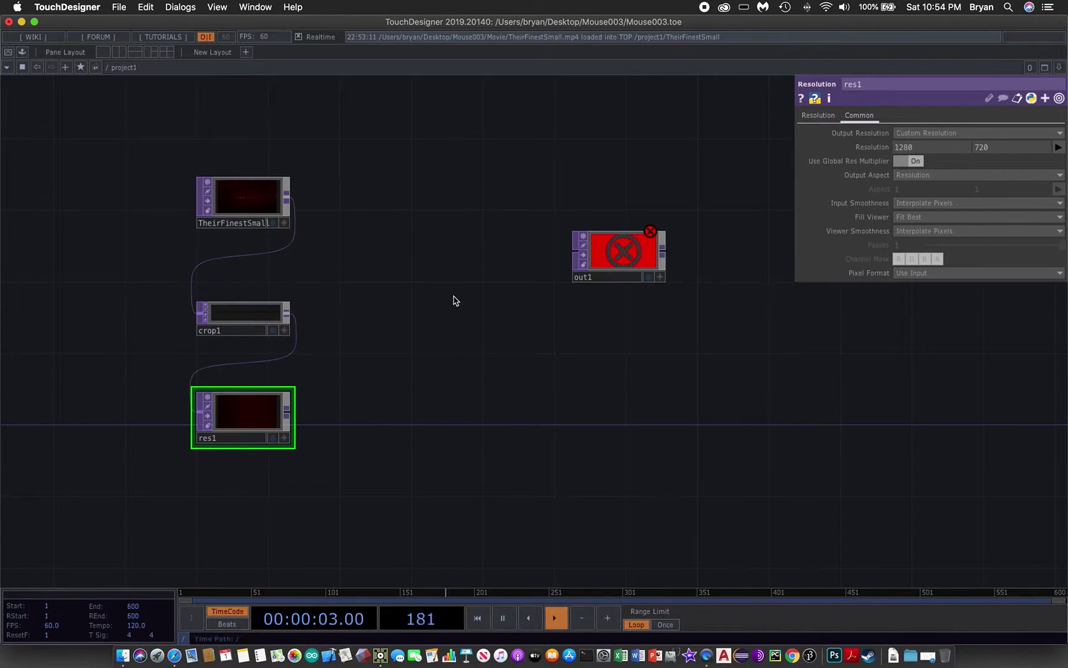
drag(453, 298, 475, 312)
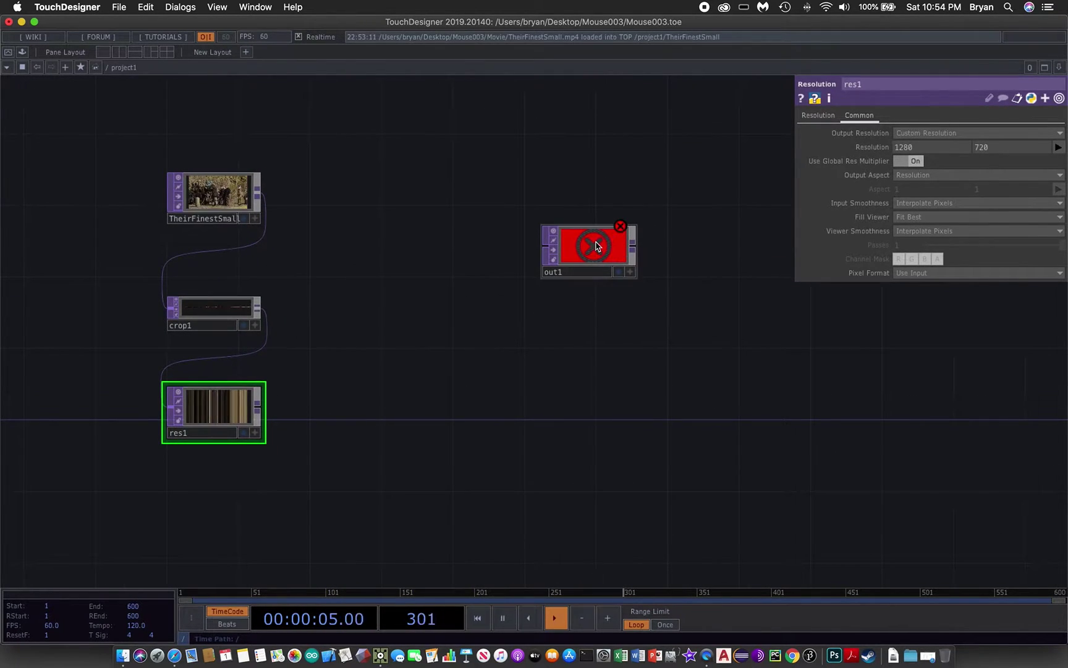
drag(590, 243, 697, 386)
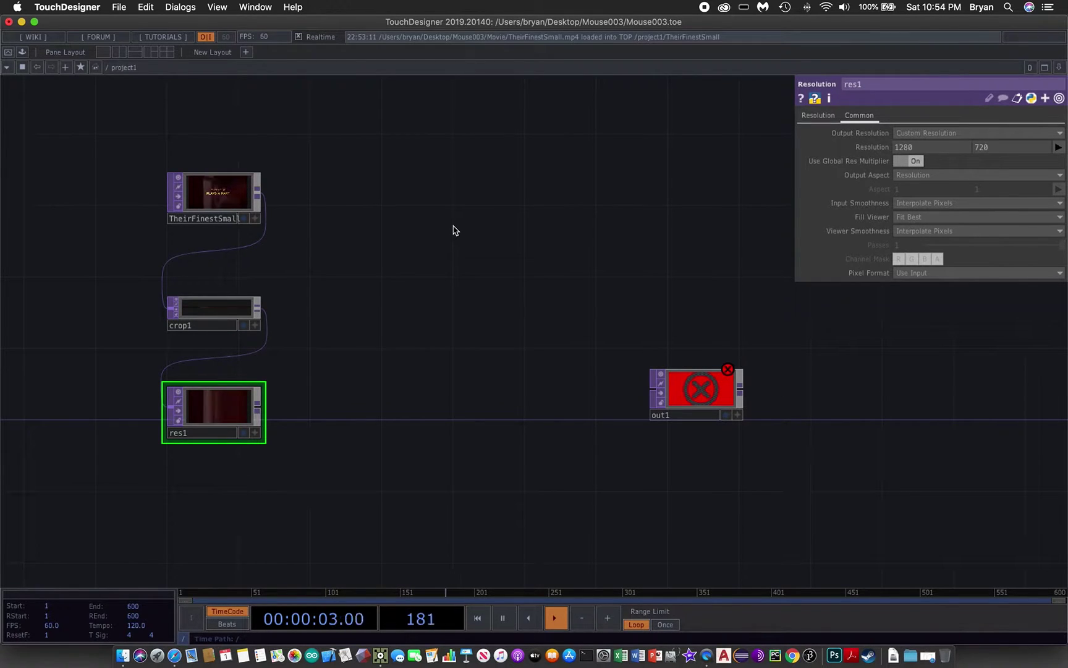
Add two Corner Pin TOPs, corner1 and corner2
key(Tab)
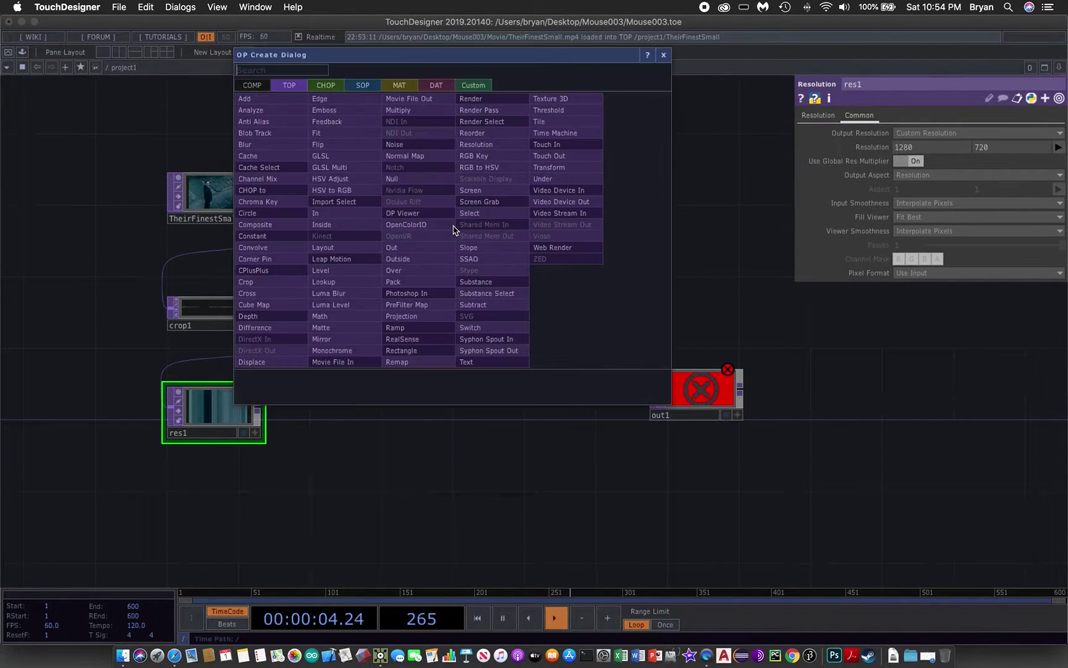
click(276, 260)
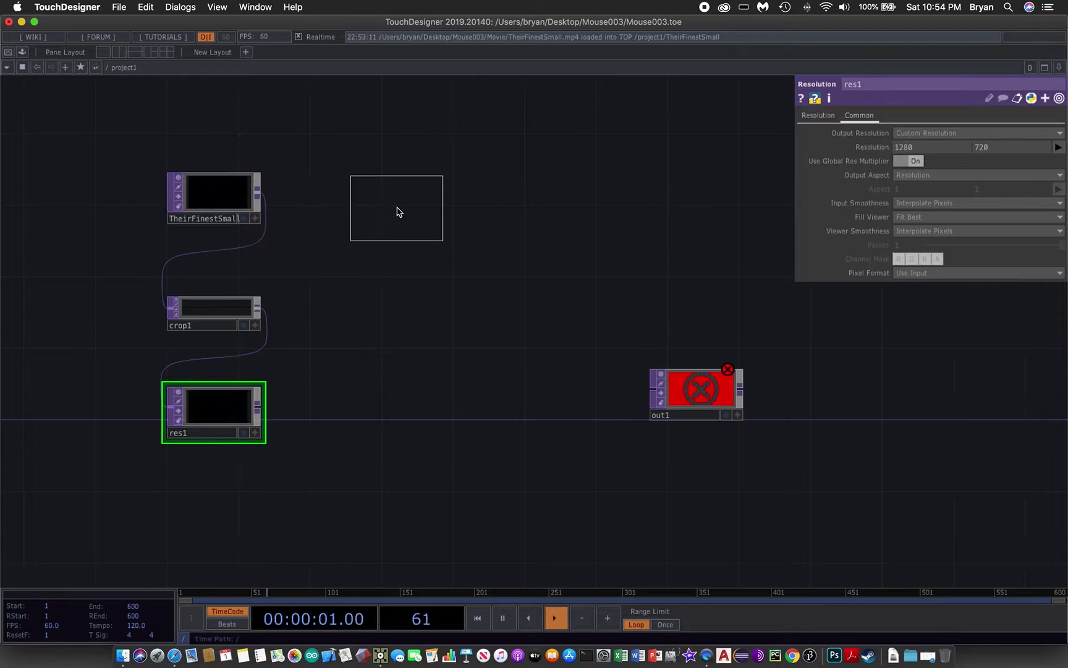
click(397, 211)
key(Tab)
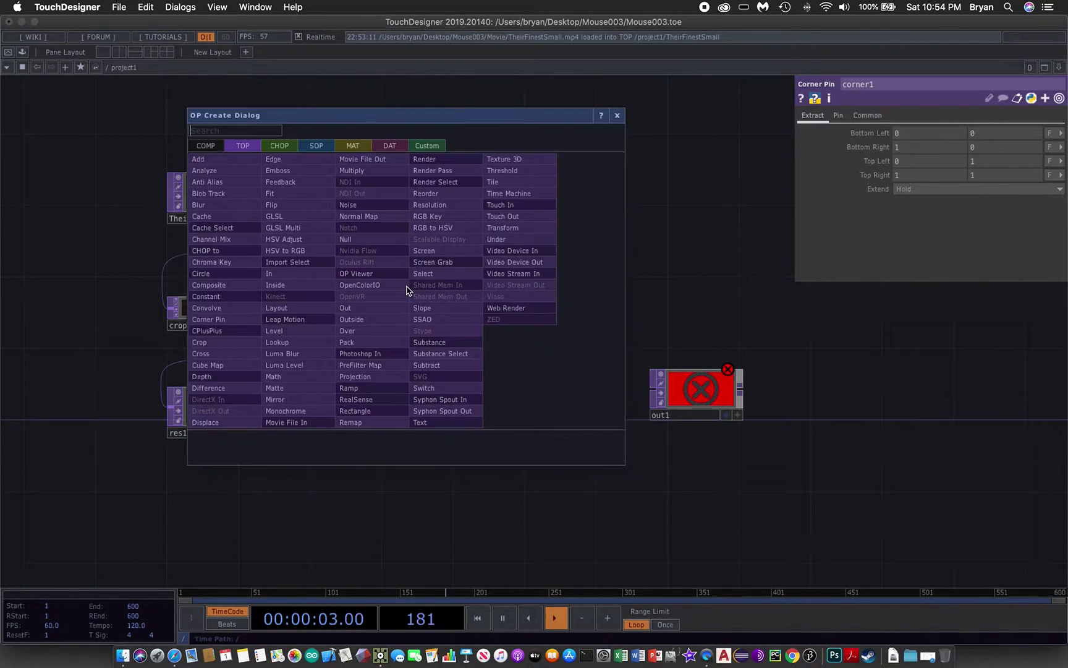
click(233, 319)
click(399, 414)
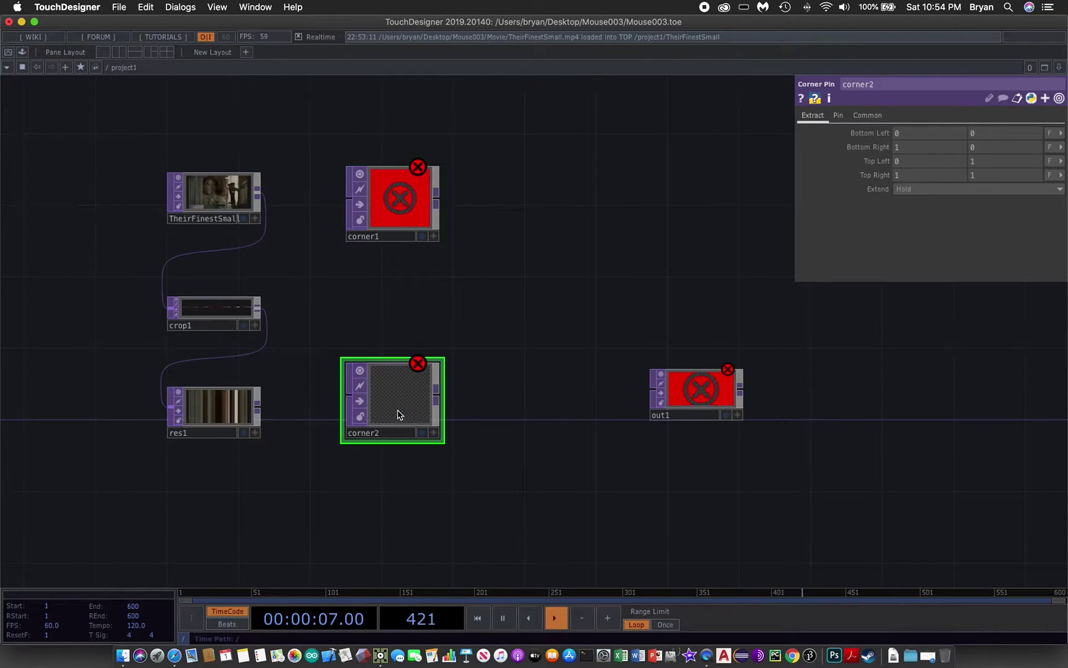
Wire the TheirFinestSmall movie into corner1 and res1 into corner2
drag(260, 196, 329, 206)
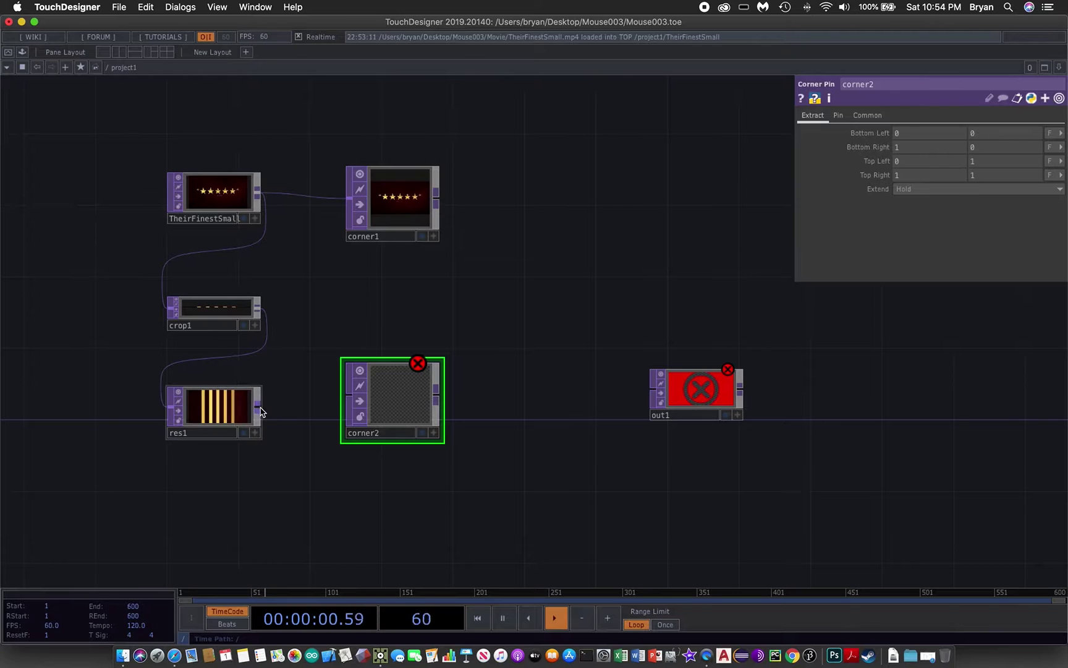
drag(259, 408, 321, 405)
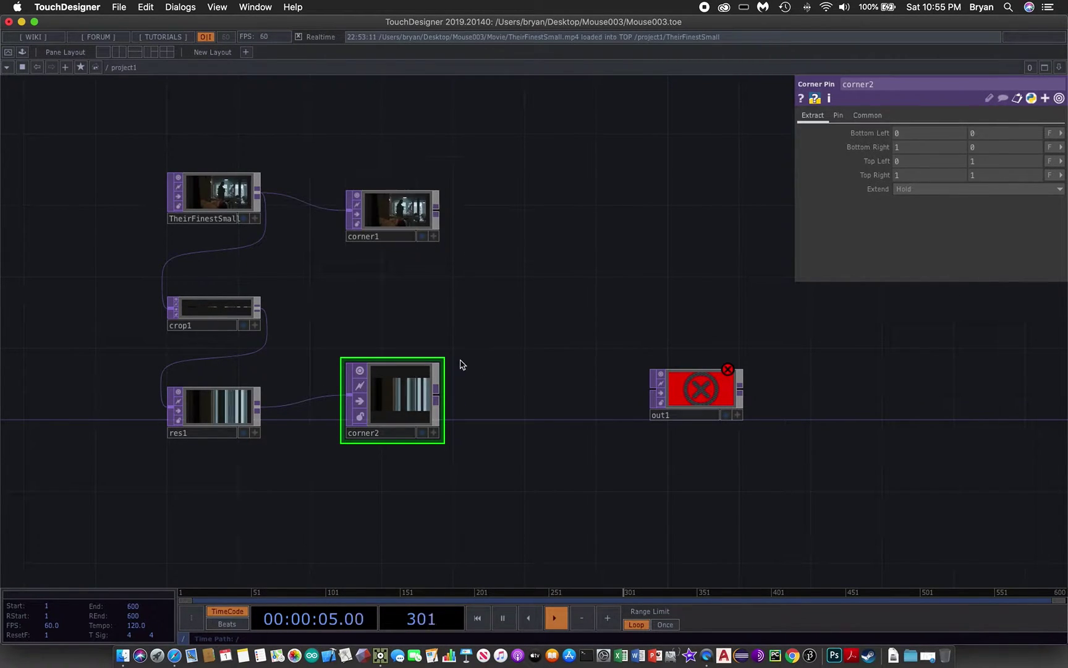
drag(441, 439, 485, 450)
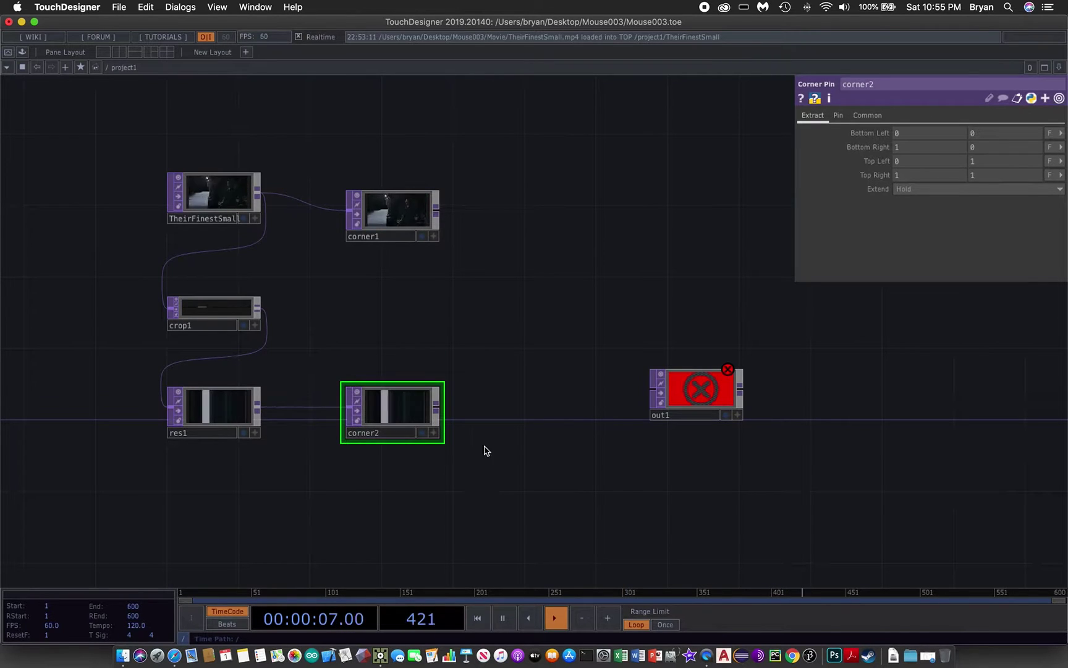
drag(599, 271, 553, 281)
click(359, 247)
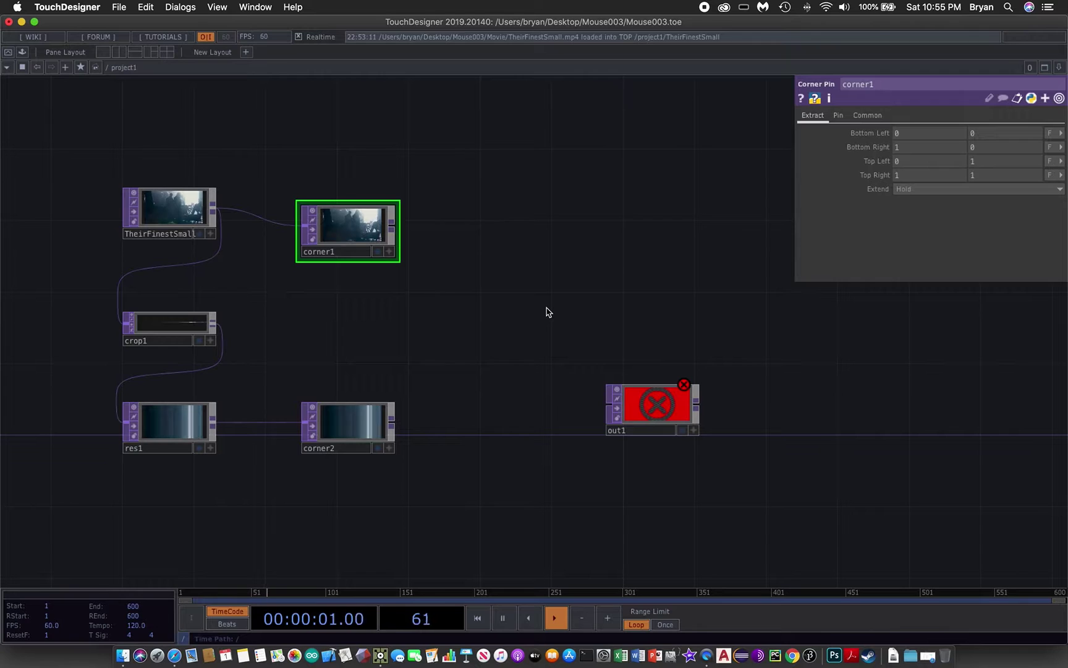
Set corner1's Bottom Left and Bottom Right Y to 0.5 on the Extract and Pin pages
drag(544, 278, 589, 272)
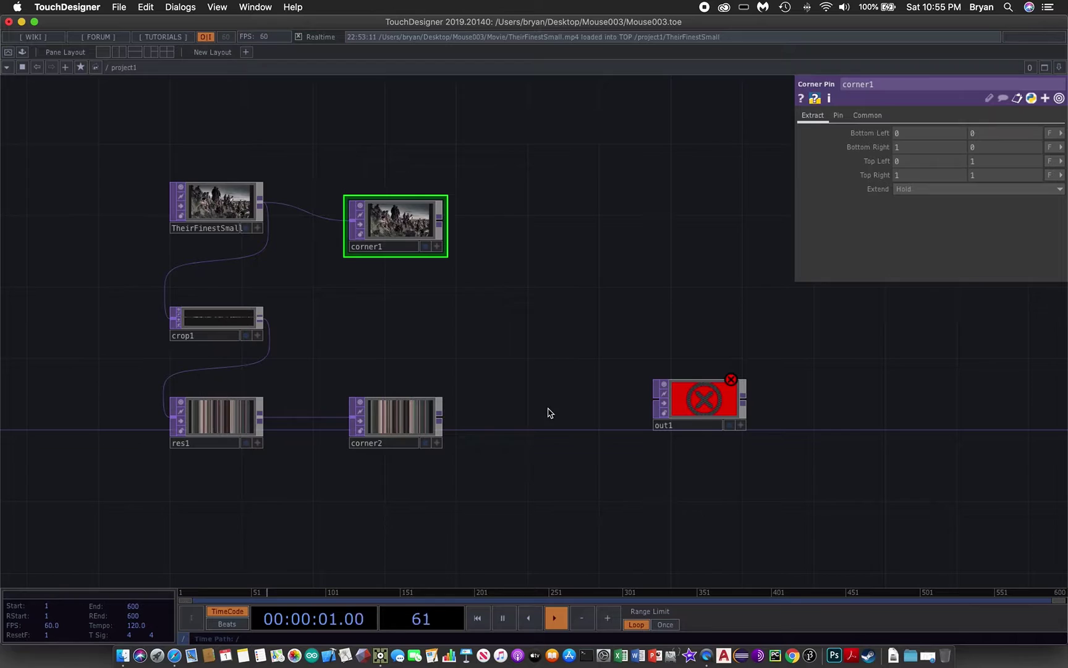
drag(536, 354, 601, 348)
scroll(584, 288, up, 2)
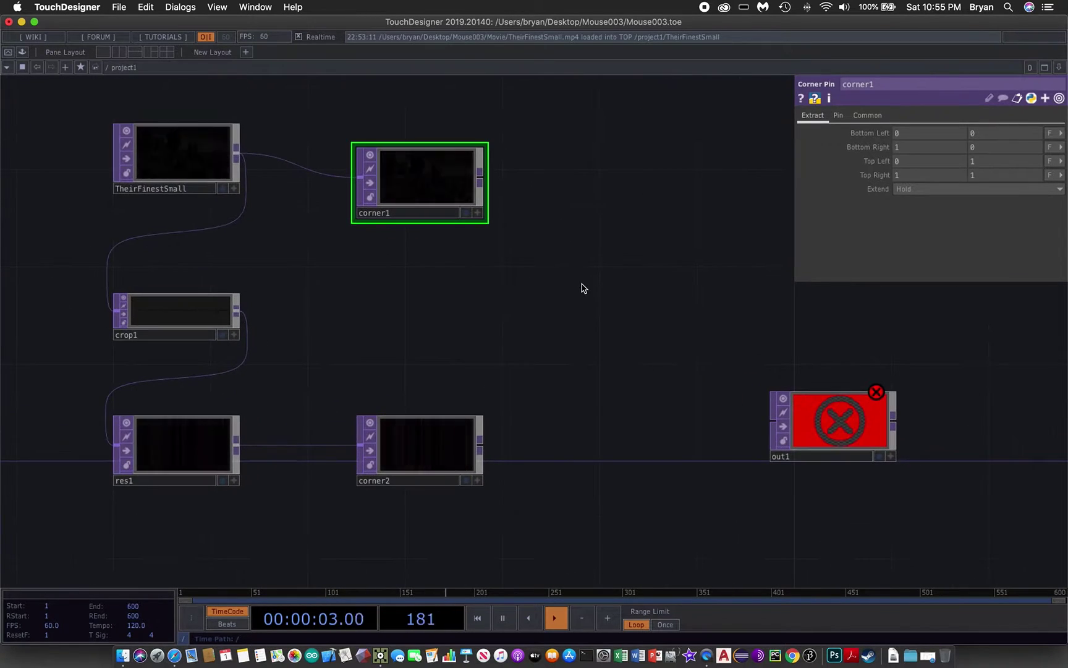
drag(584, 289, 683, 302)
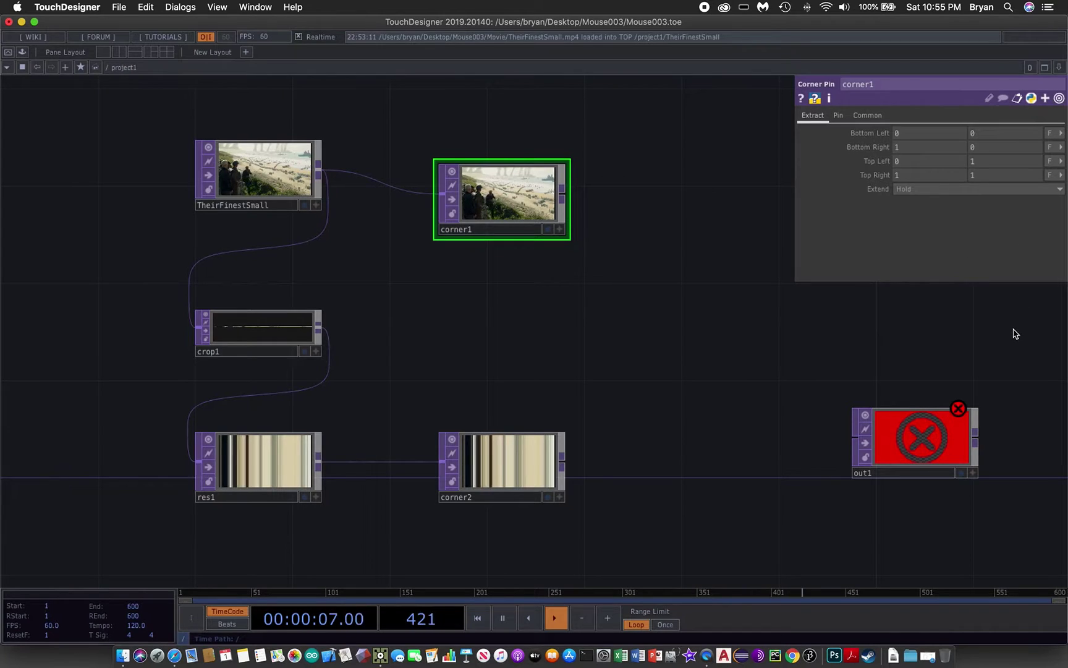
click(985, 149)
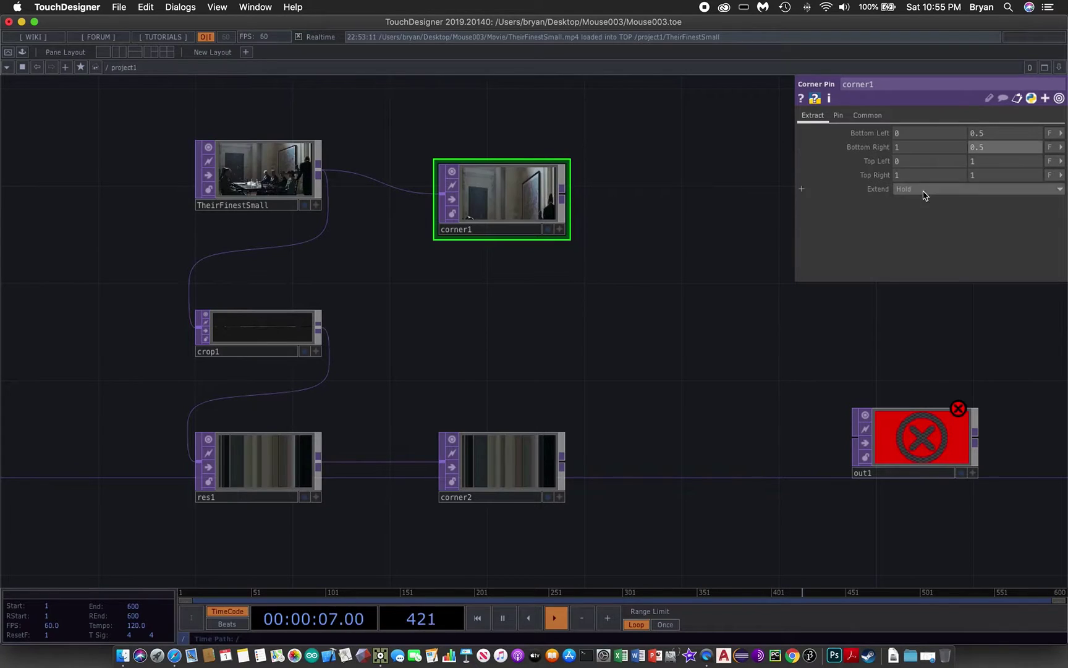
click(838, 117)
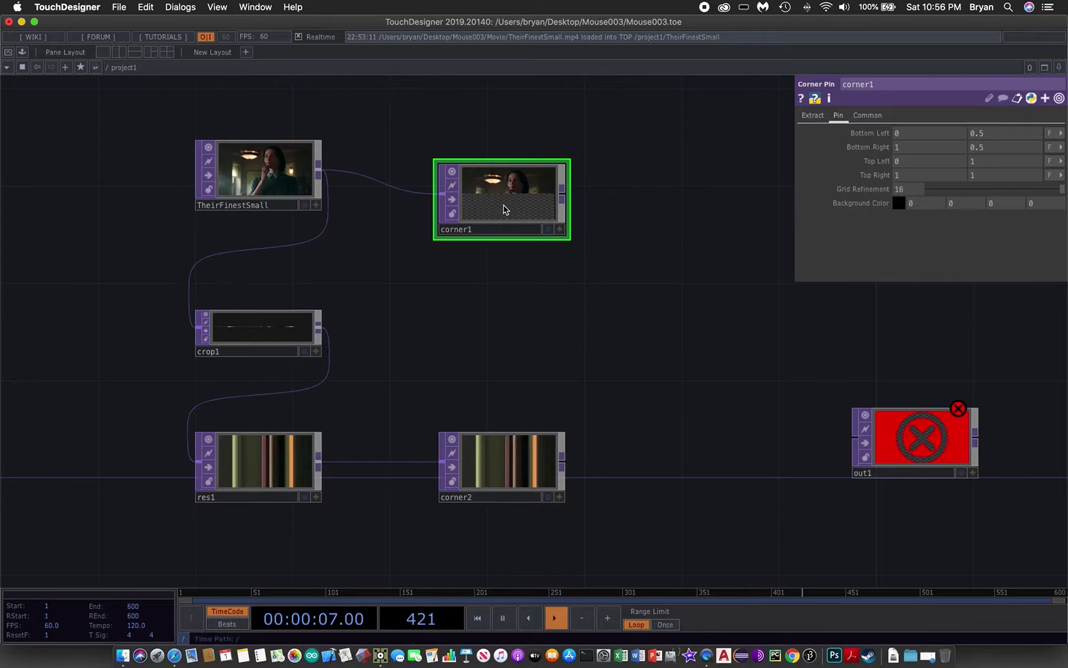
scroll(620, 351, down, 2)
scroll(620, 350, right, 1)
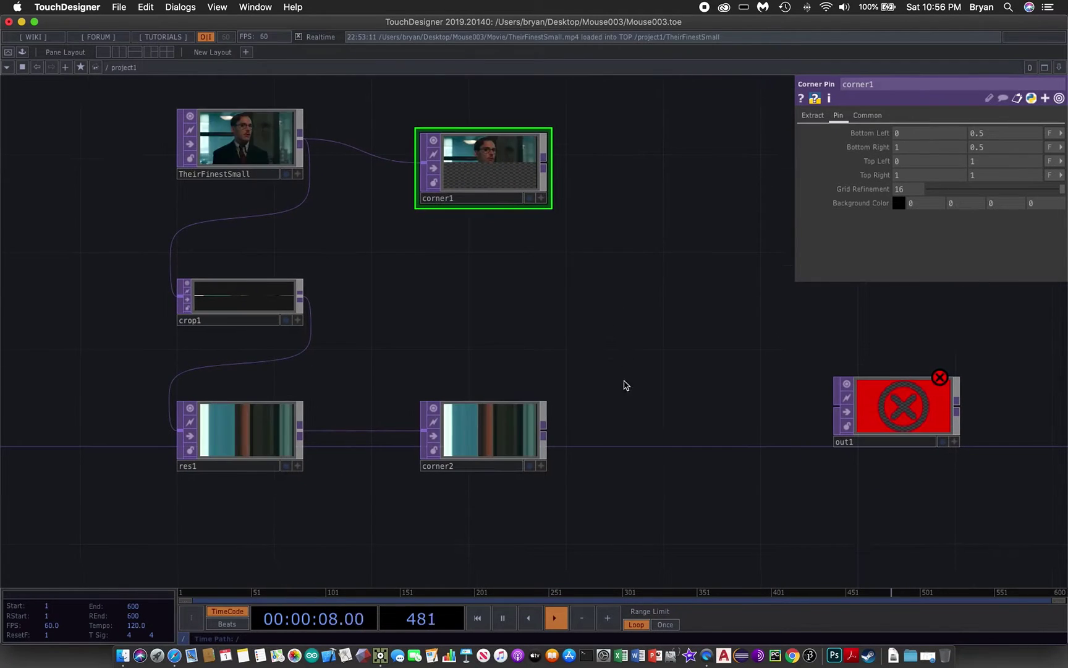
Set corner2's Extract Top Left and Top Right second values to 0.5
click(494, 439)
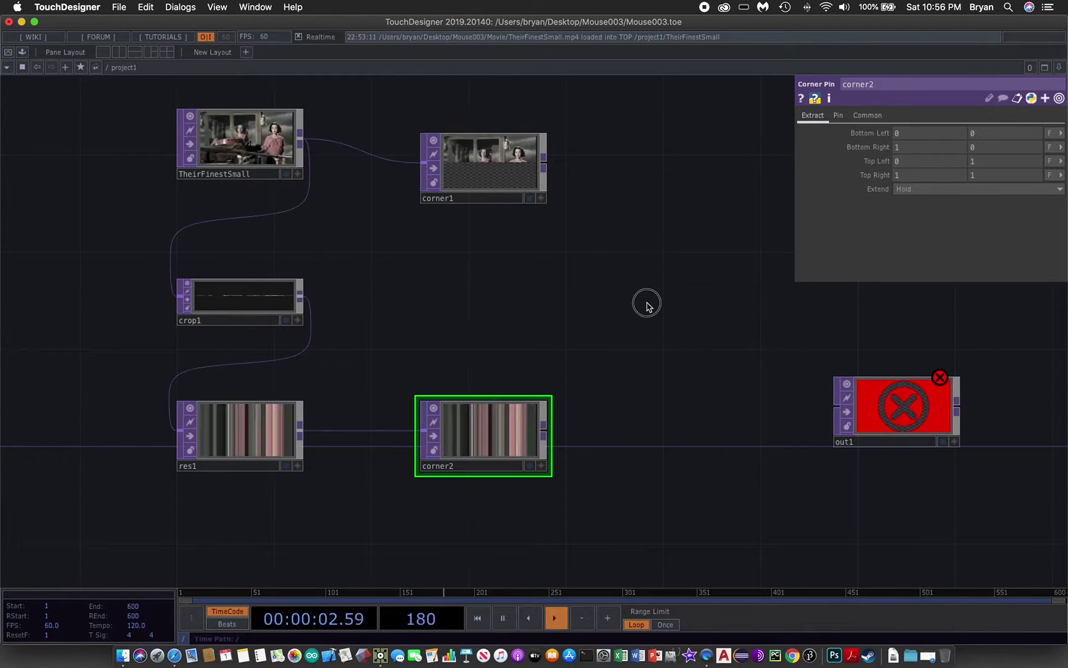
scroll(675, 293, left, 2)
scroll(675, 294, down, 1)
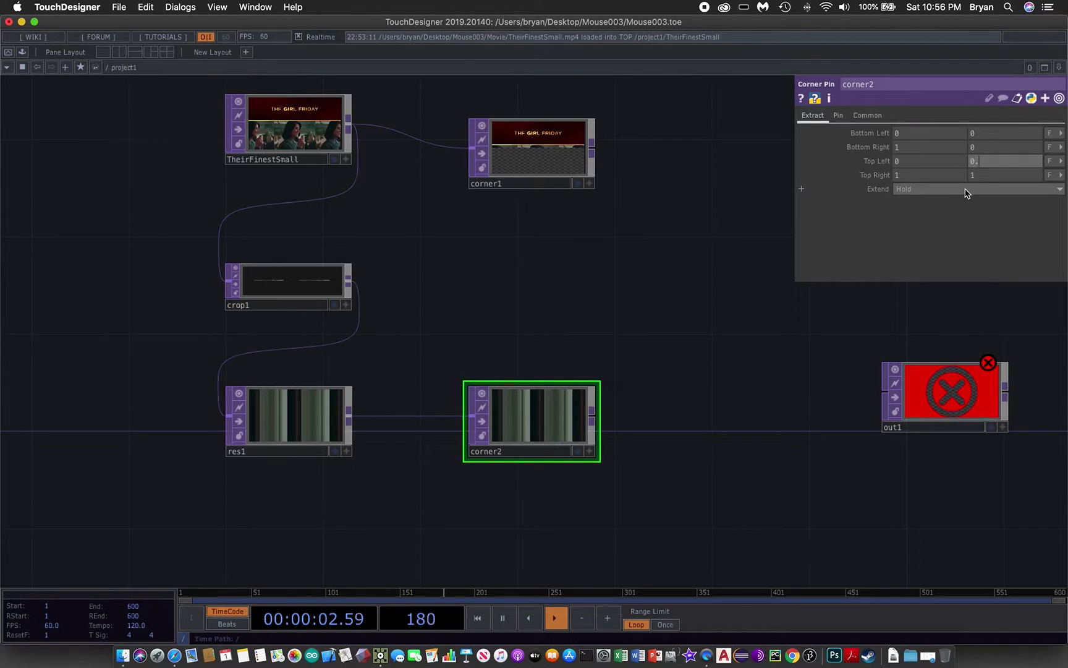
text(5)
click(983, 176)
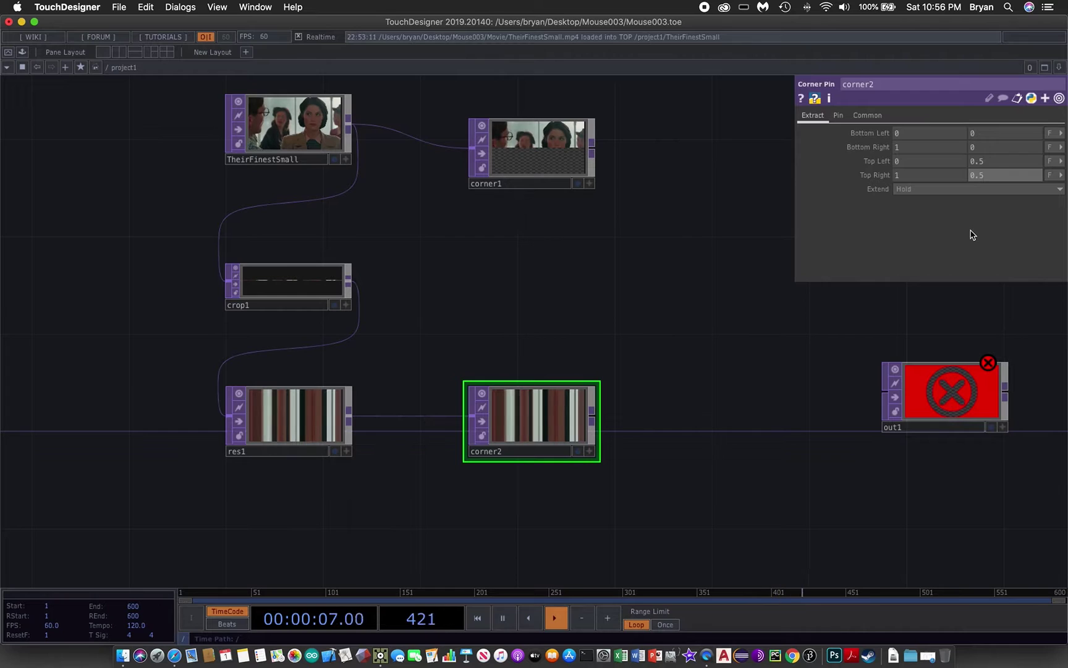
Set corner2's Pin Top Left and Top Right second values to 0.5
click(838, 116)
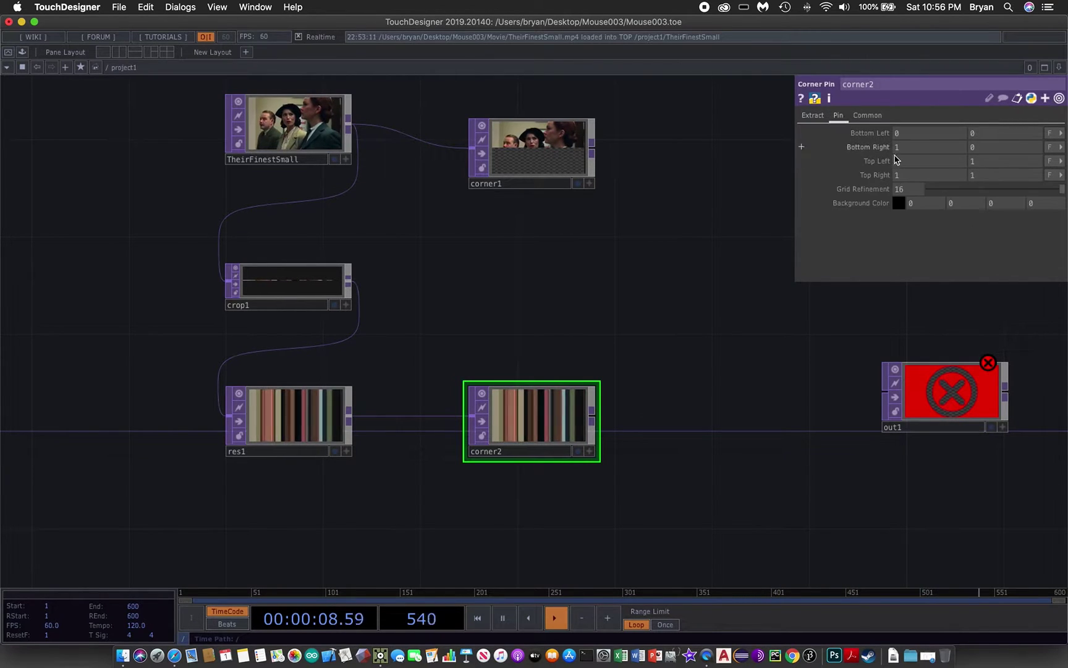
click(972, 162)
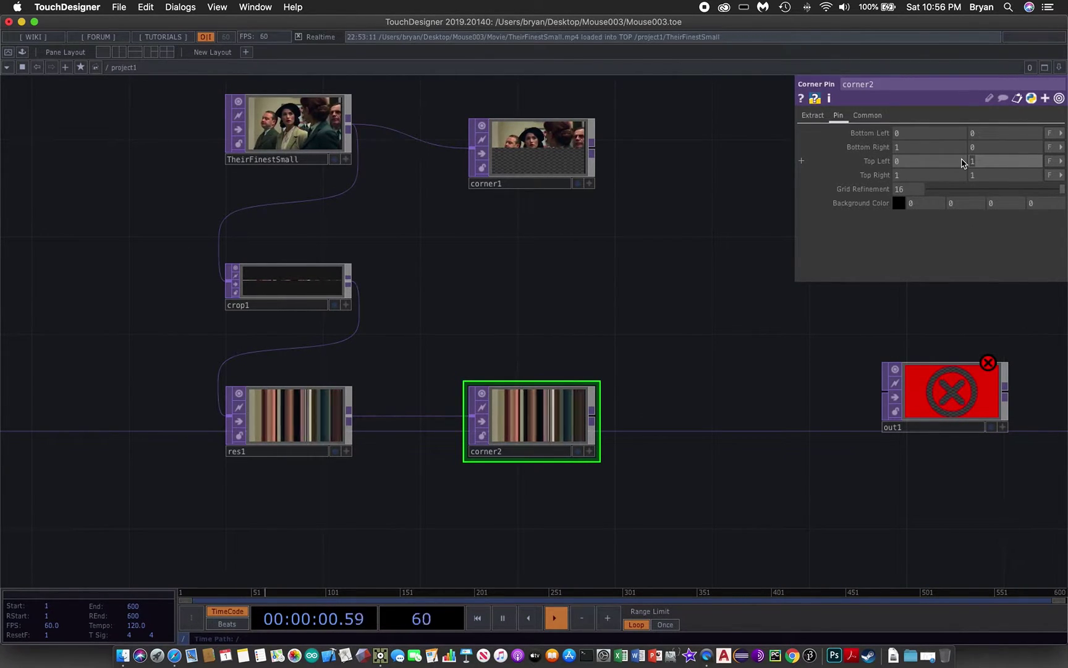
text(0.5)
click(974, 175)
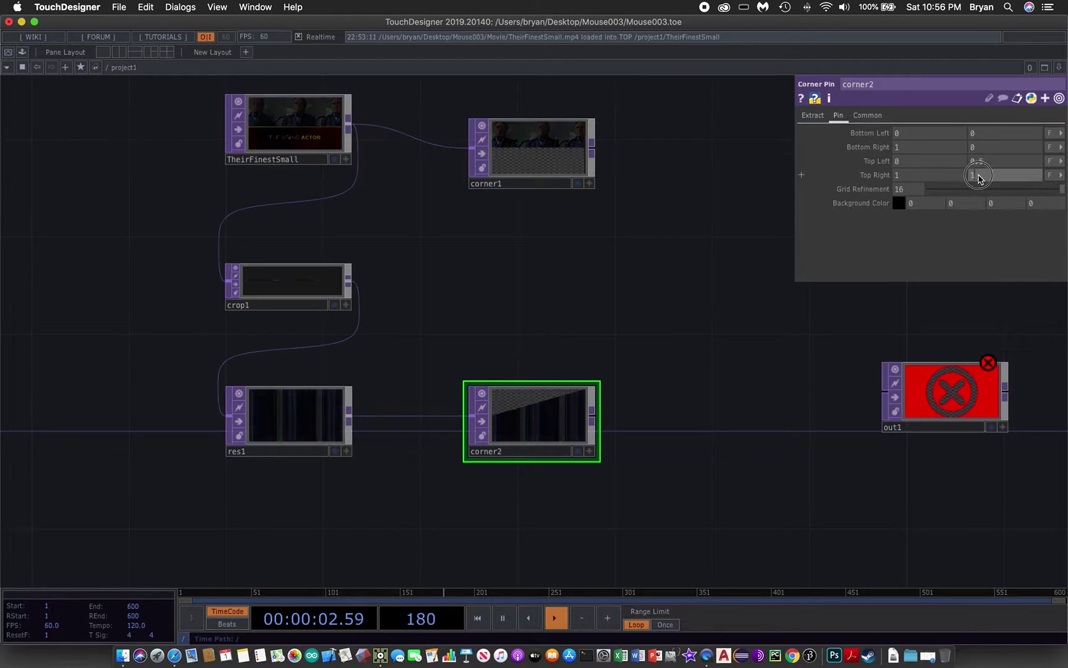
text(0.5)
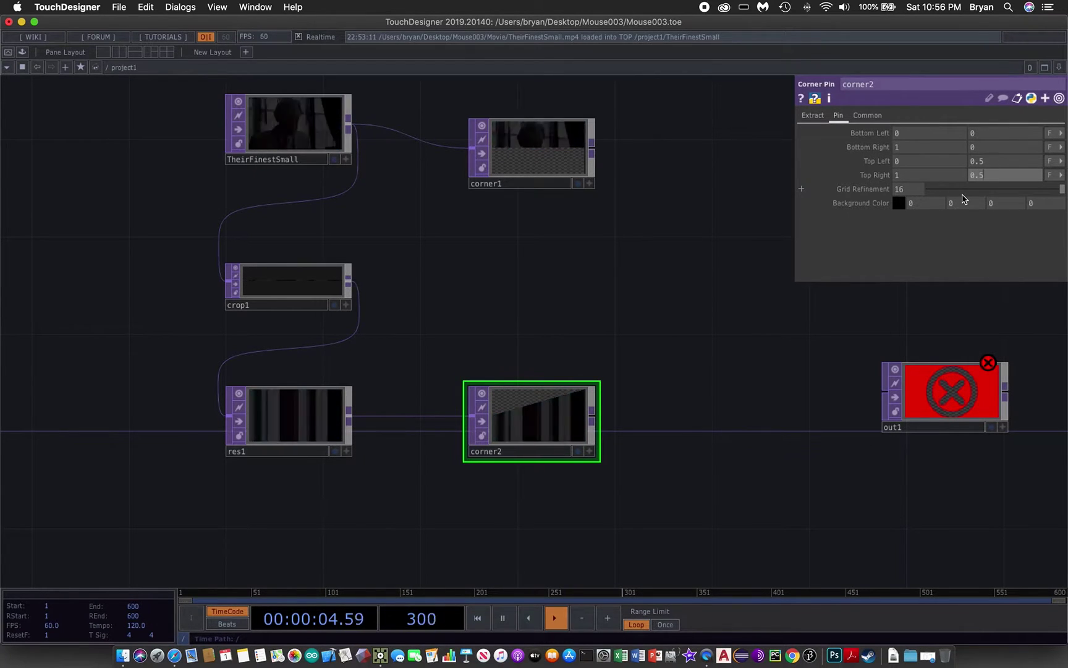
key(Return)
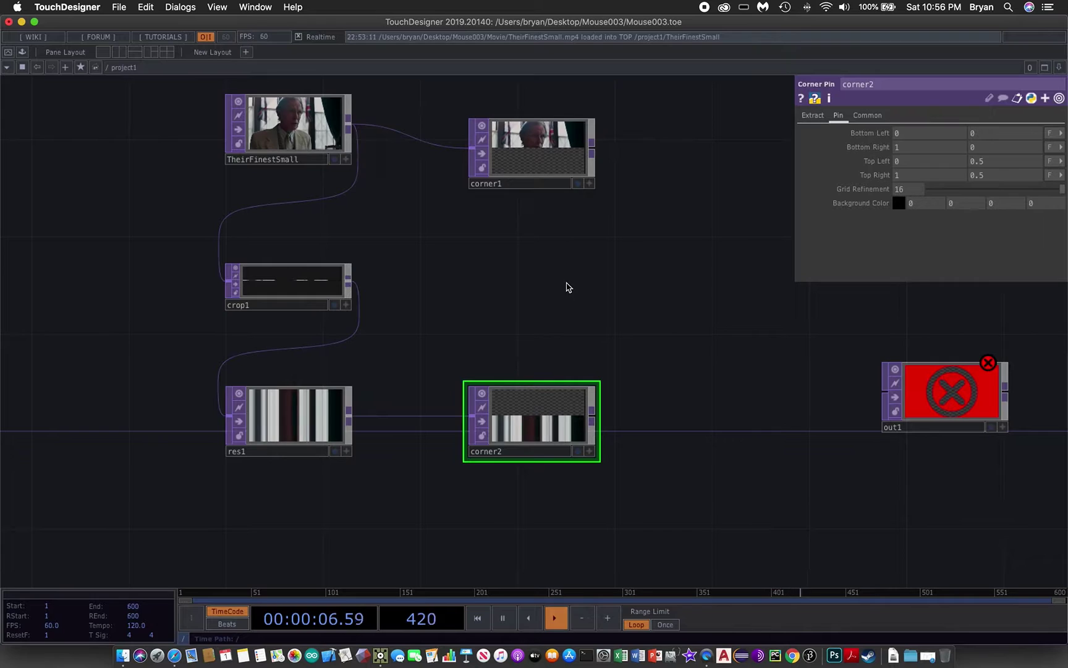
drag(536, 285, 437, 302)
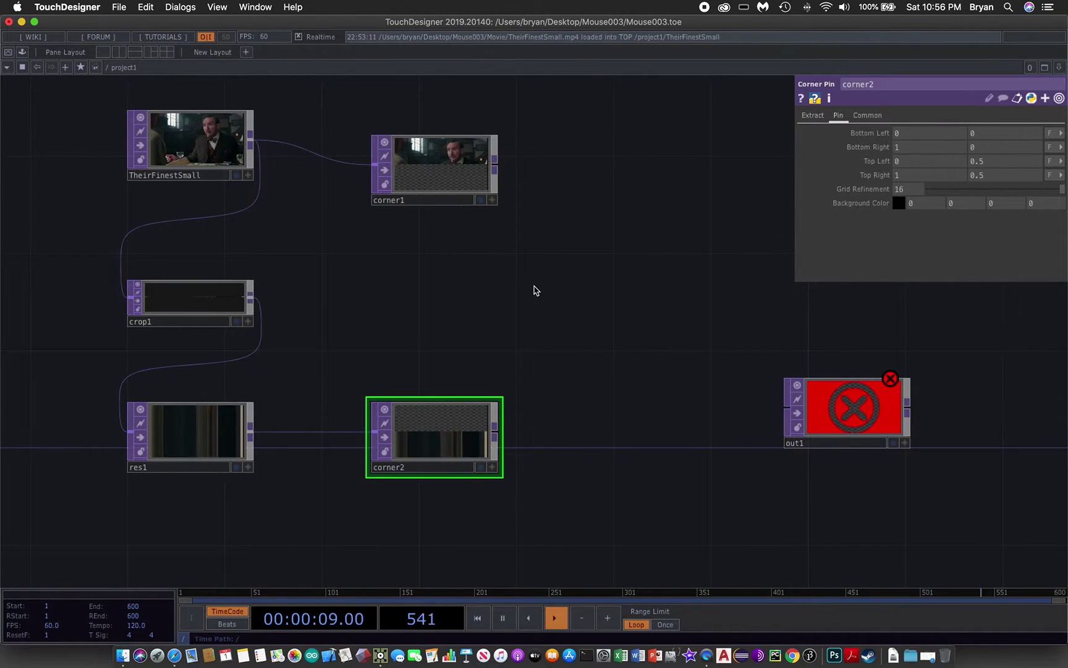
Add a Composite TOP, comp1, with corner1 and corner2 as its inputs
key(Tab)
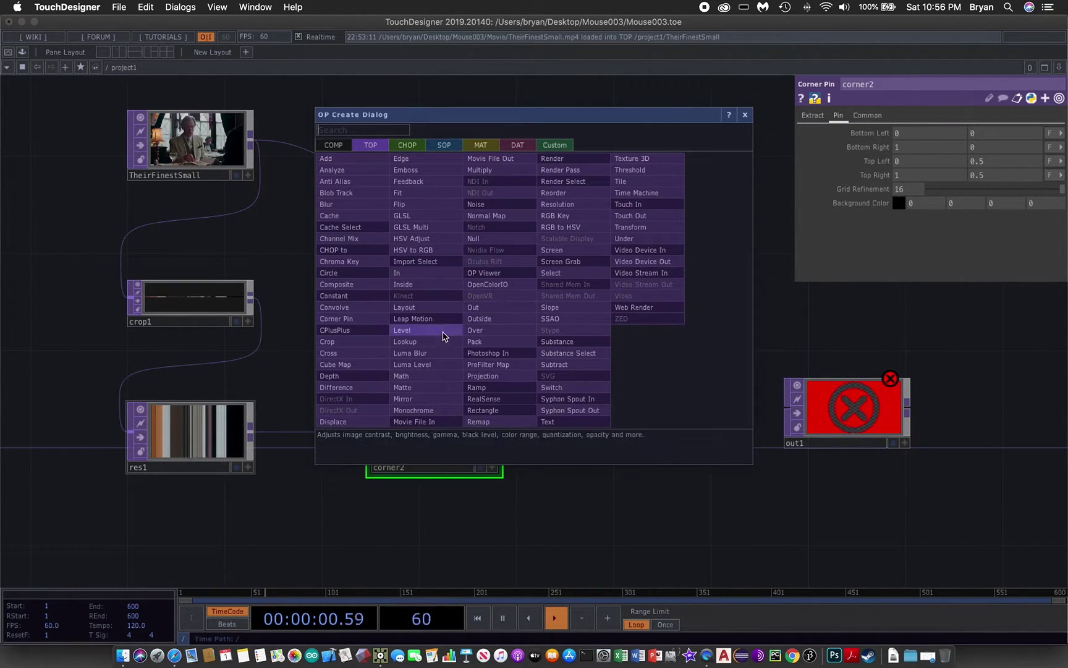
click(337, 291)
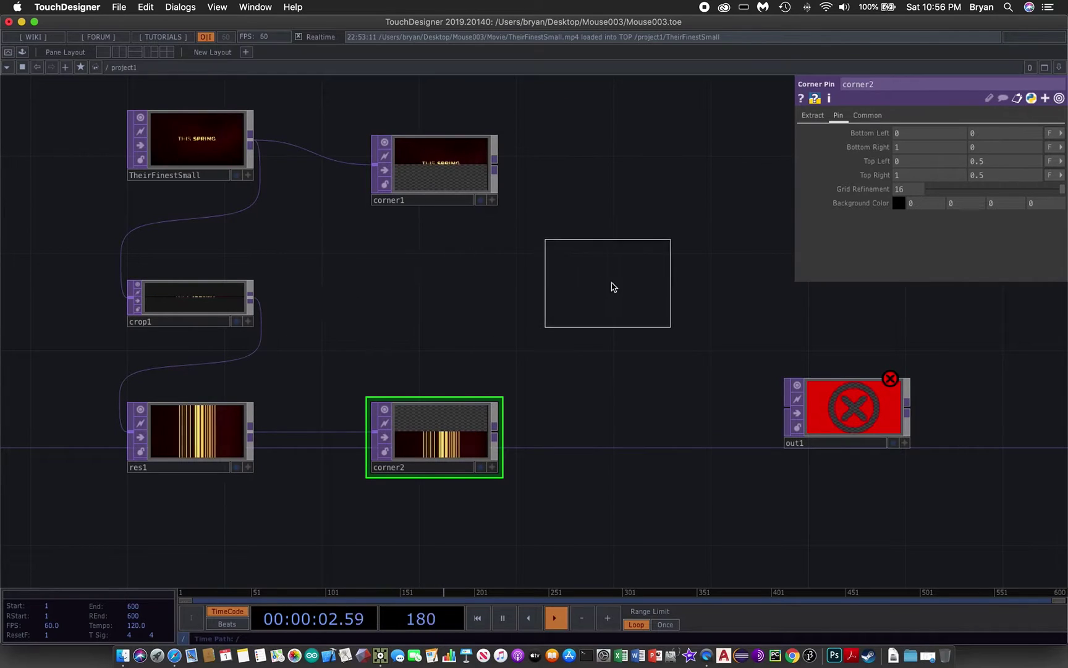
click(629, 276)
click(495, 165)
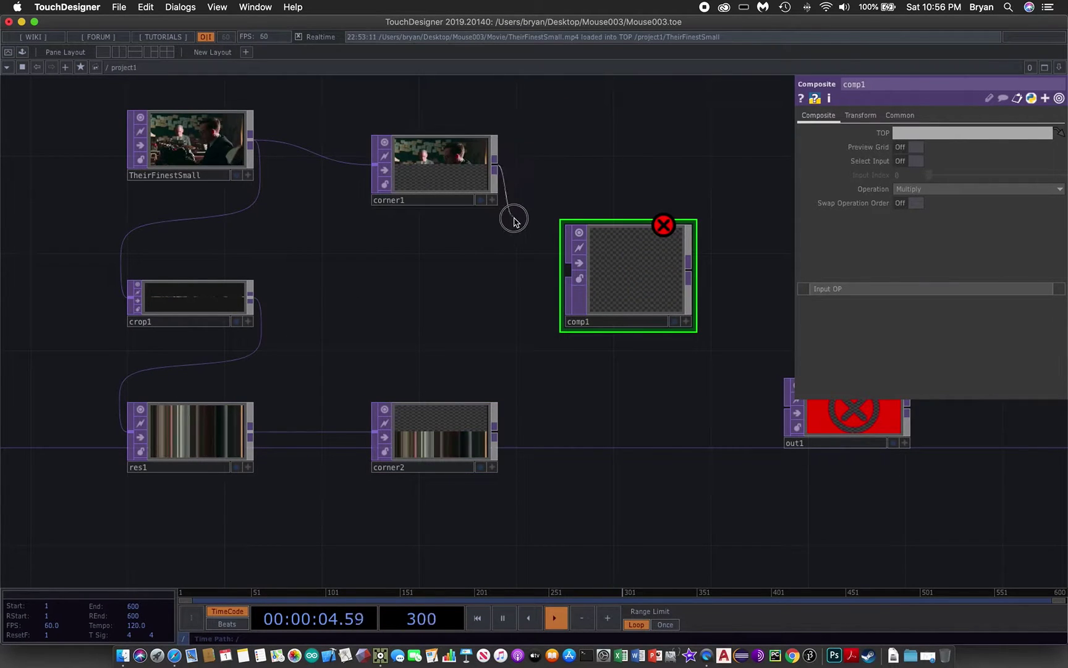
click(568, 270)
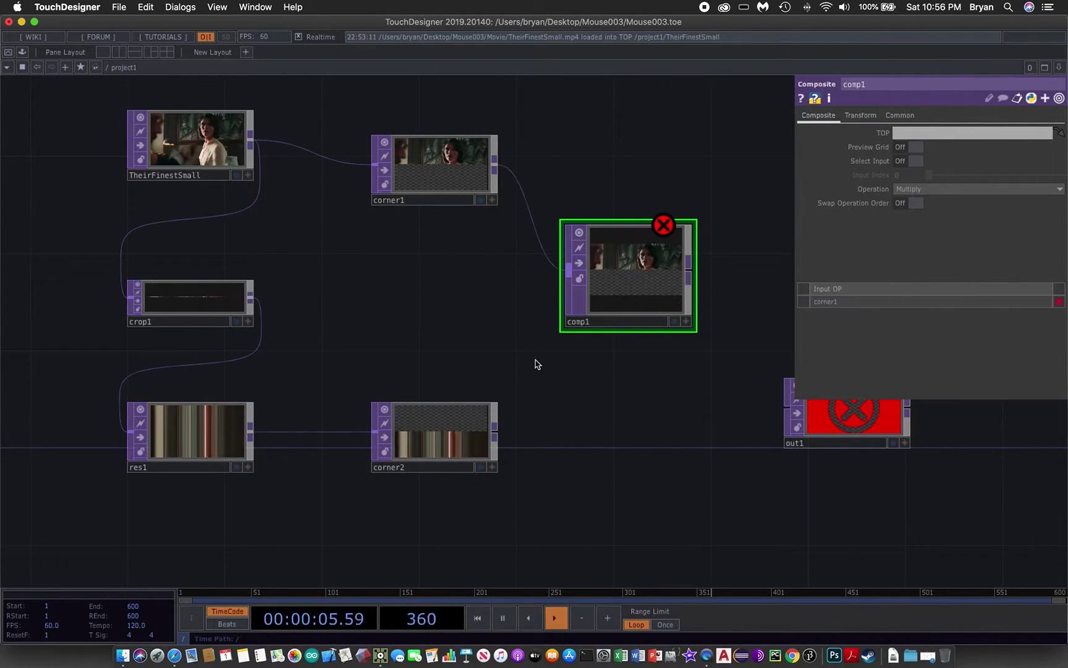
click(495, 426)
click(567, 277)
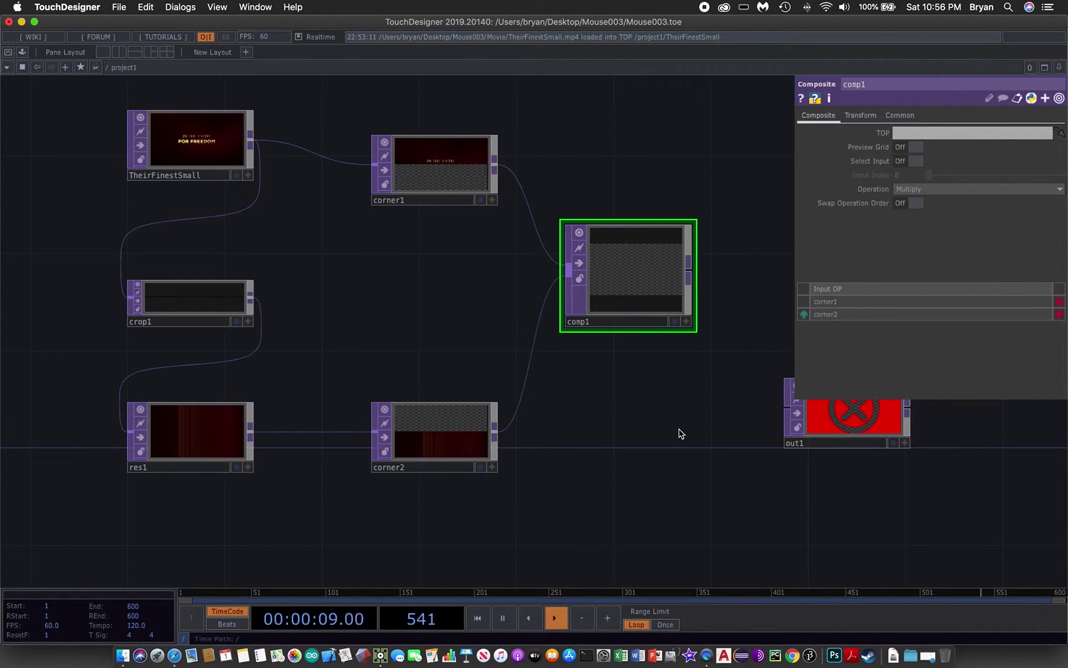
Connect comp1's output into out1
scroll(670, 467, right, 5)
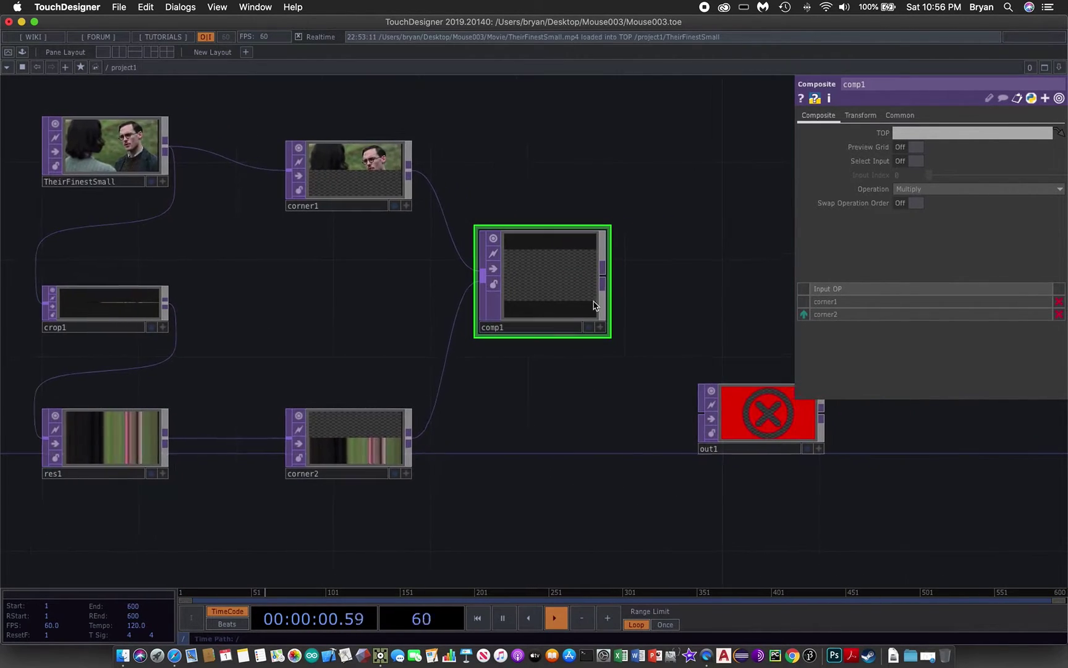
click(601, 276)
click(702, 413)
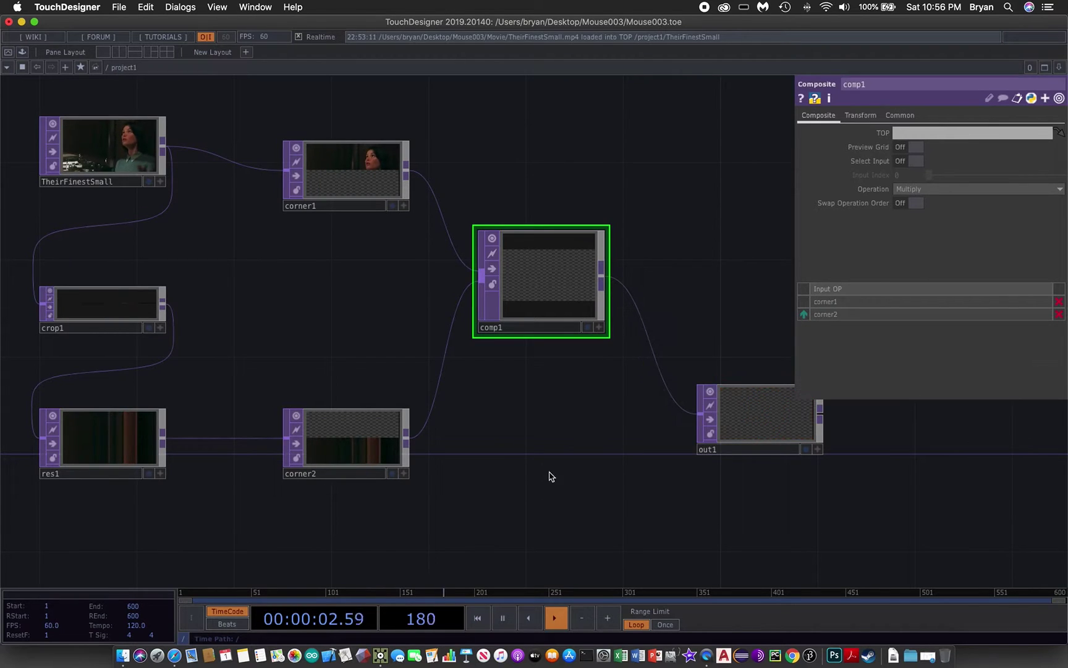
scroll(601, 465, left, 5)
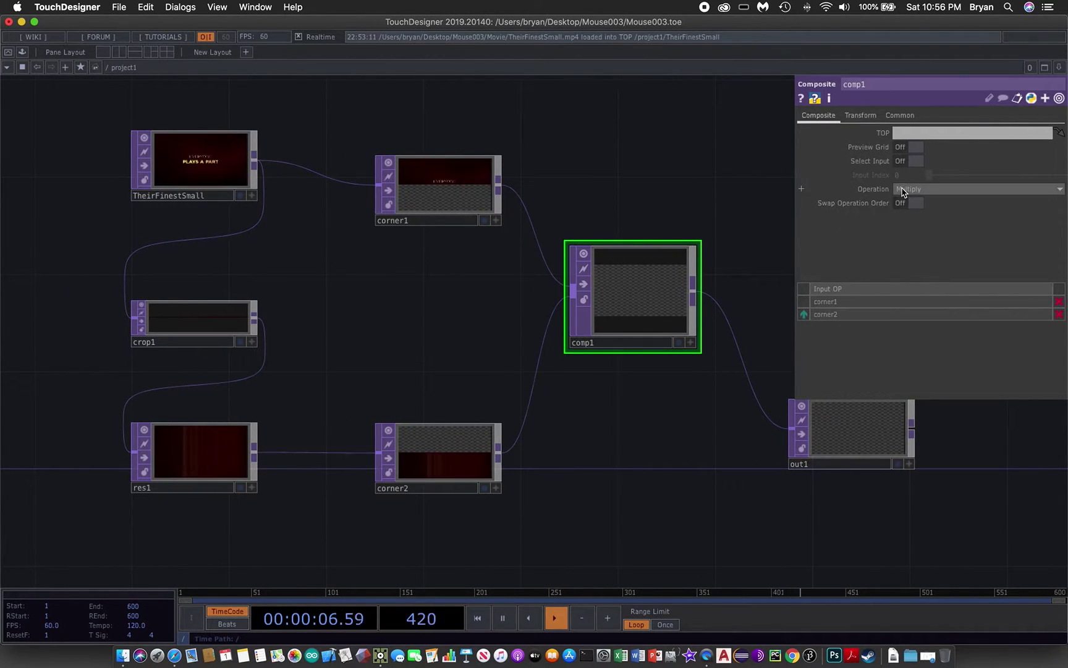
Set comp1's operation to Add and save the project as Mouse003.1.toe
click(902, 190)
click(902, 202)
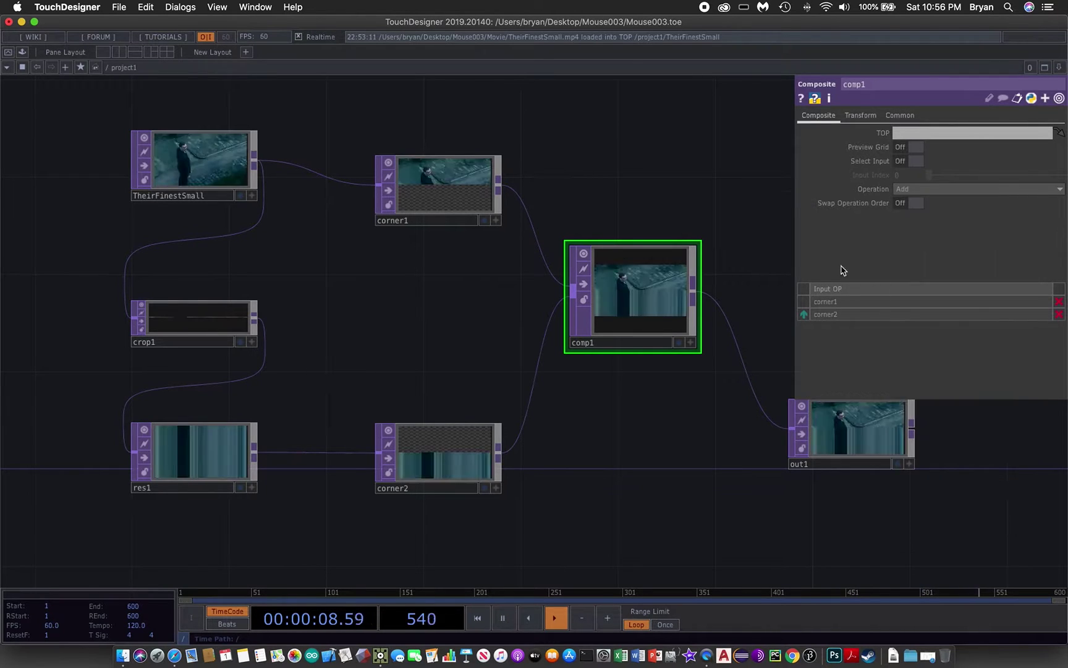
click(119, 6)
click(147, 104)
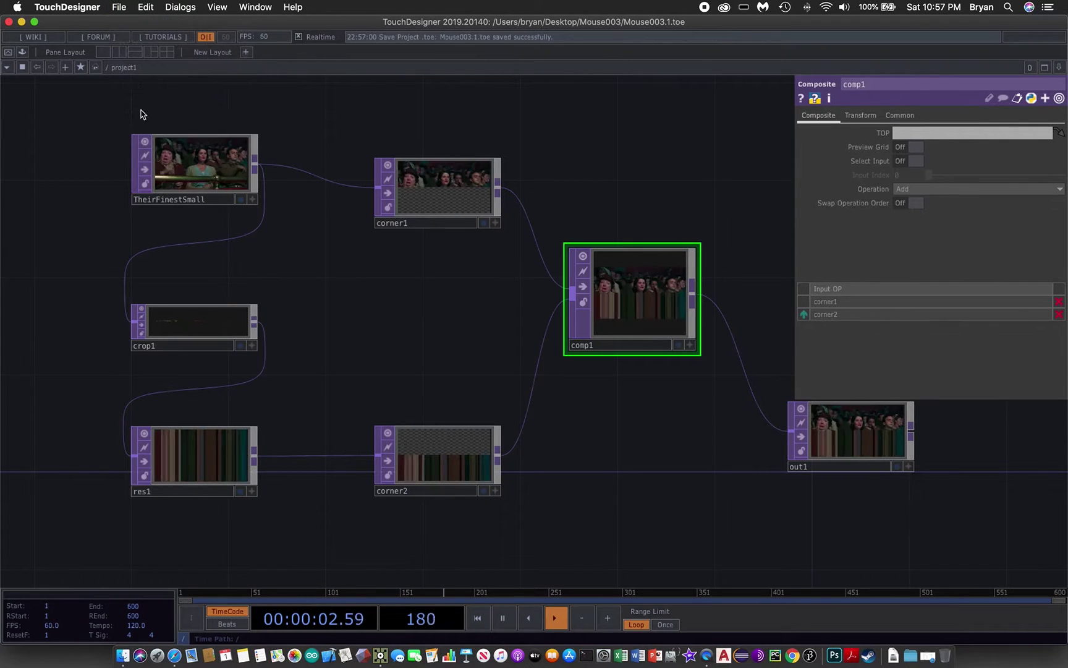
click(105, 68)
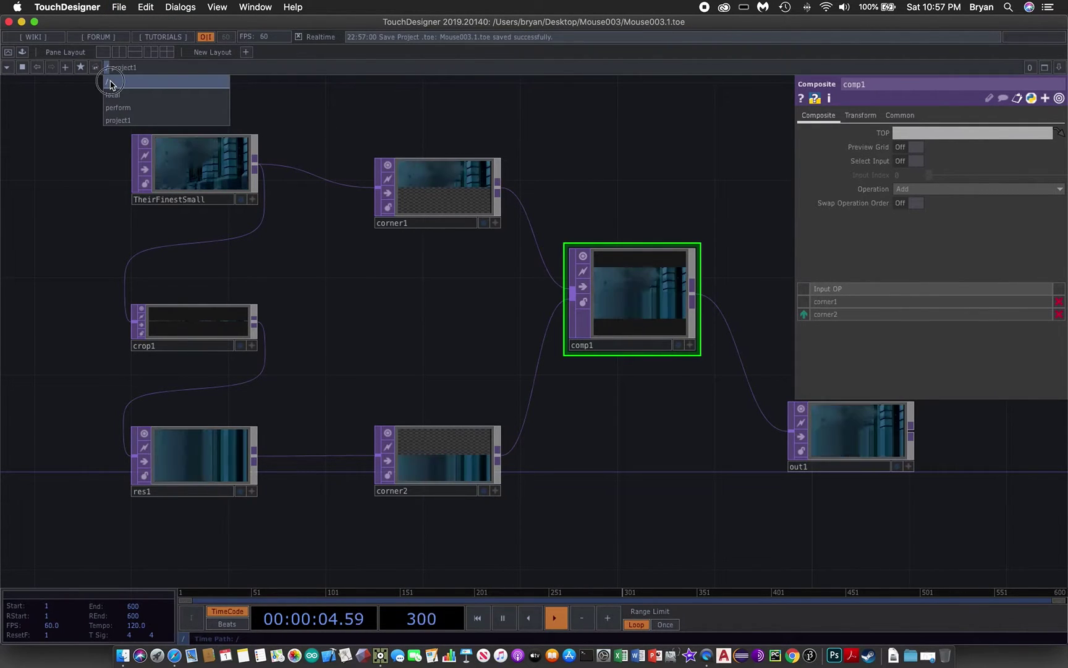
Set the perform window to open at Fill size with borders off, then save as Mouse003.2.toe
click(109, 82)
click(275, 218)
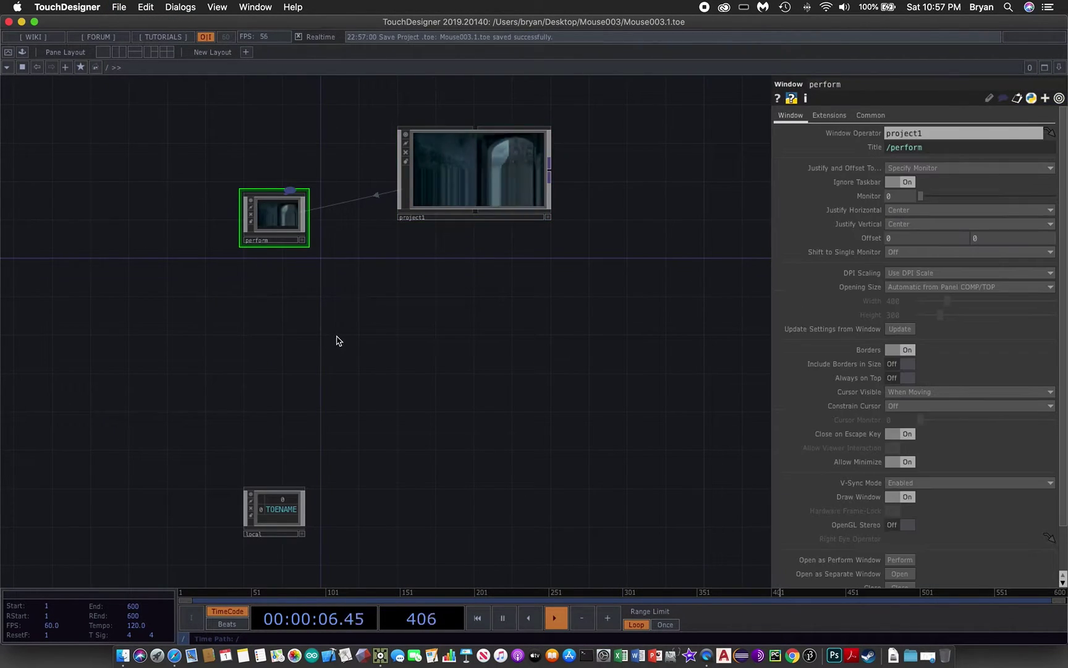
scroll(336, 341, up, 3)
scroll(355, 331, up, 3)
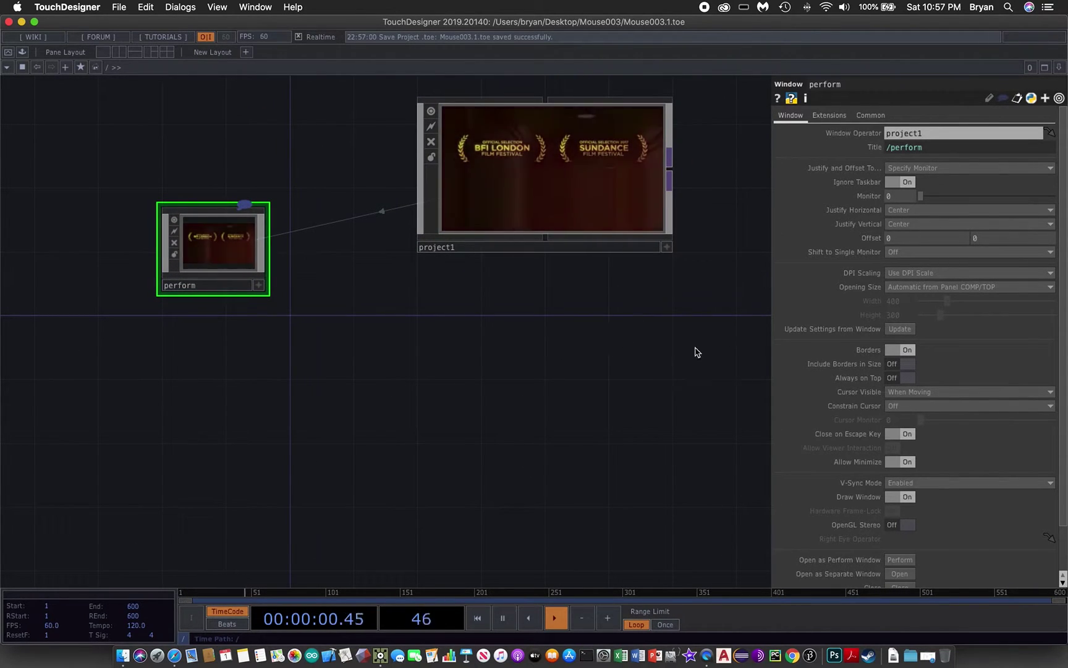
click(898, 287)
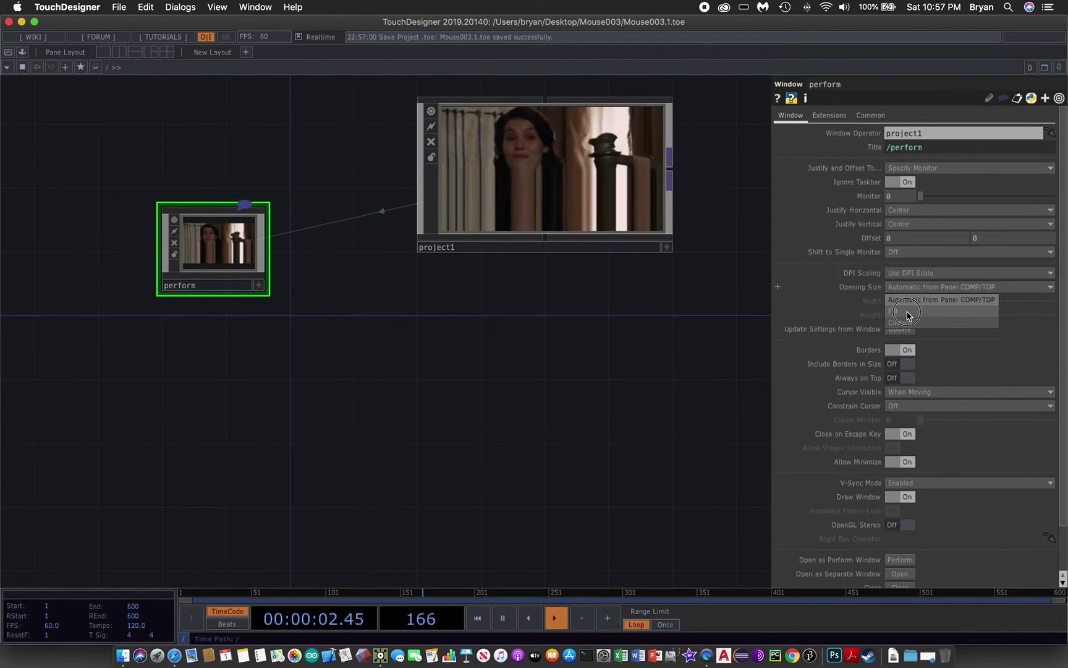
click(904, 322)
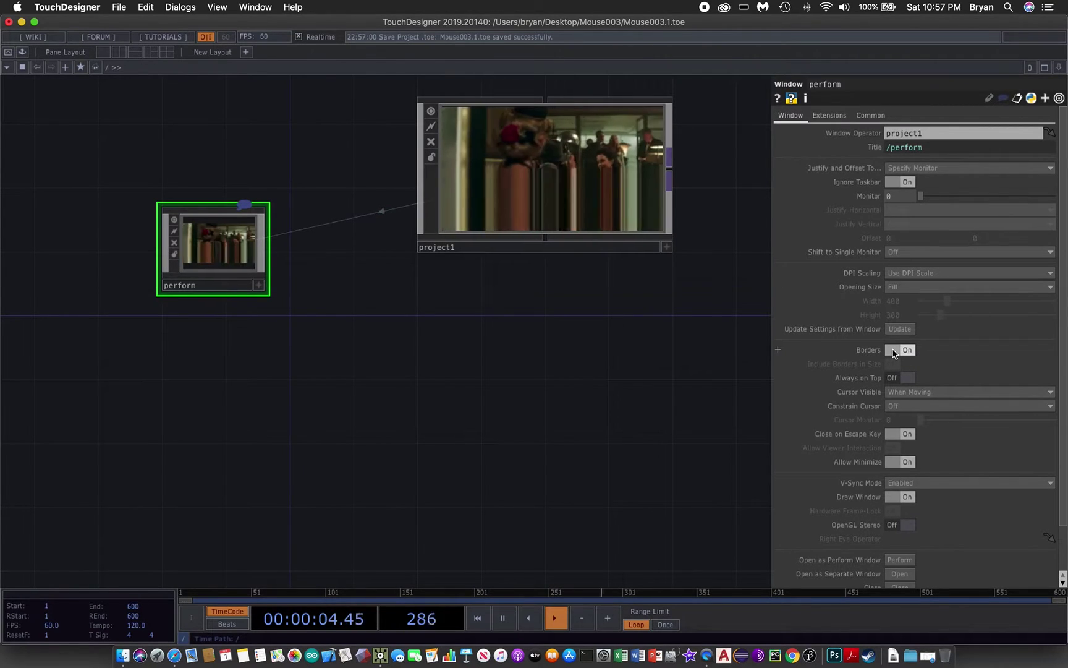
click(893, 350)
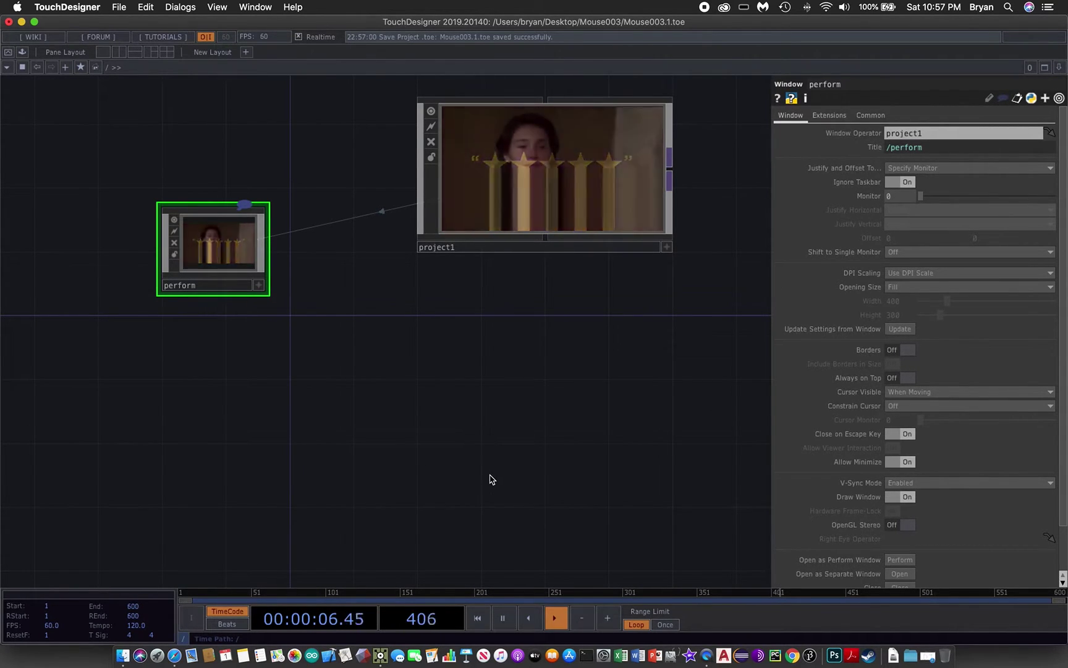
click(119, 7)
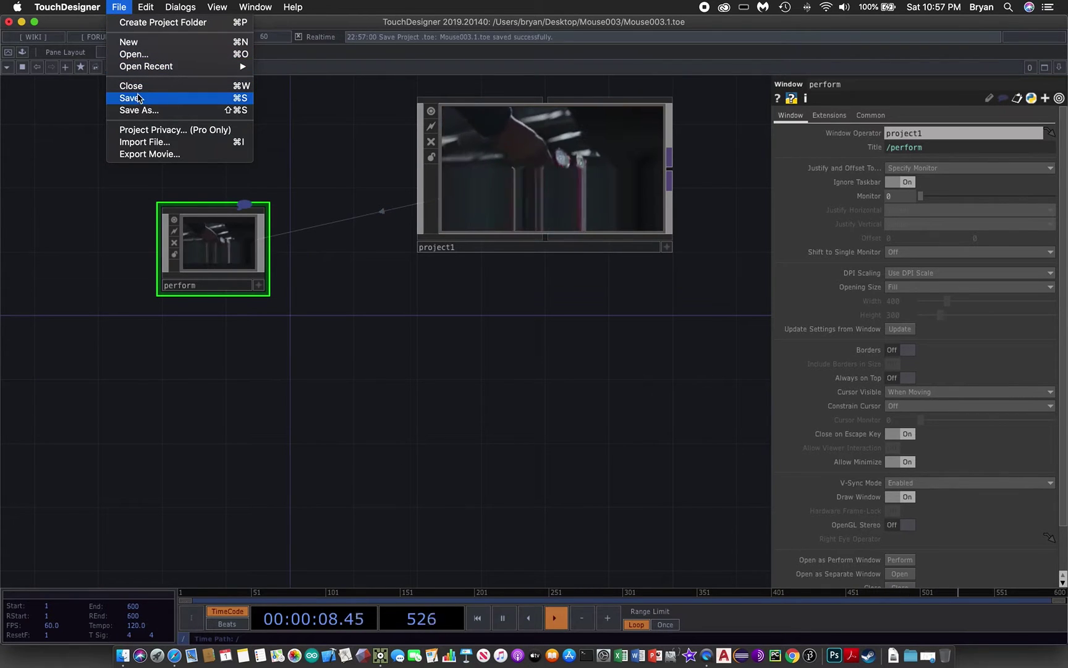
click(140, 98)
Zoom back into the project1 network and shift the view down
scroll(563, 179, up, 5)
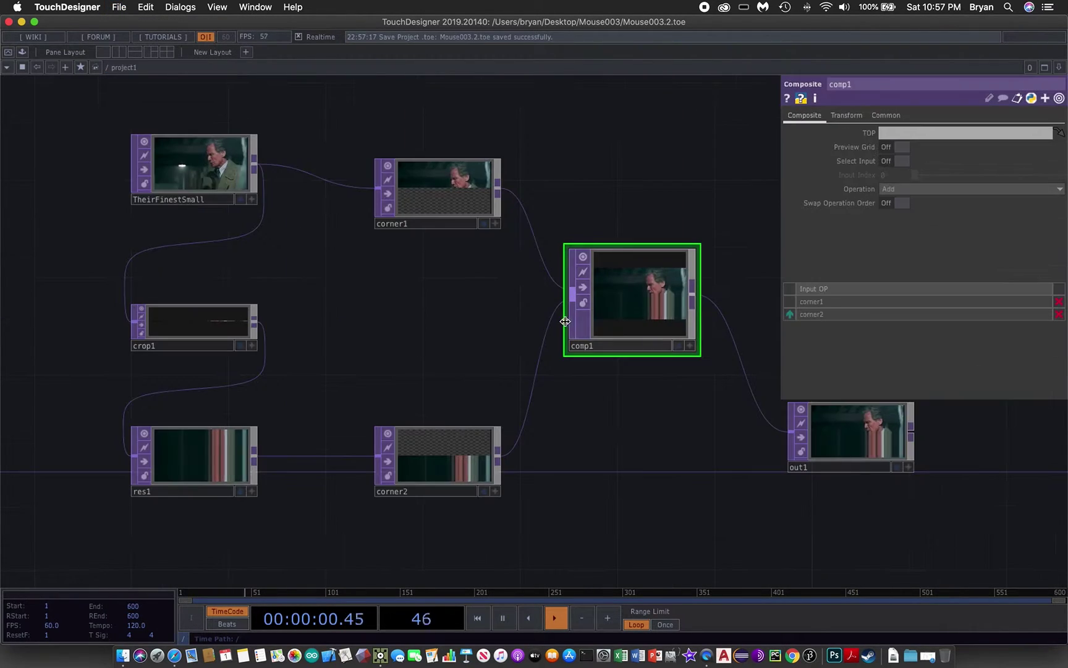
drag(537, 155, 576, 176)
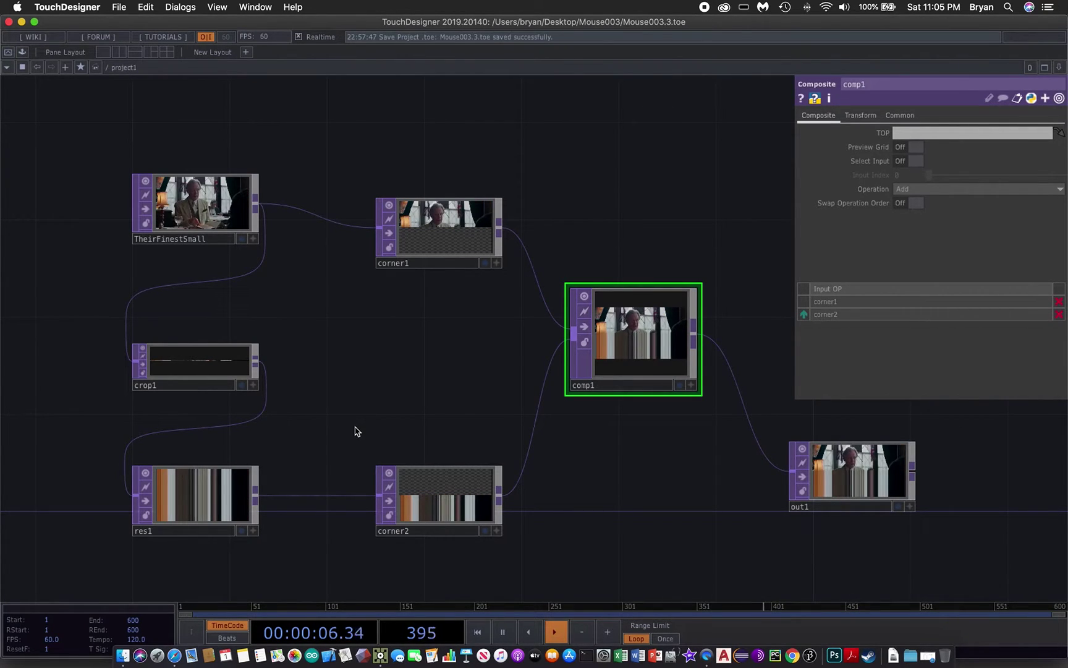
Add a Mouse In CHOP, mousein1, below res1
drag(665, 503, 603, 326)
key(p)
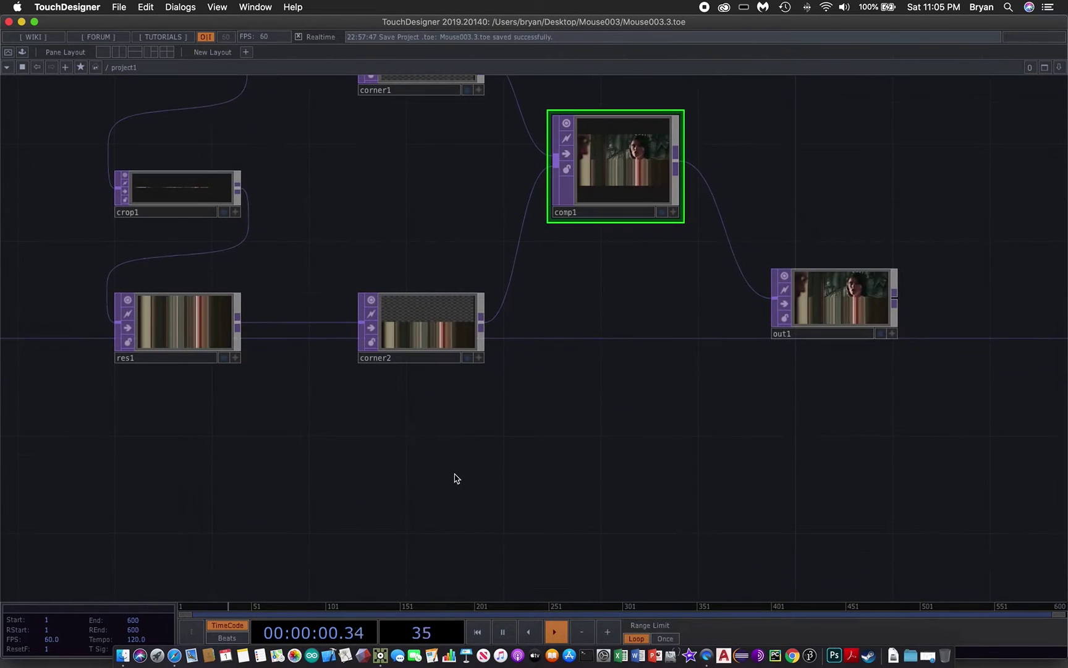
drag(456, 477, 476, 404)
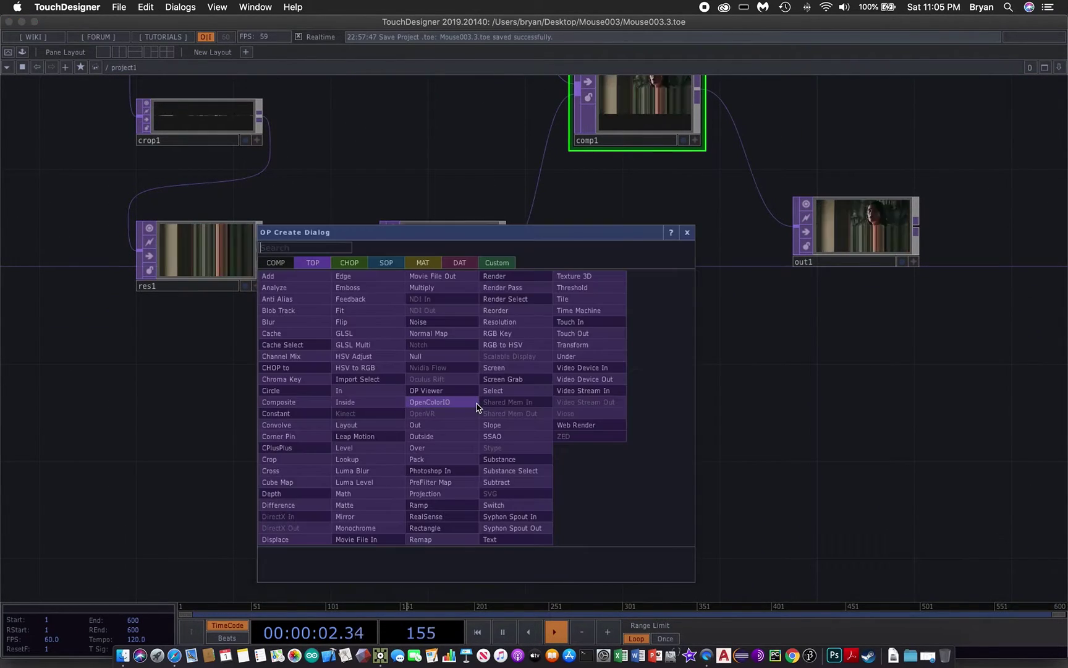
key(Tab)
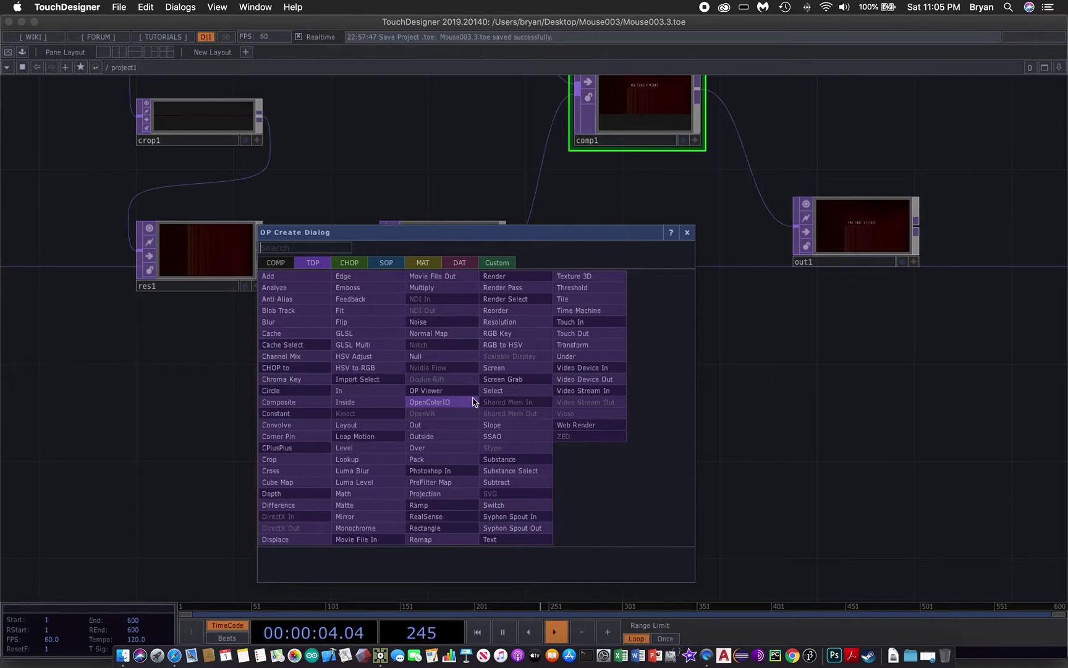
click(349, 262)
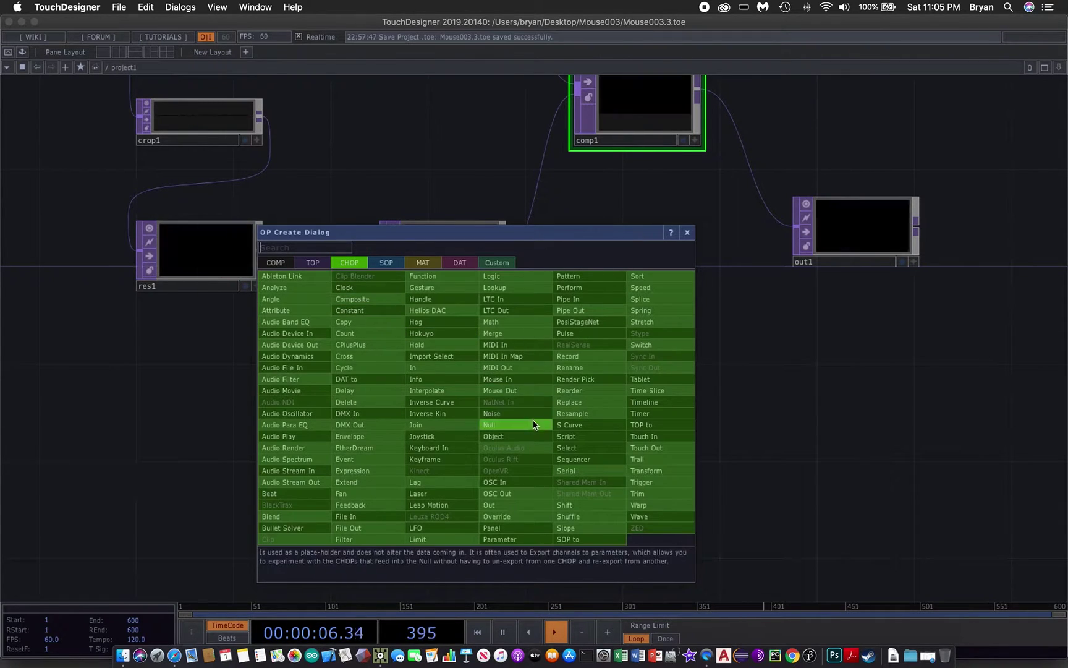
click(524, 382)
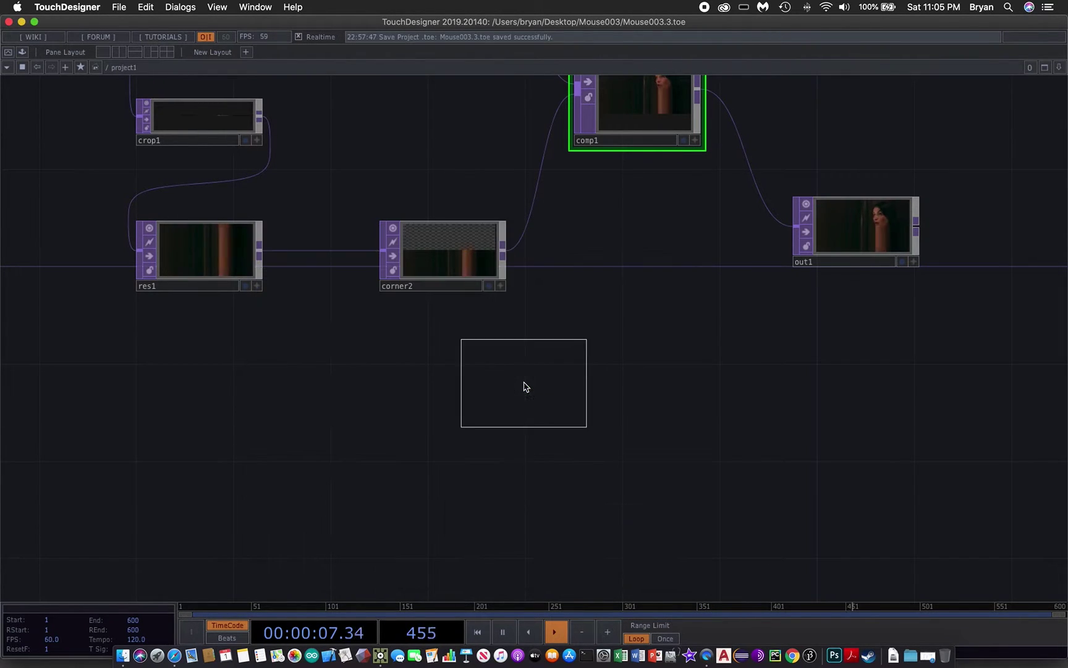
click(193, 420)
drag(615, 392, 539, 478)
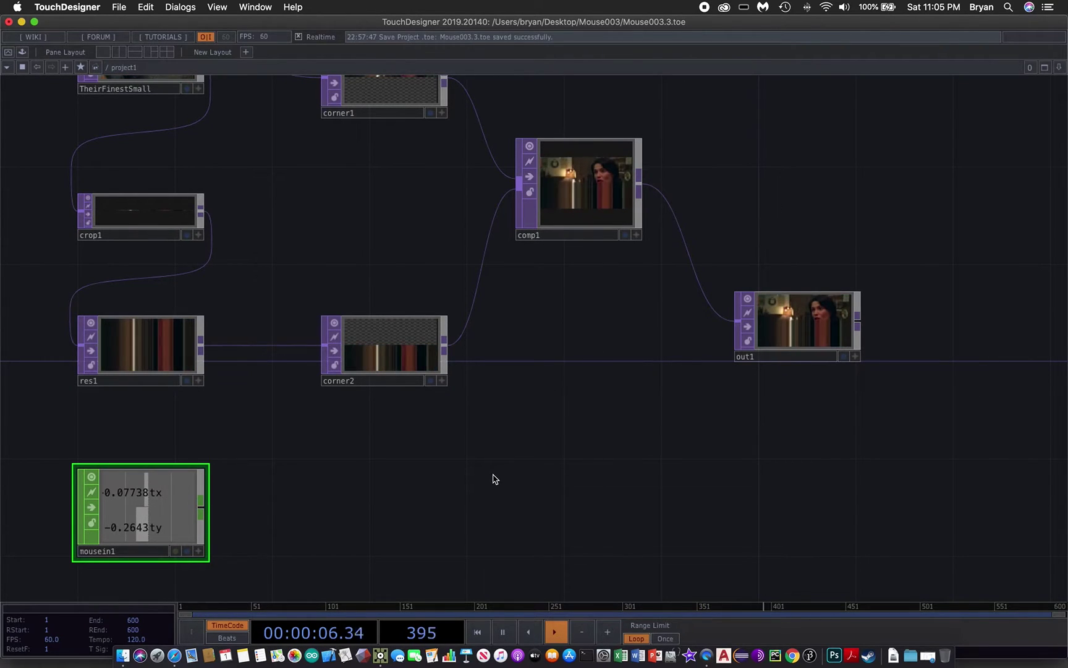
Change mousein1's Output Coordinates from Normalized Aspect to Normalized
drag(493, 479, 575, 400)
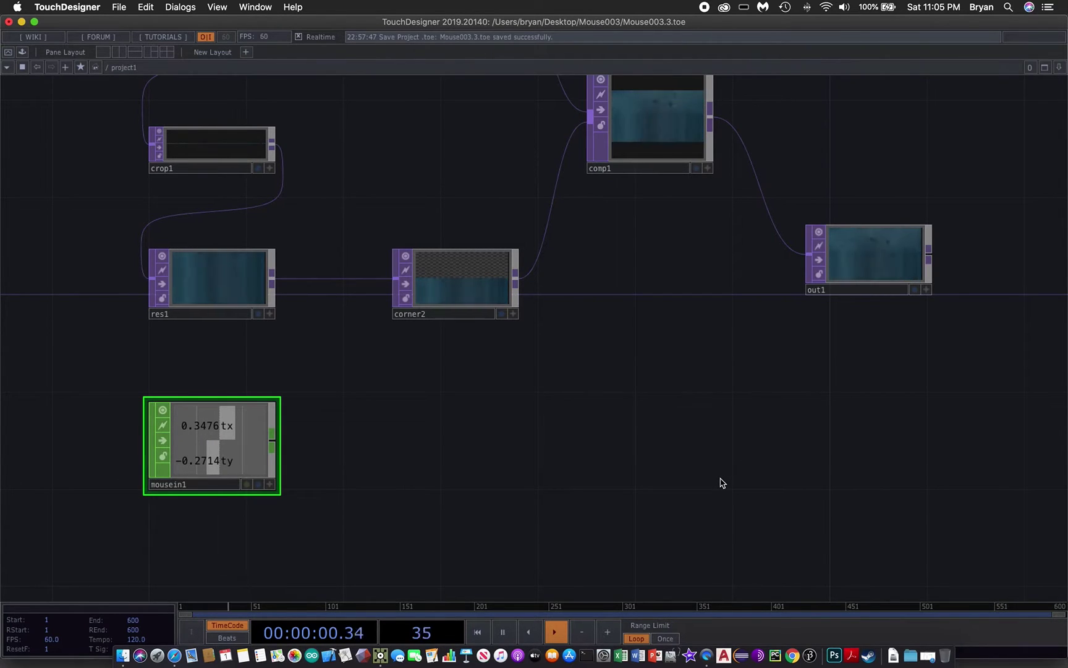
key(p)
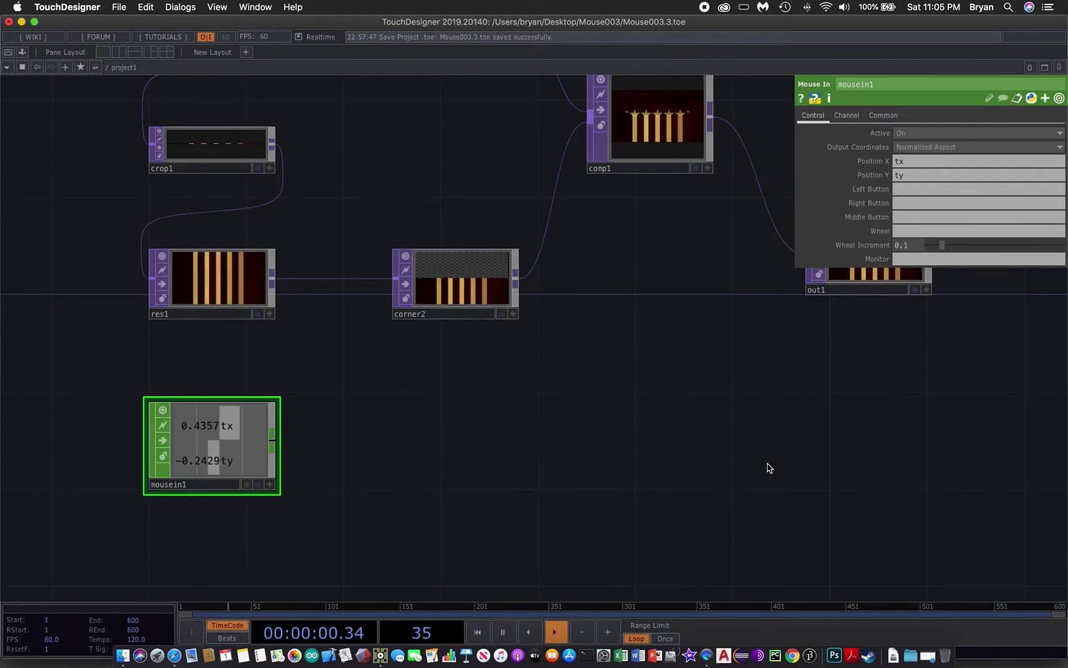
click(928, 148)
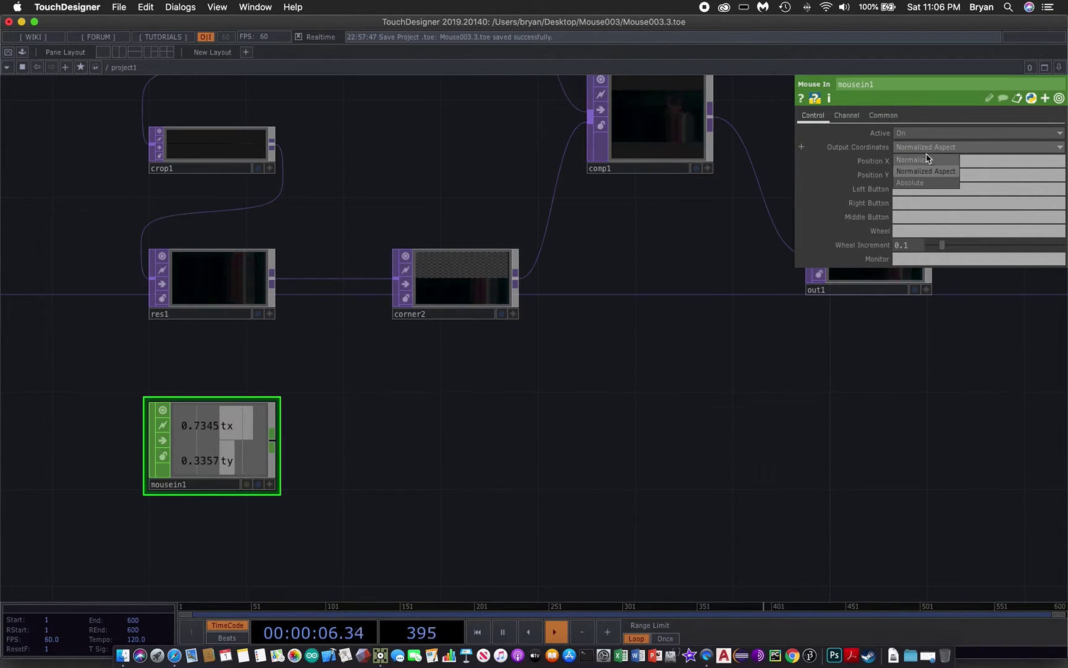
click(927, 160)
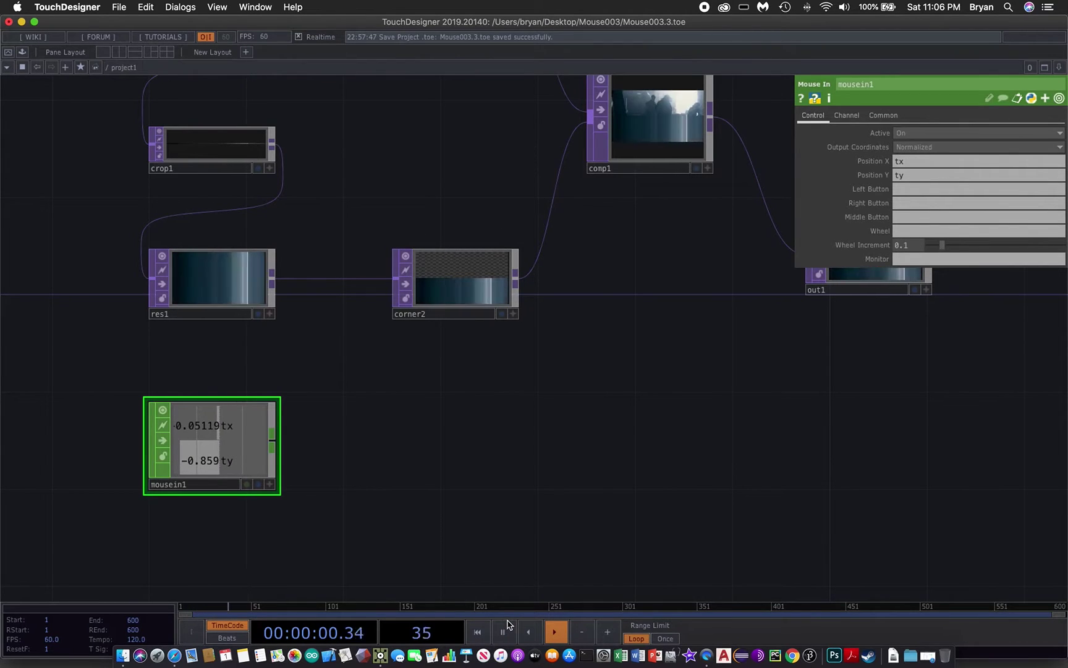
key(Tab)
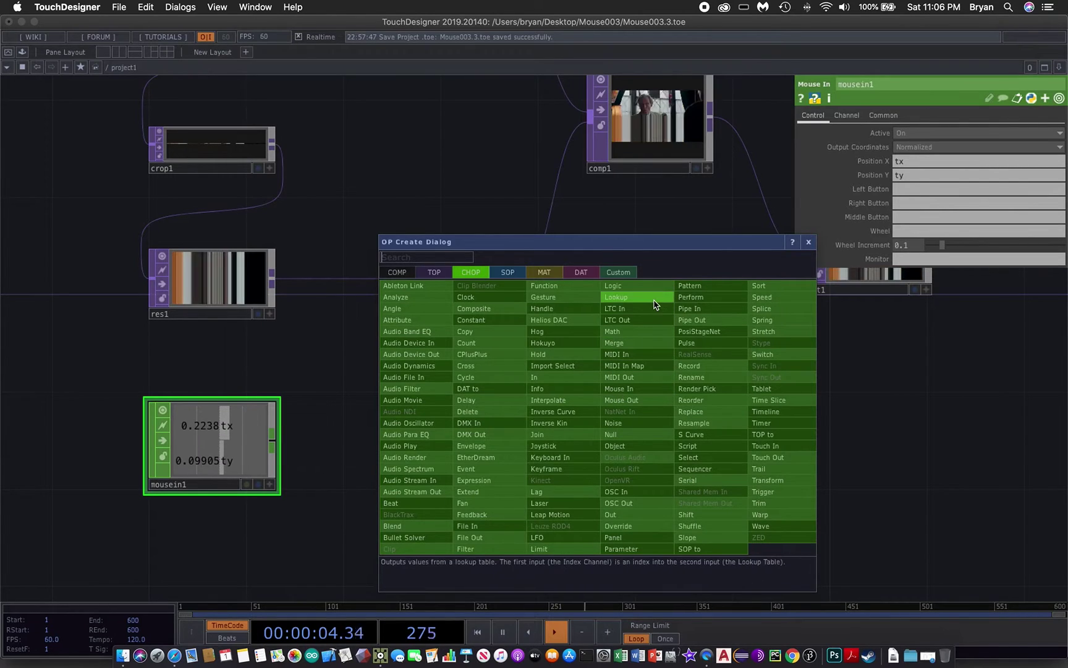
Add math1 fed by mousein1, remapping its range from -1–1 to 0–1
click(644, 331)
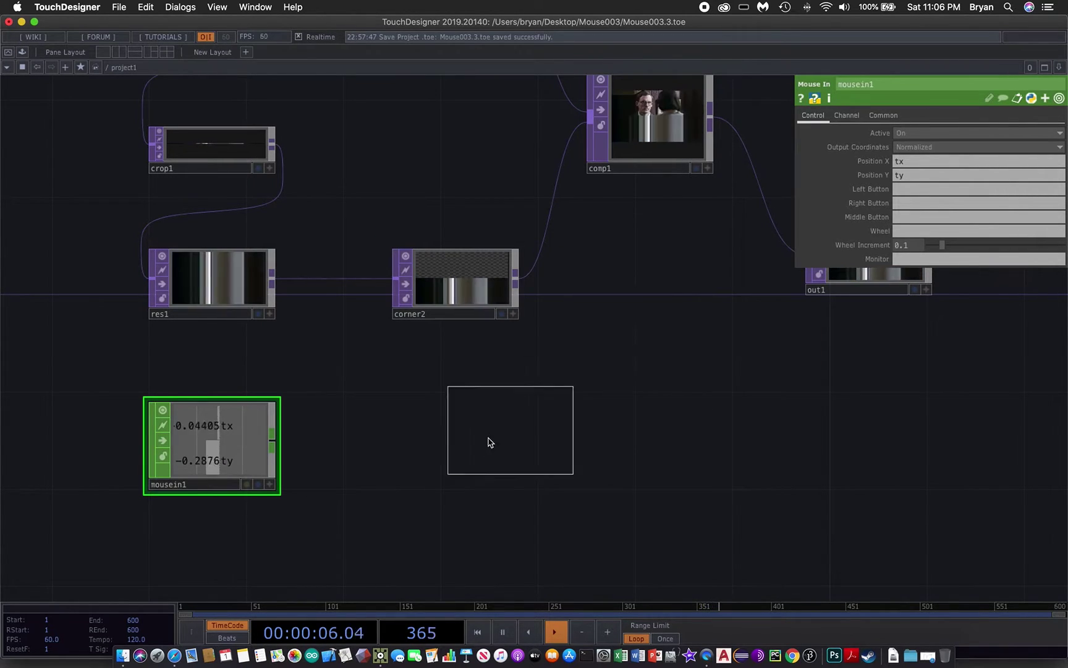
click(453, 446)
drag(272, 440, 420, 443)
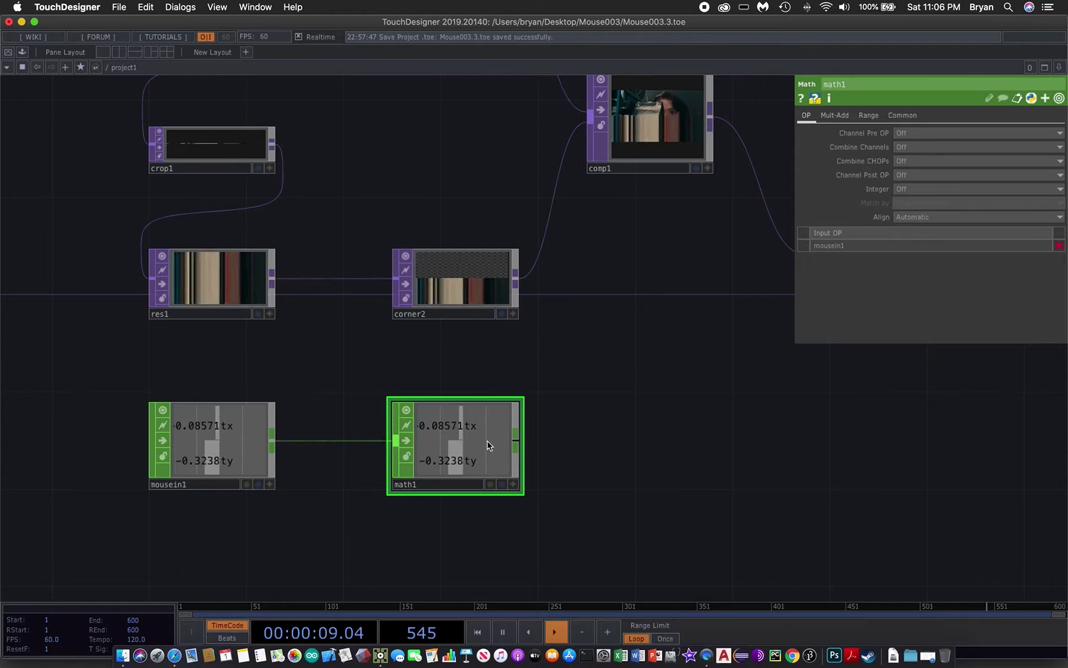
click(865, 117)
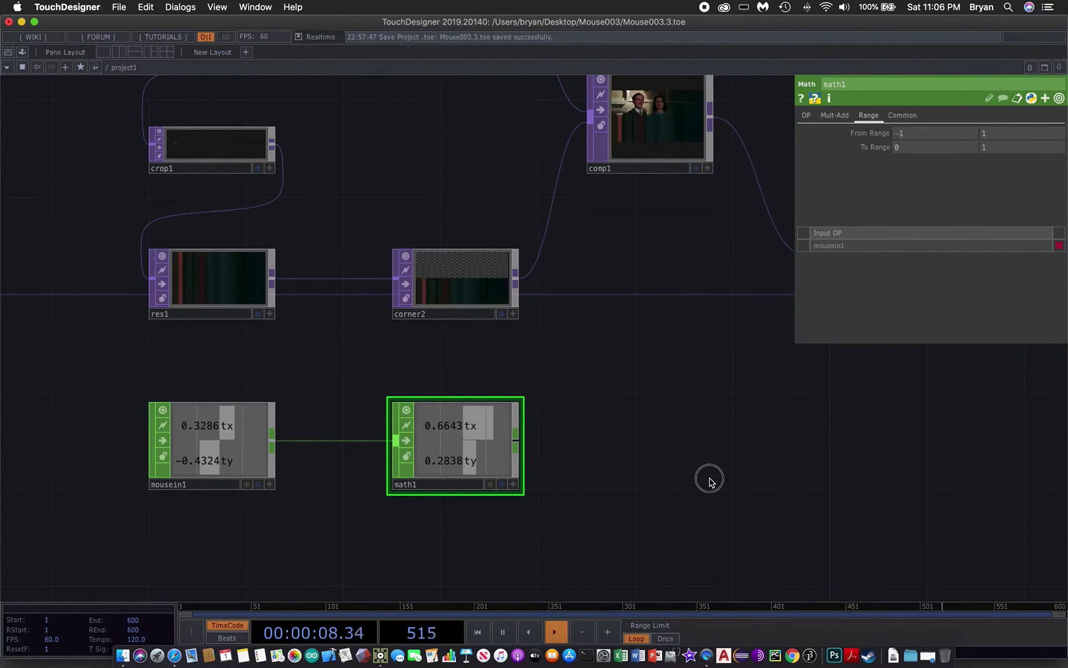
drag(709, 479, 642, 499)
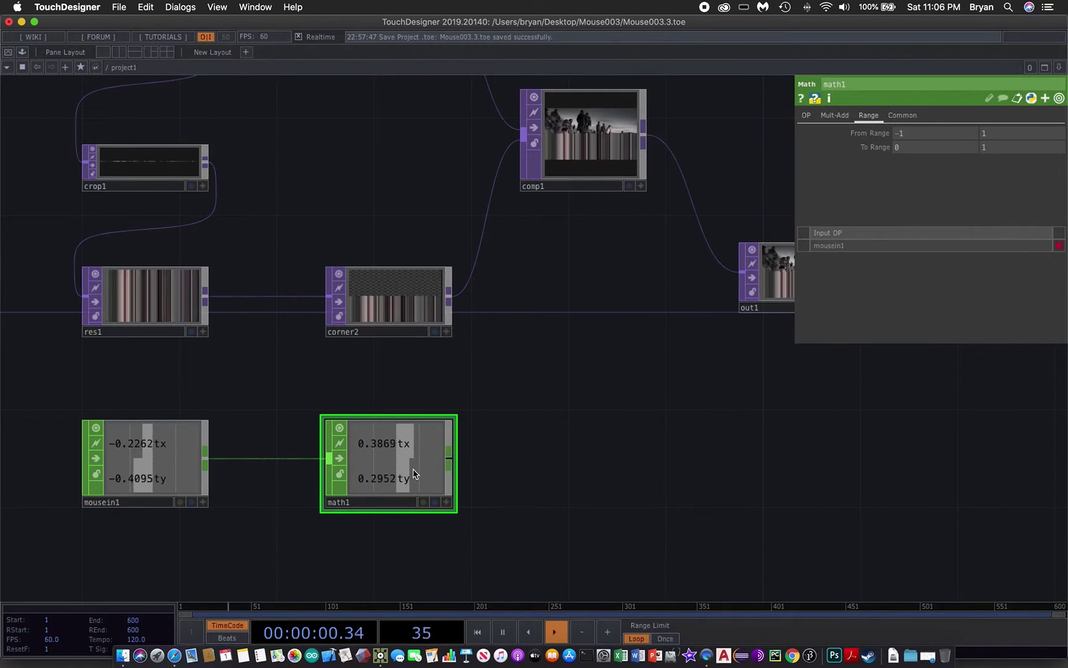
drag(408, 476, 359, 476)
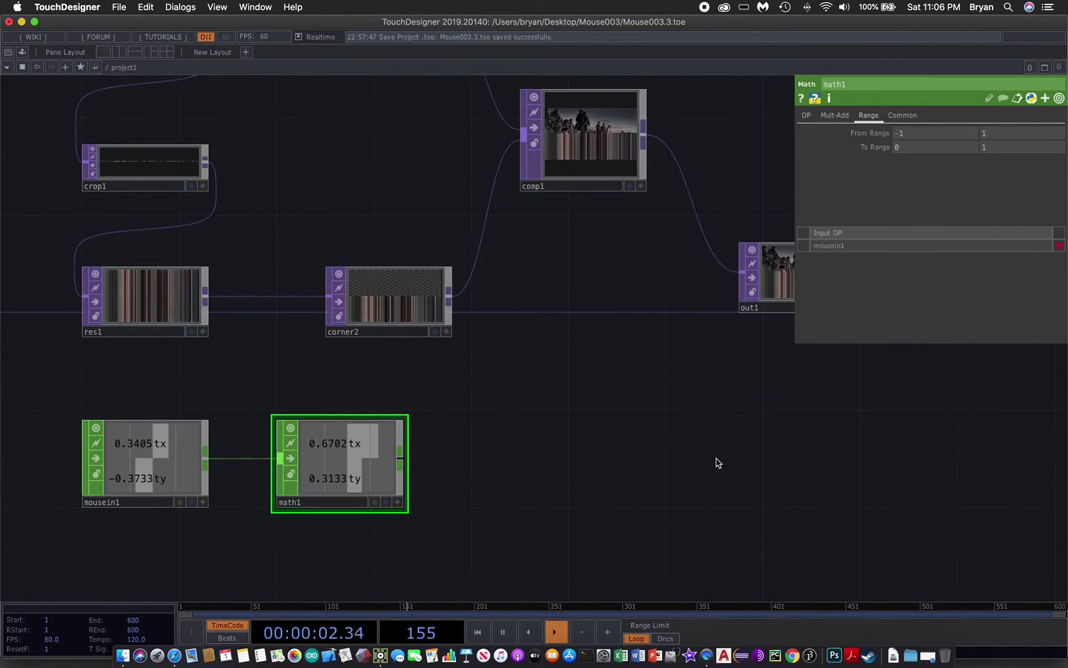
key(Tab)
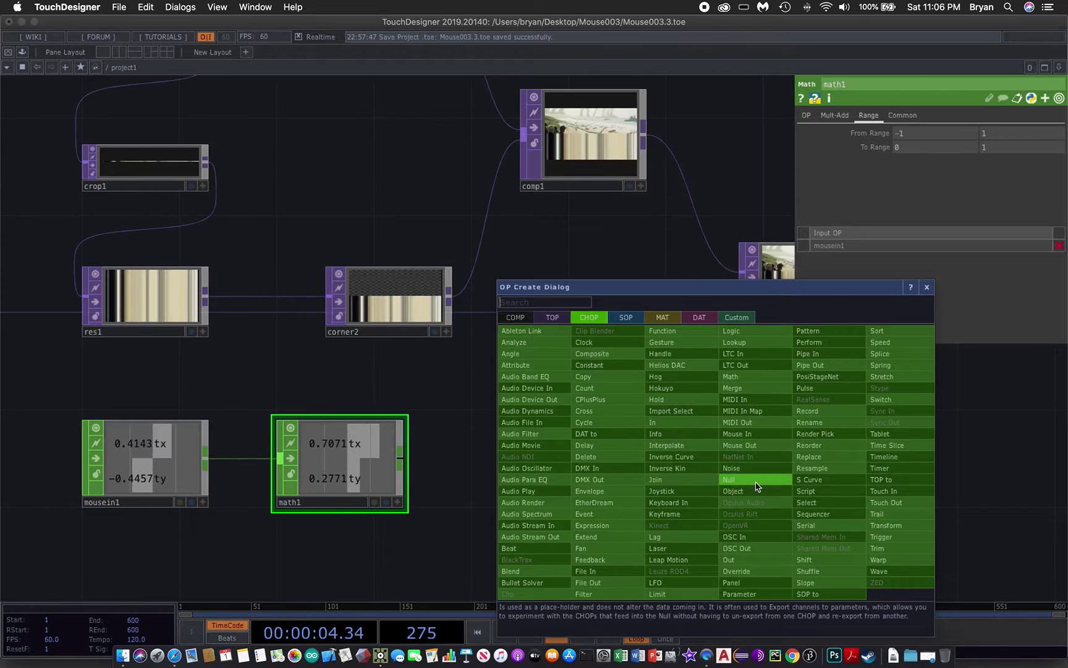
Add null1 after math1 and turn on its viewer to show live tx and ty
click(732, 479)
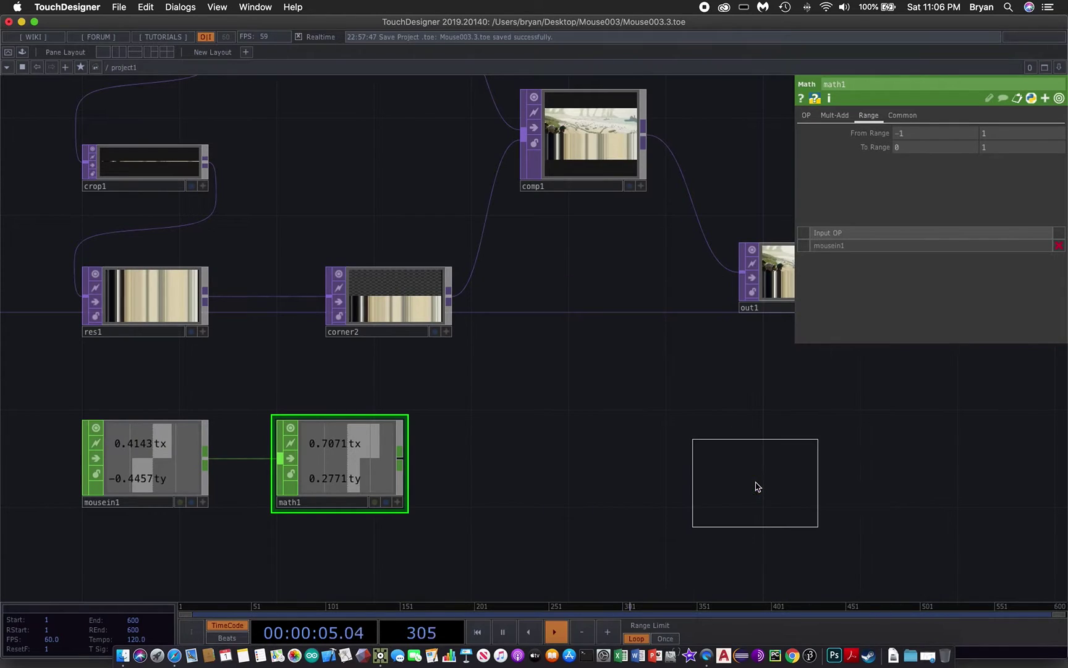
click(536, 469)
drag(401, 460, 487, 473)
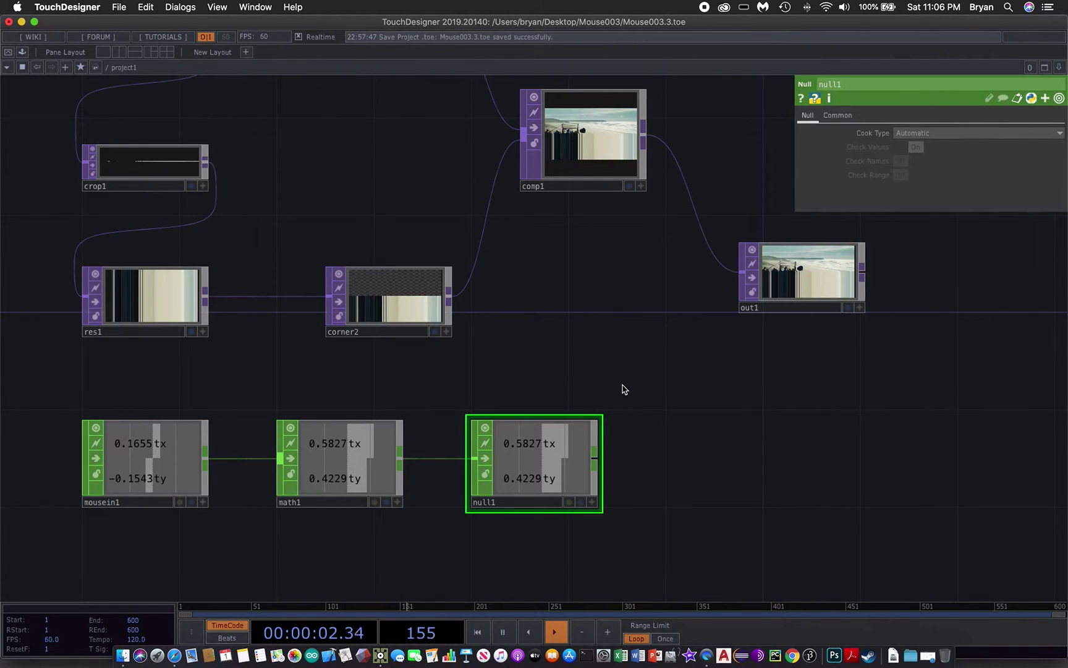
drag(599, 279, 606, 324)
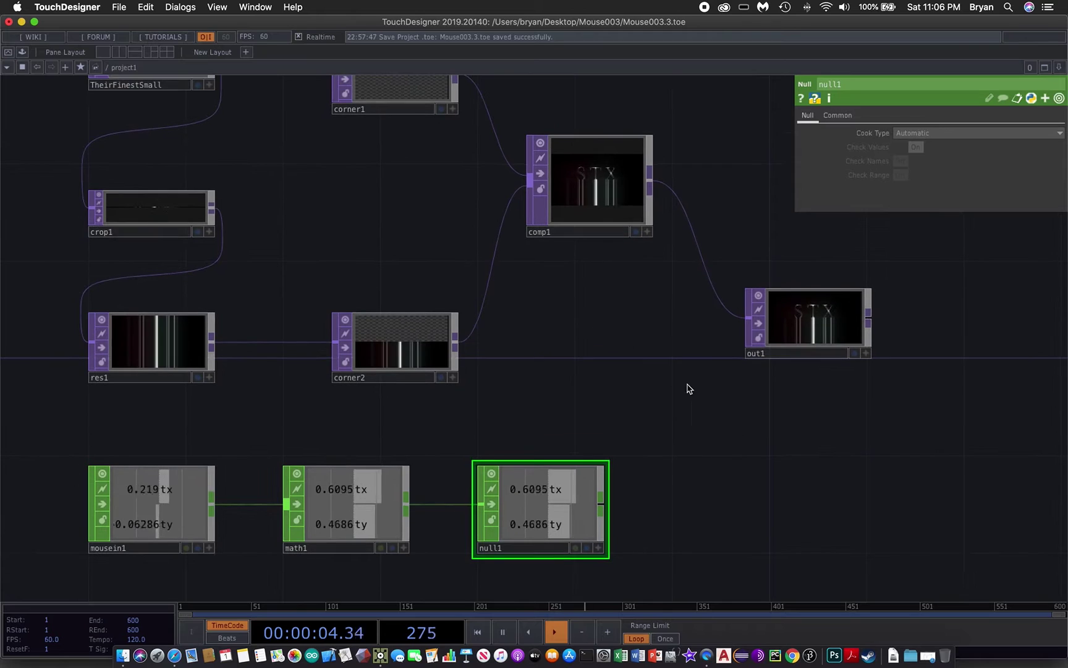
scroll(697, 374, up, 2)
scroll(678, 372, down, 1)
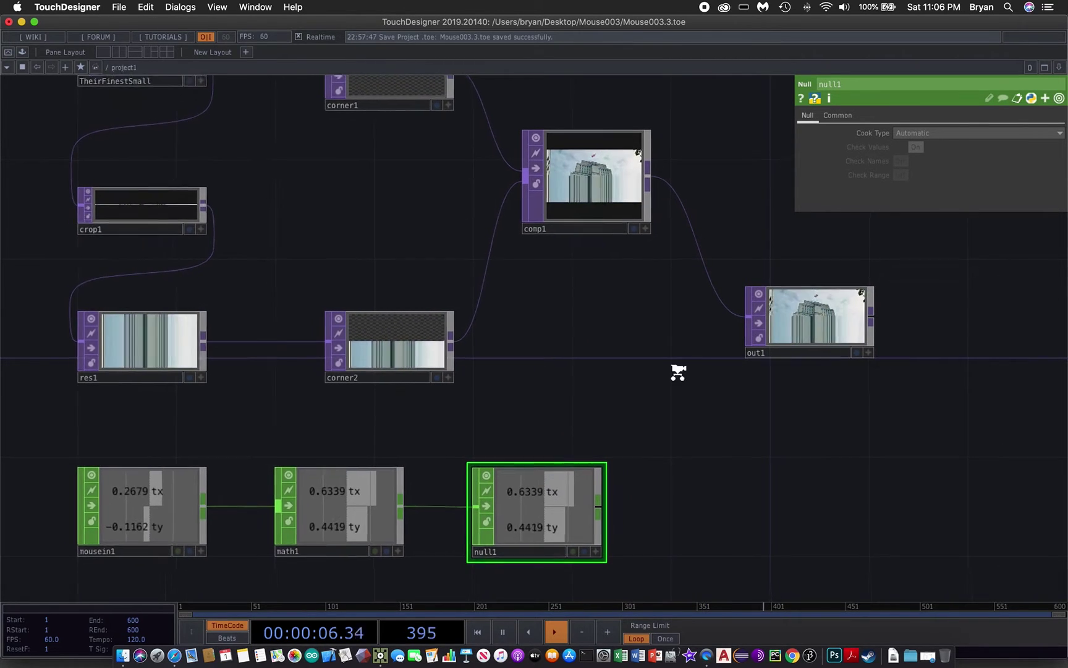
scroll(678, 371, down, 1)
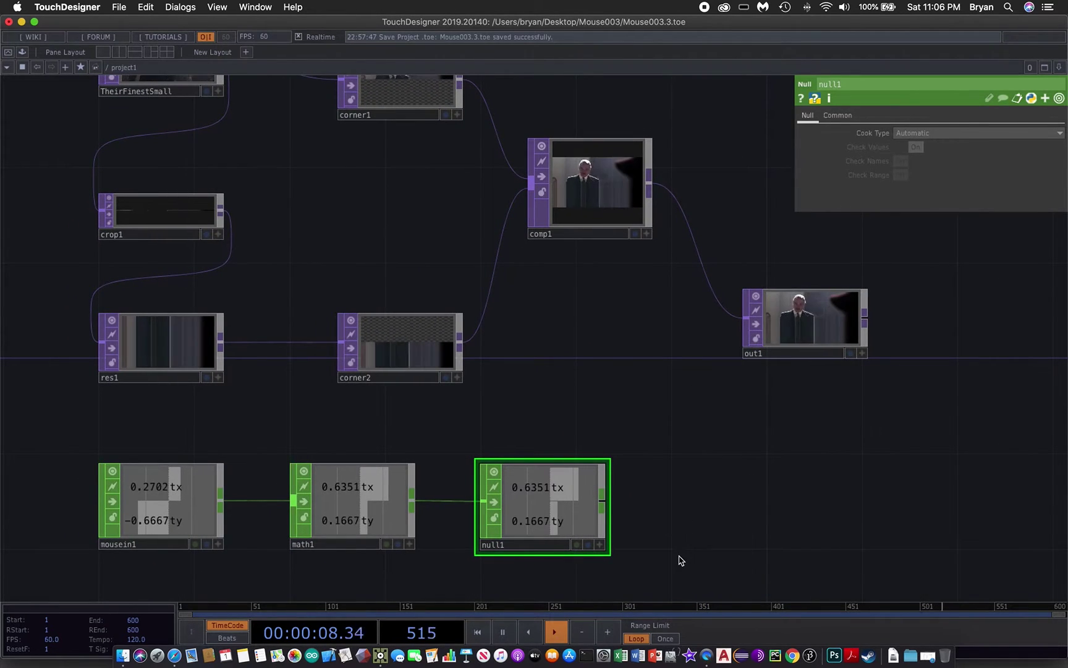
click(601, 546)
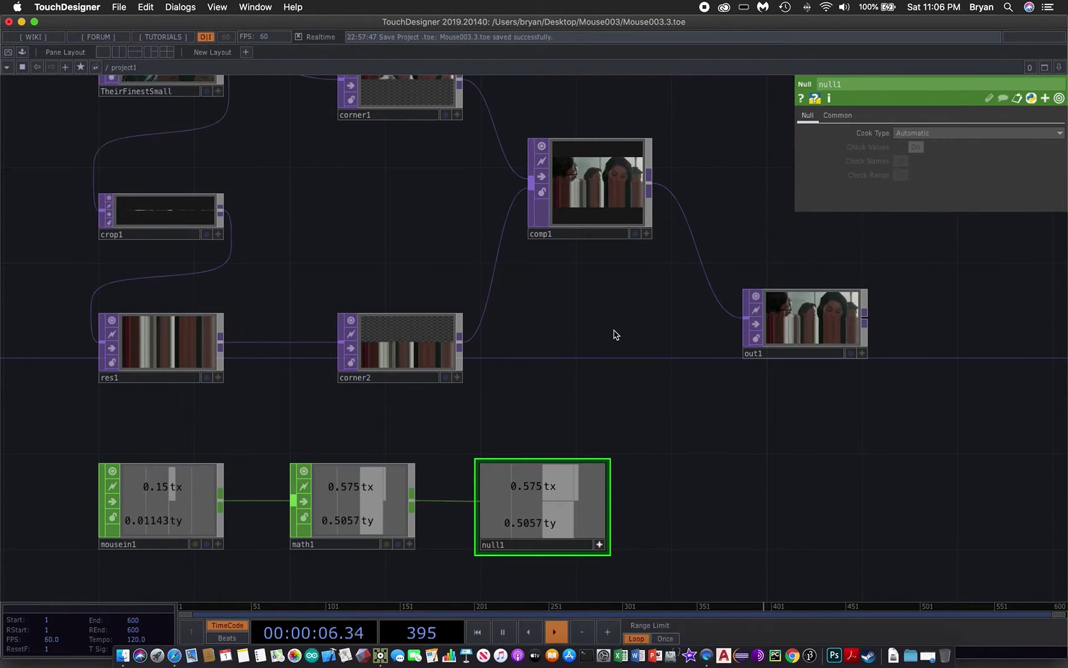
scroll(614, 335, up, 3)
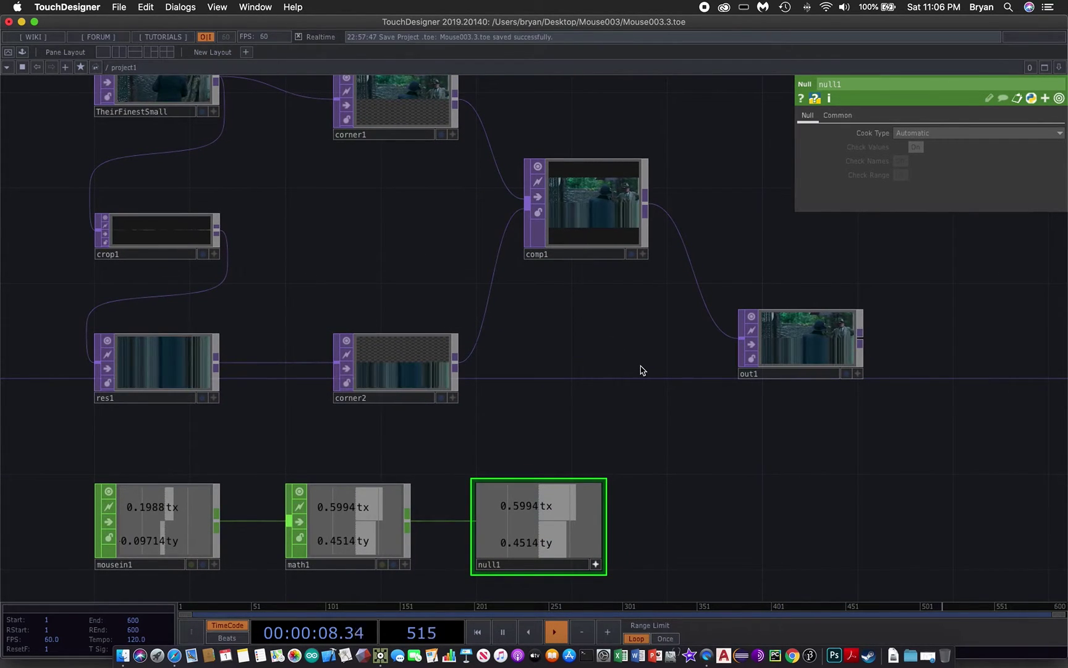
scroll(613, 355, up, 1)
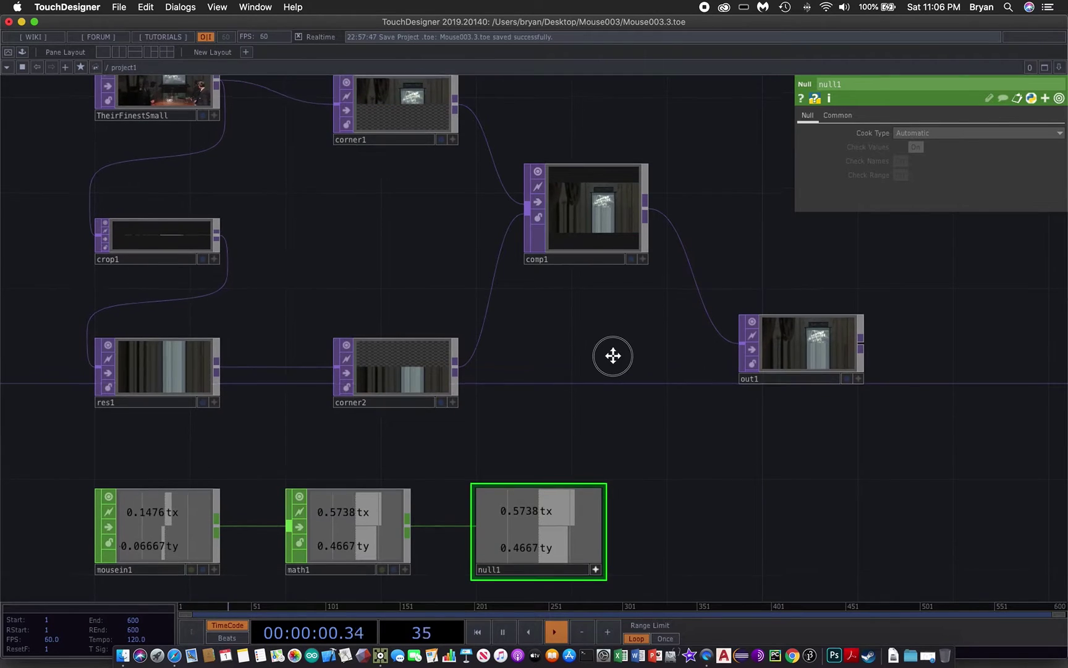
scroll(613, 355, up, 2)
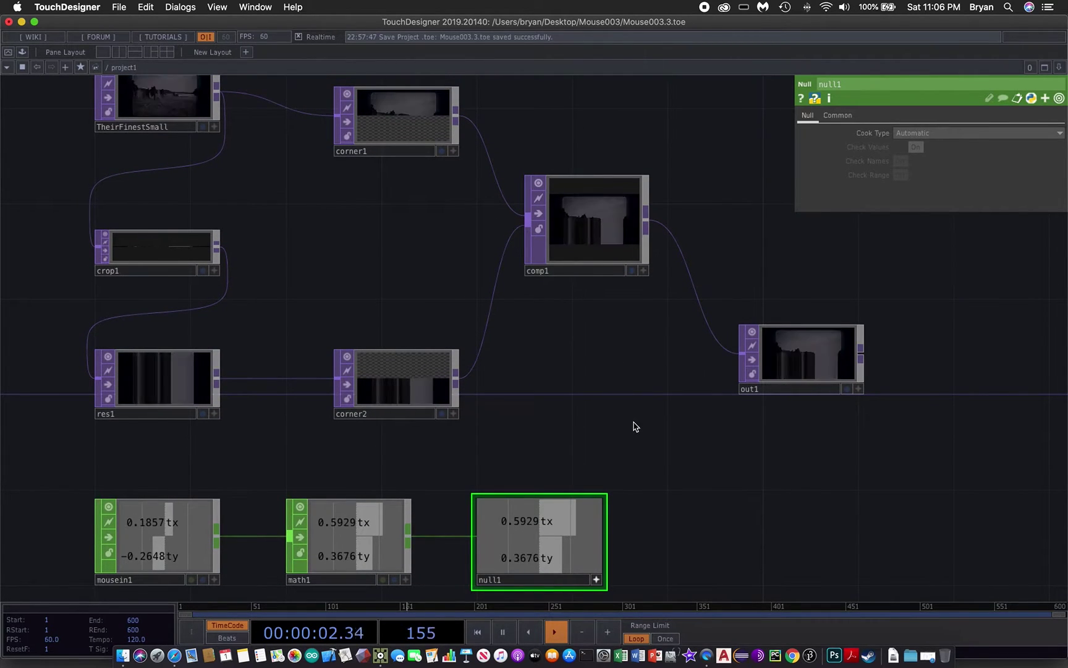
Review crop1, corner1 and corner2 settings, ending on crop1's Crop Bottom and Top at 0.5
click(172, 245)
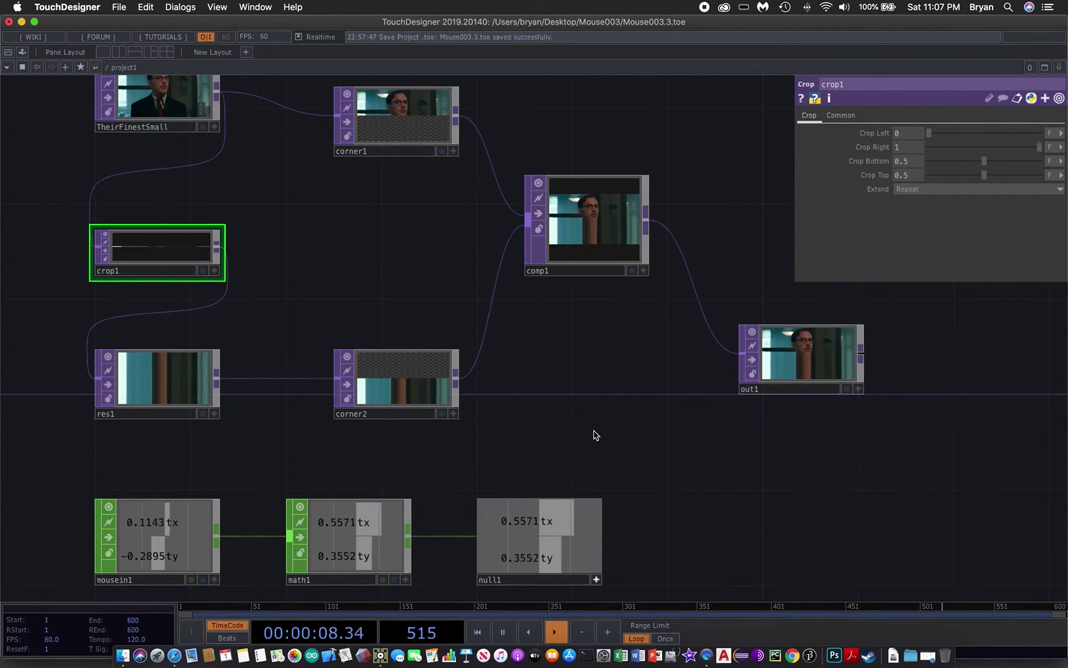
click(402, 128)
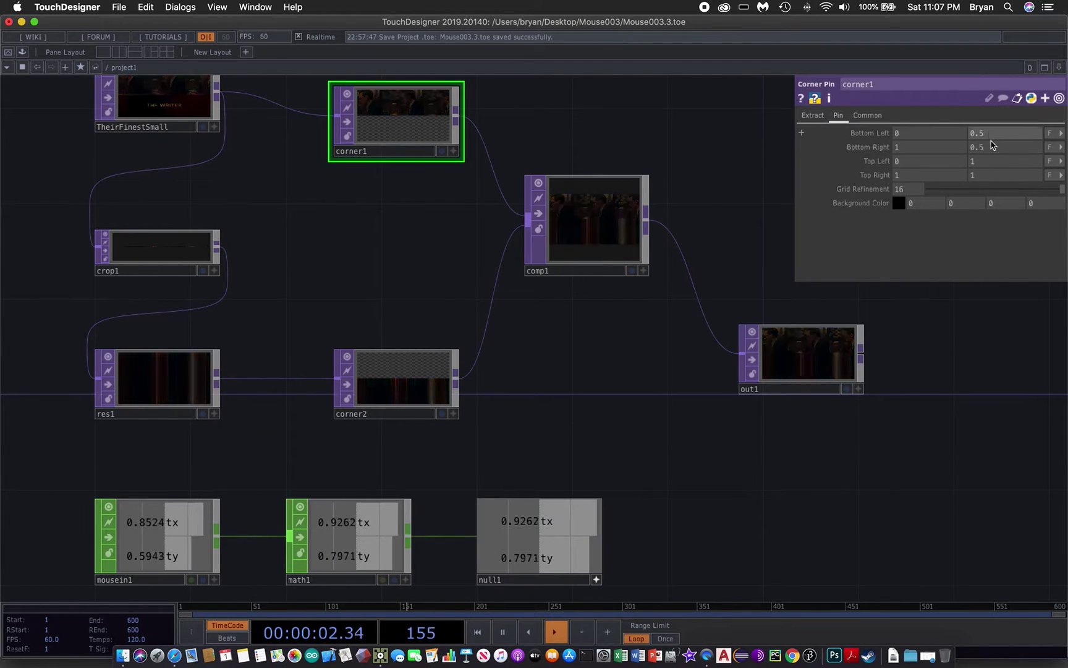
click(388, 385)
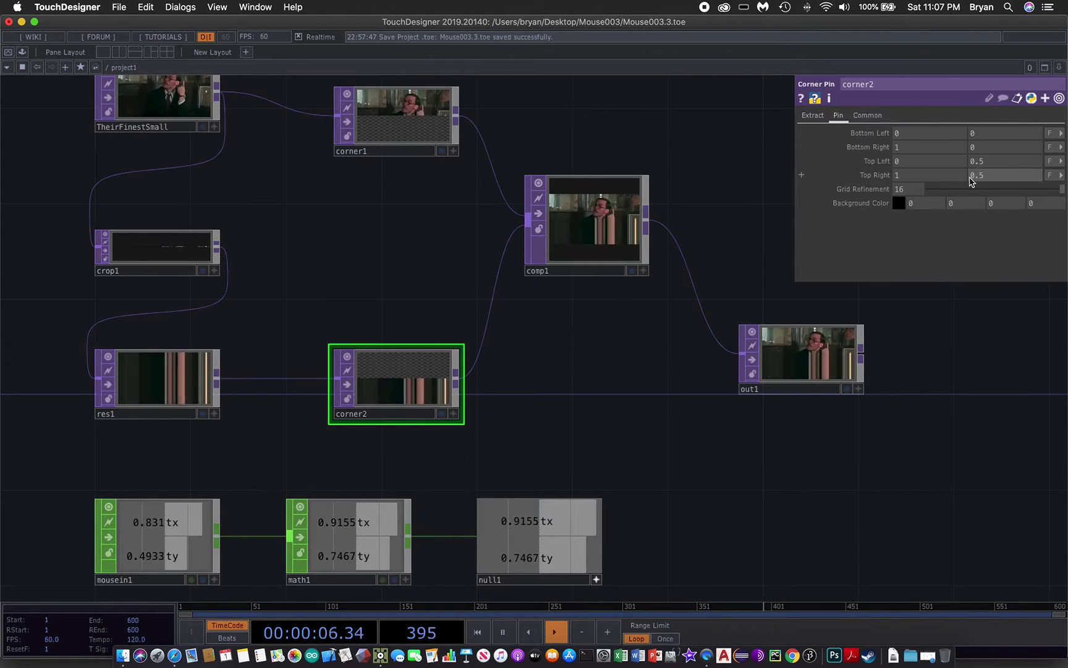
click(157, 248)
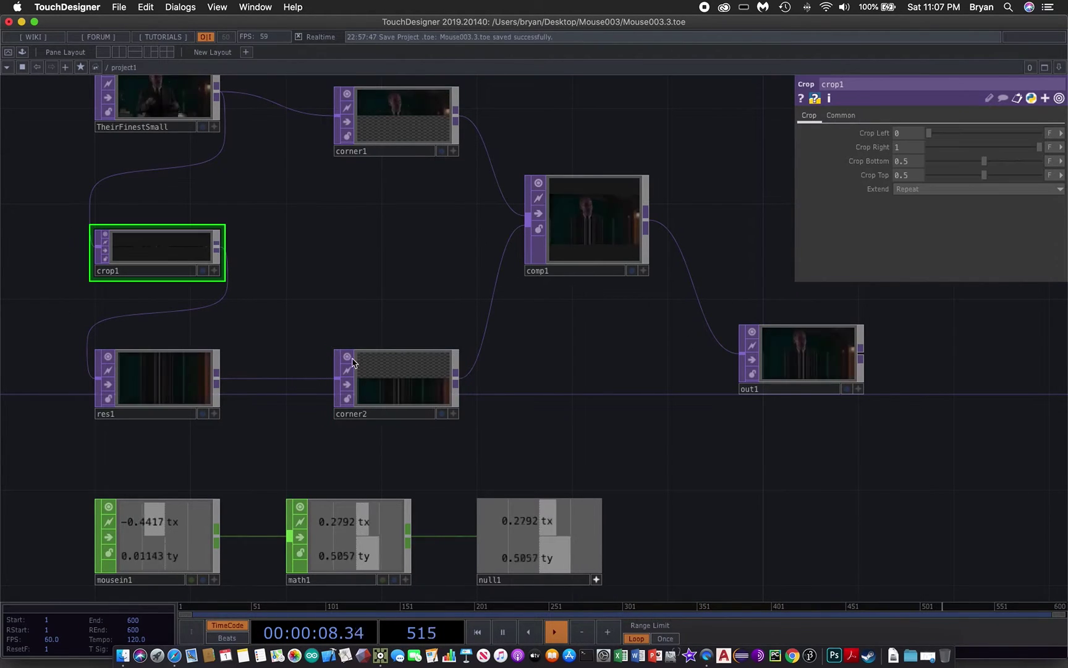
drag(660, 403, 670, 351)
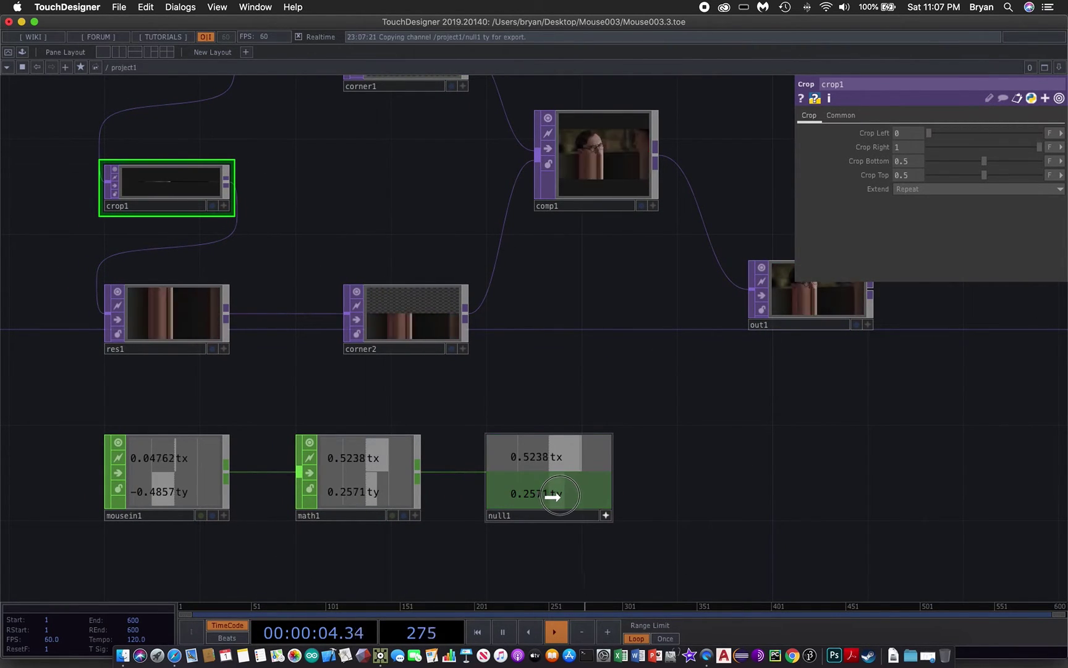
Export null1's ty channel to crop1's Crop Bottom and Crop Top
drag(559, 495, 906, 162)
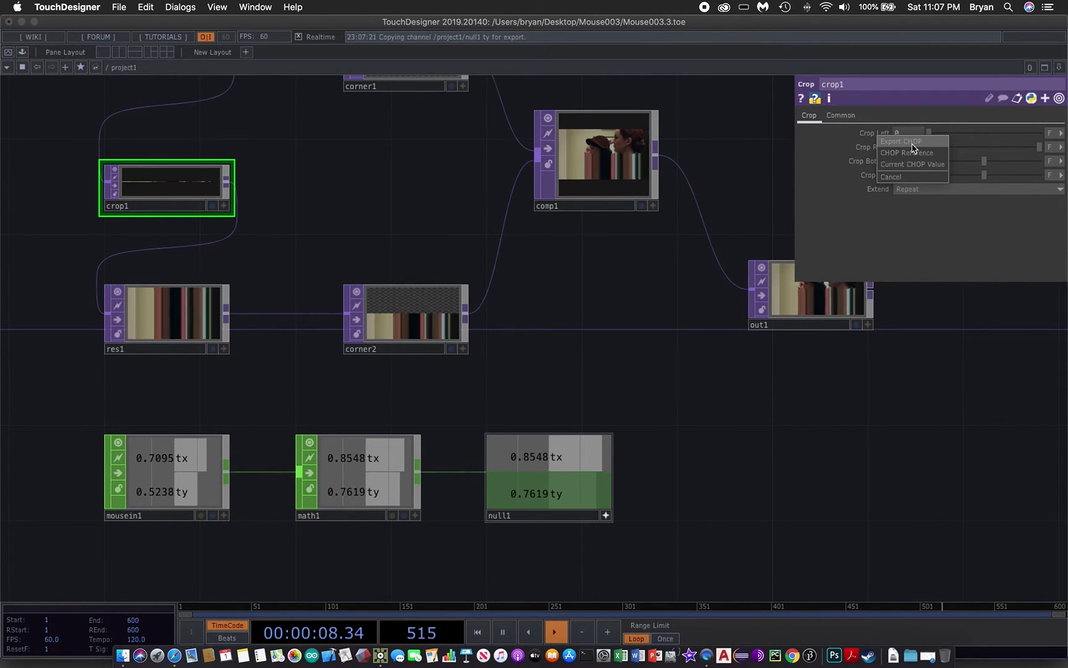
click(912, 144)
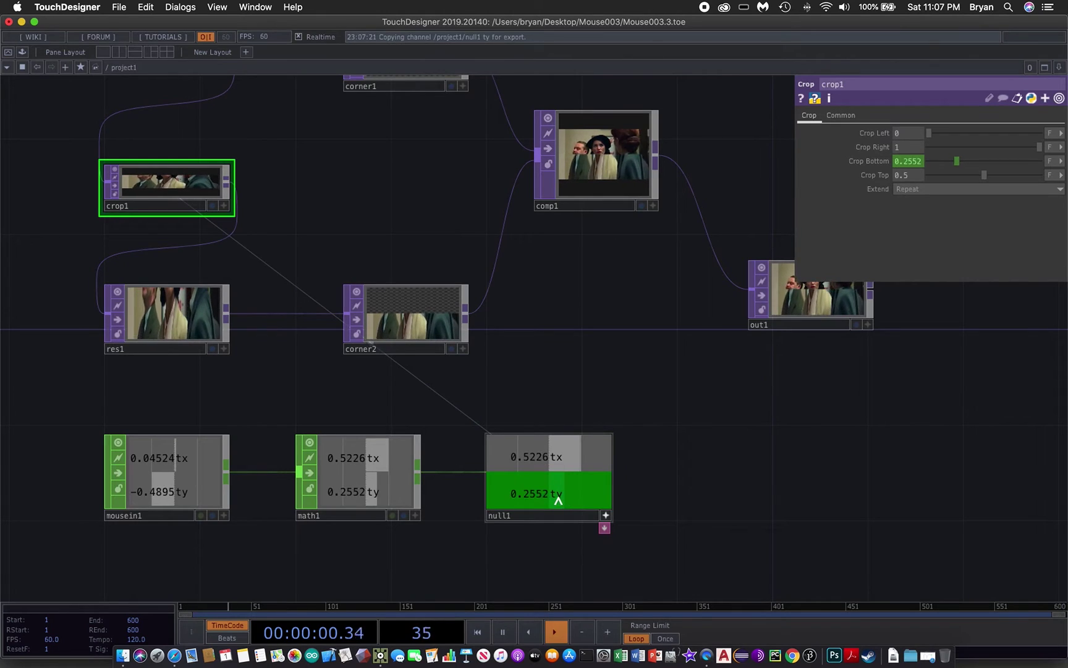
drag(904, 178, 906, 178)
click(909, 159)
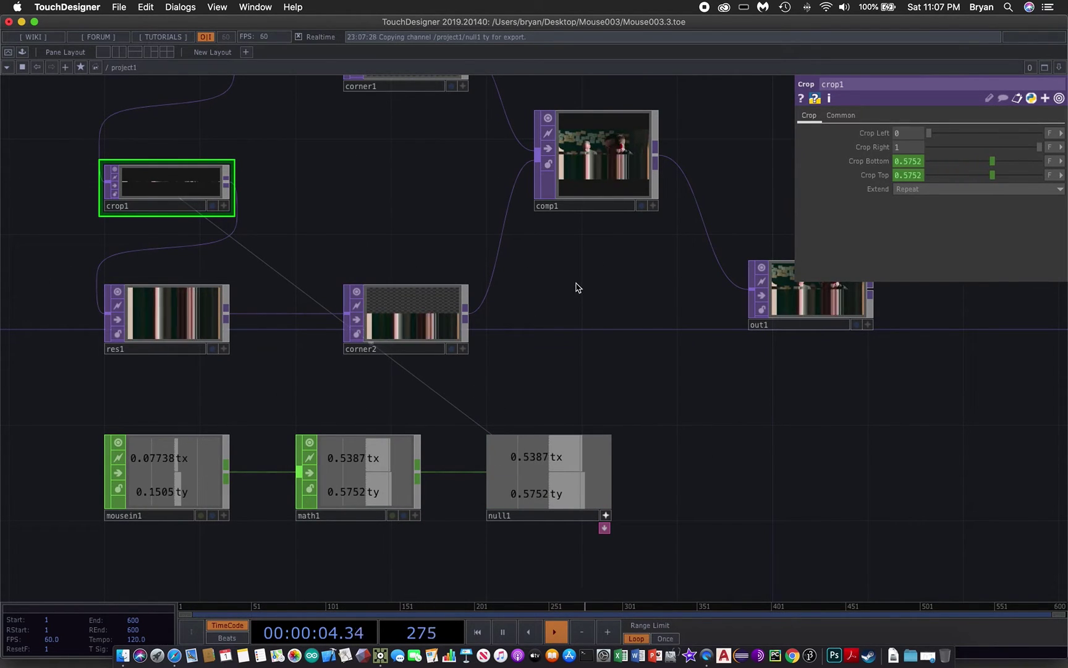
drag(575, 286, 556, 337)
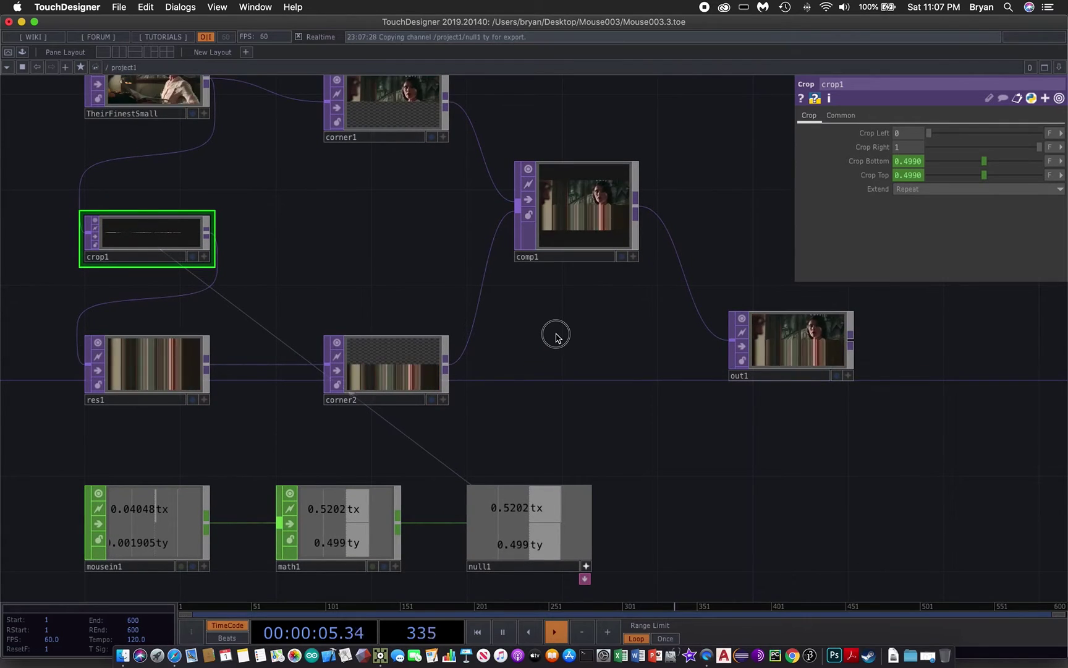
Export null1's ty to corner1's Extract Bottom Left and Bottom Right
click(390, 105)
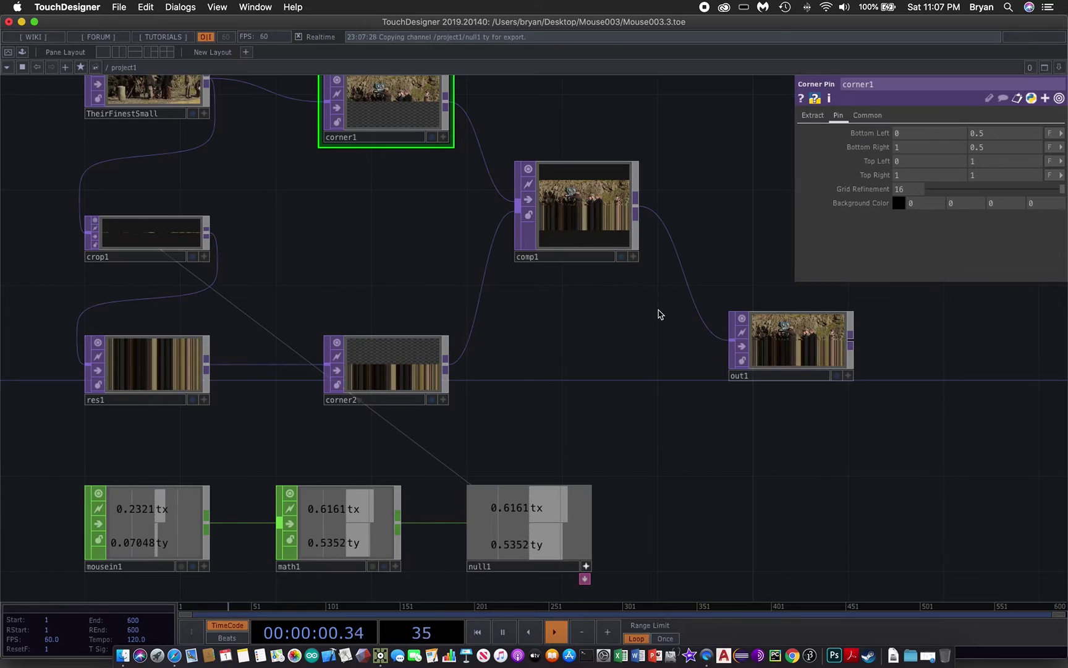
click(807, 118)
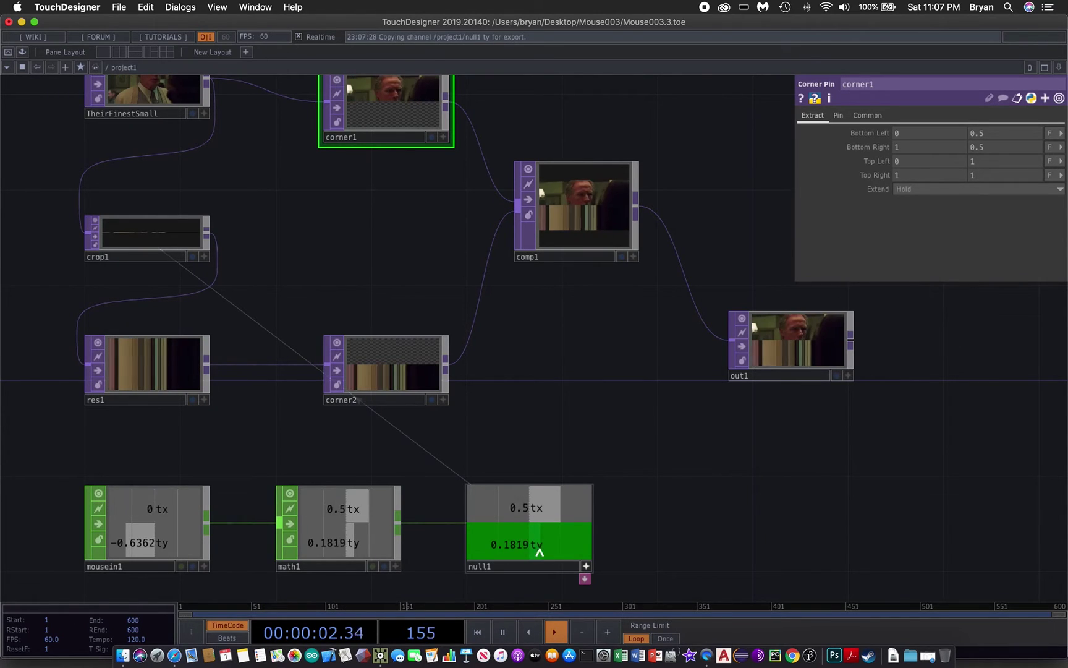
drag(647, 476, 1014, 134)
click(1009, 119)
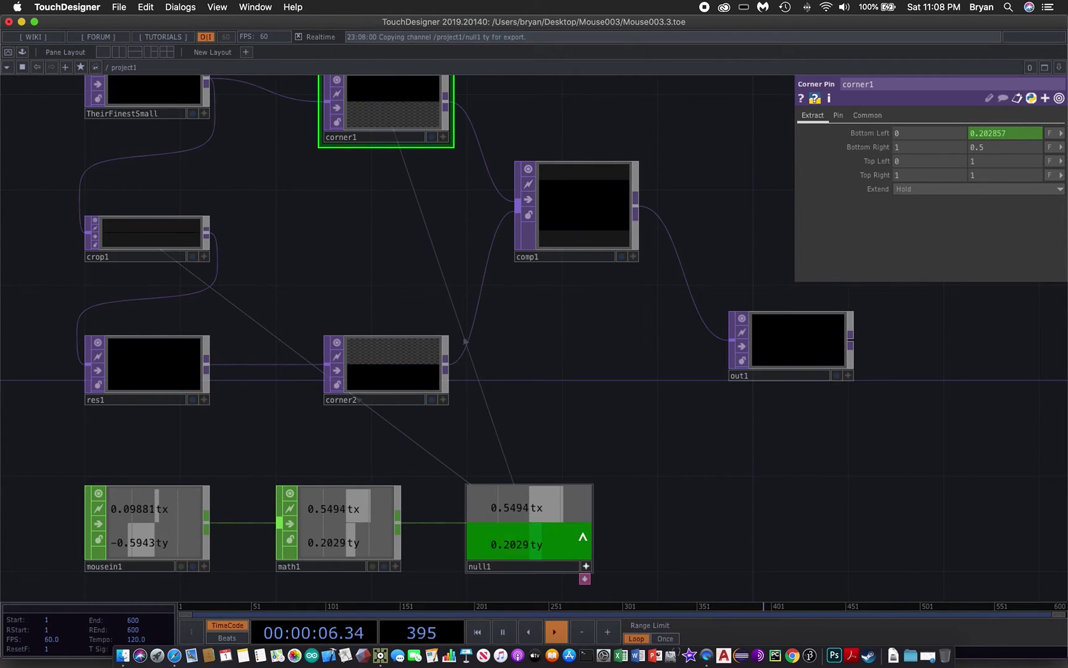
drag(524, 548, 996, 148)
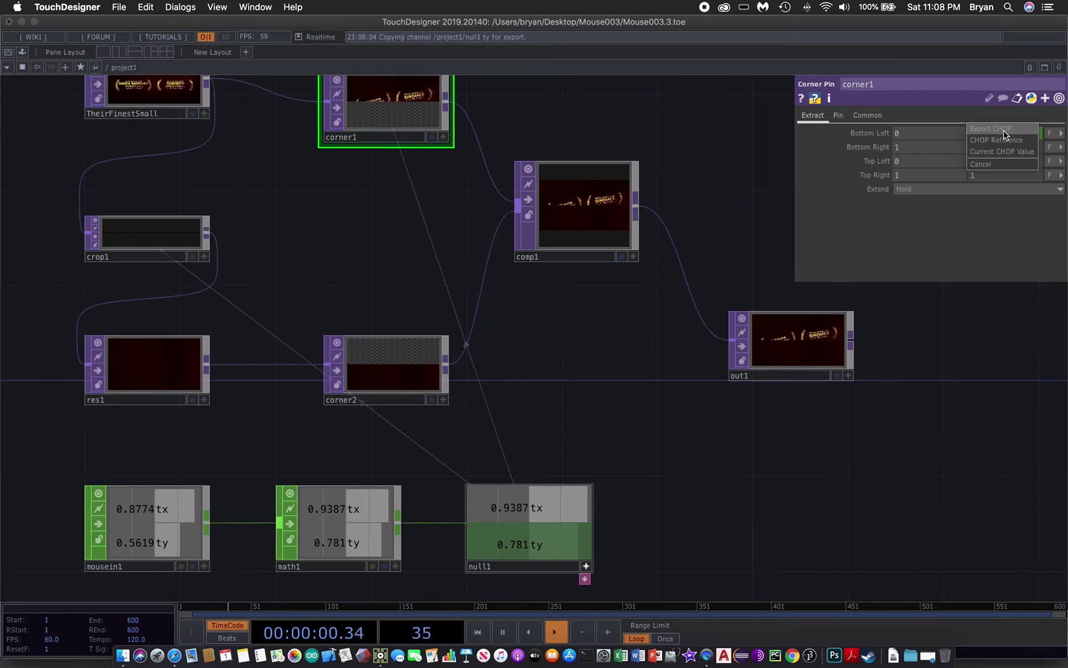
click(1004, 130)
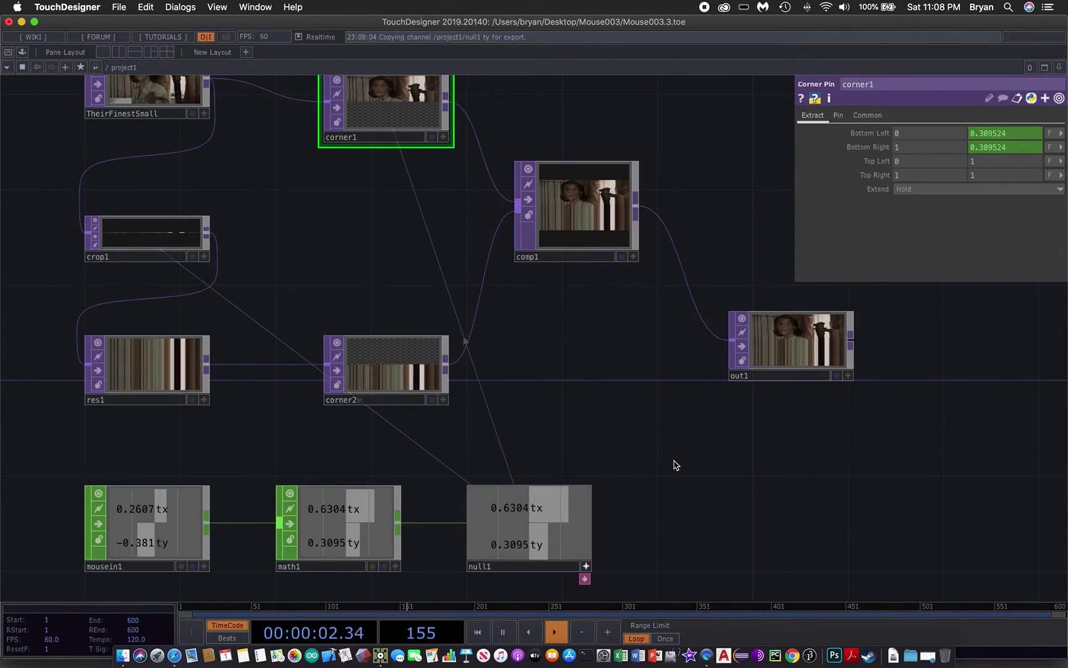
Export null1's ty to corner1's Pin Bottom Left and Bottom Right
click(838, 116)
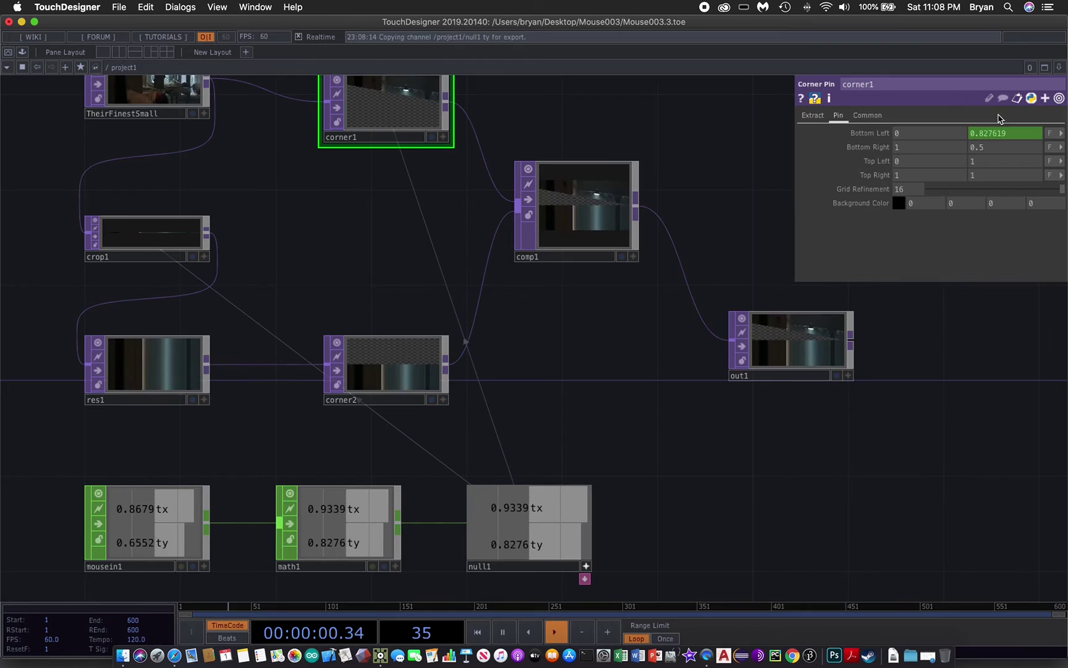
drag(532, 546, 988, 141)
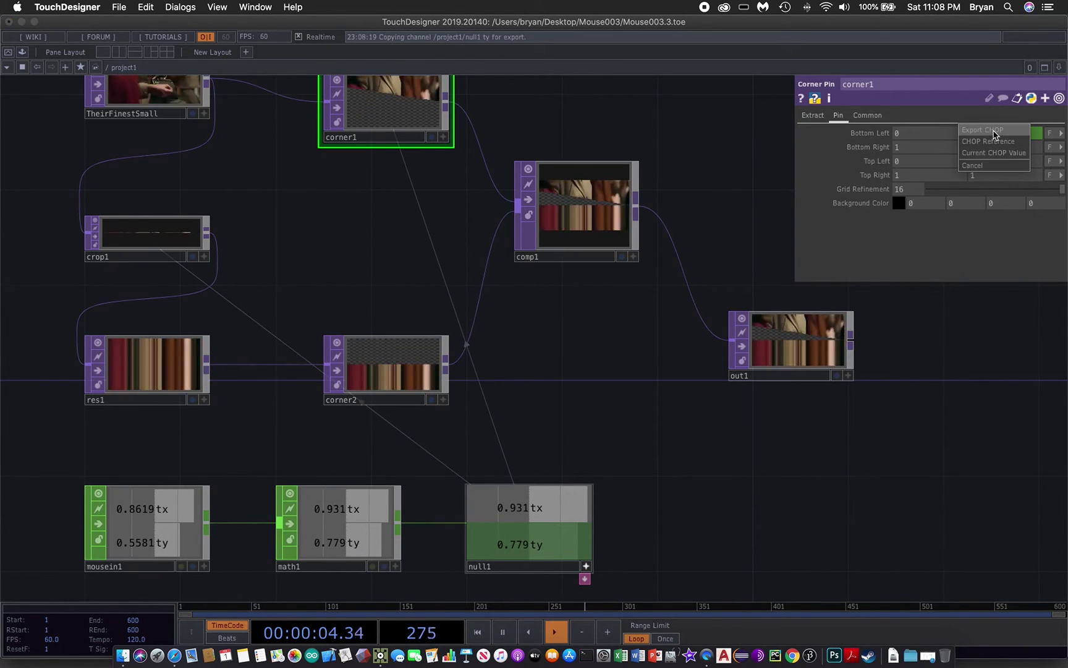
click(994, 131)
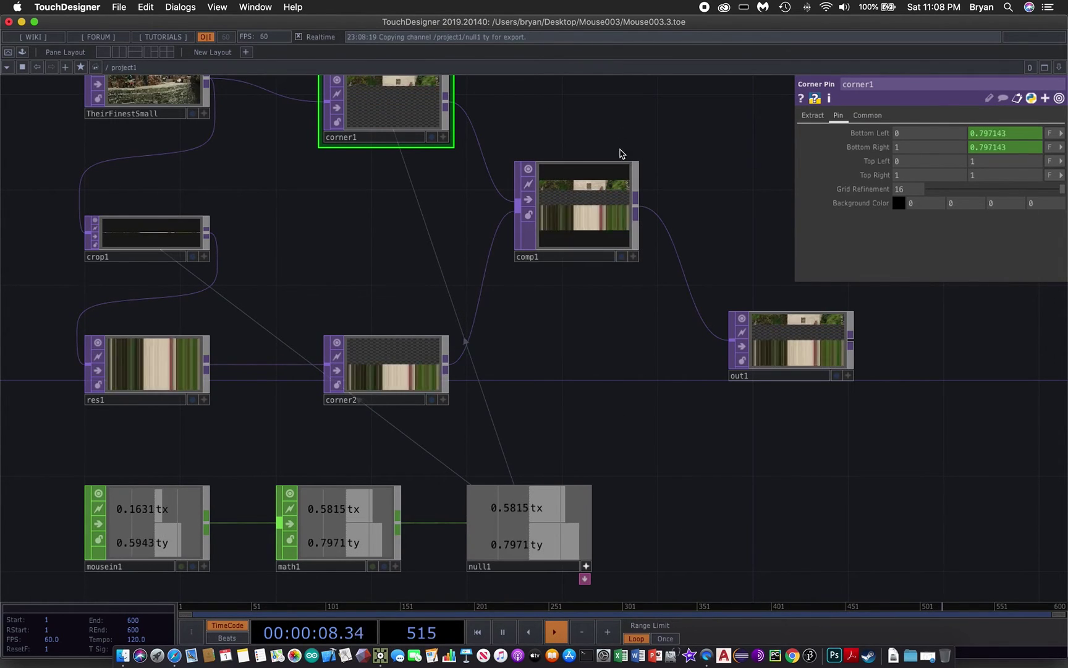
drag(644, 390, 651, 421)
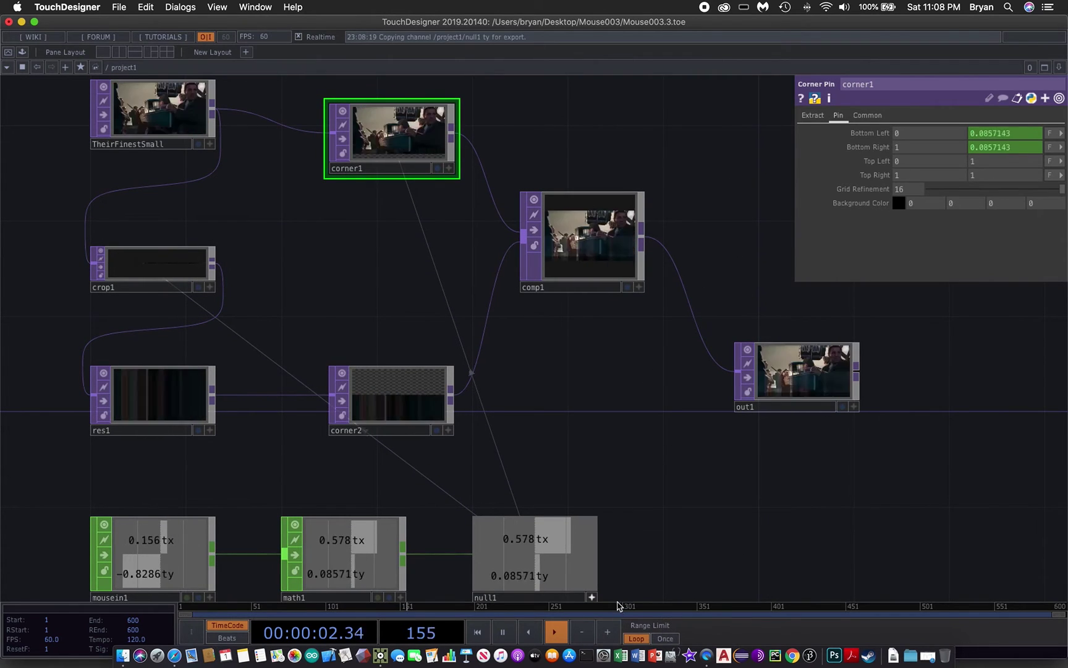
click(628, 375)
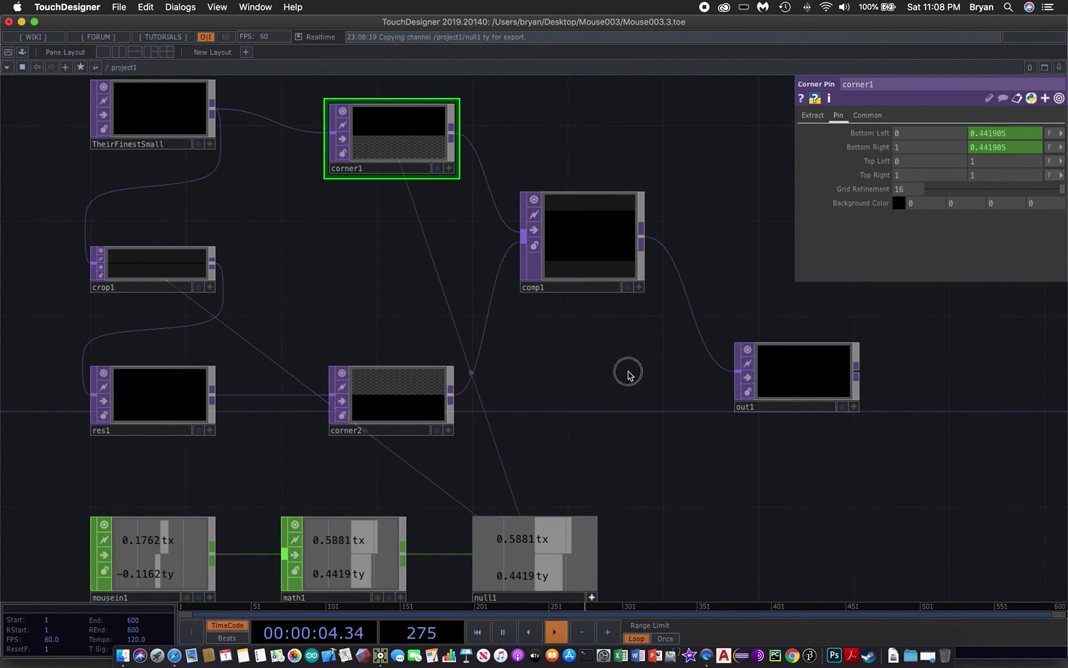
drag(628, 375, 609, 244)
Export null1's ty to corner2's Extract Top Left and Top Right
click(374, 288)
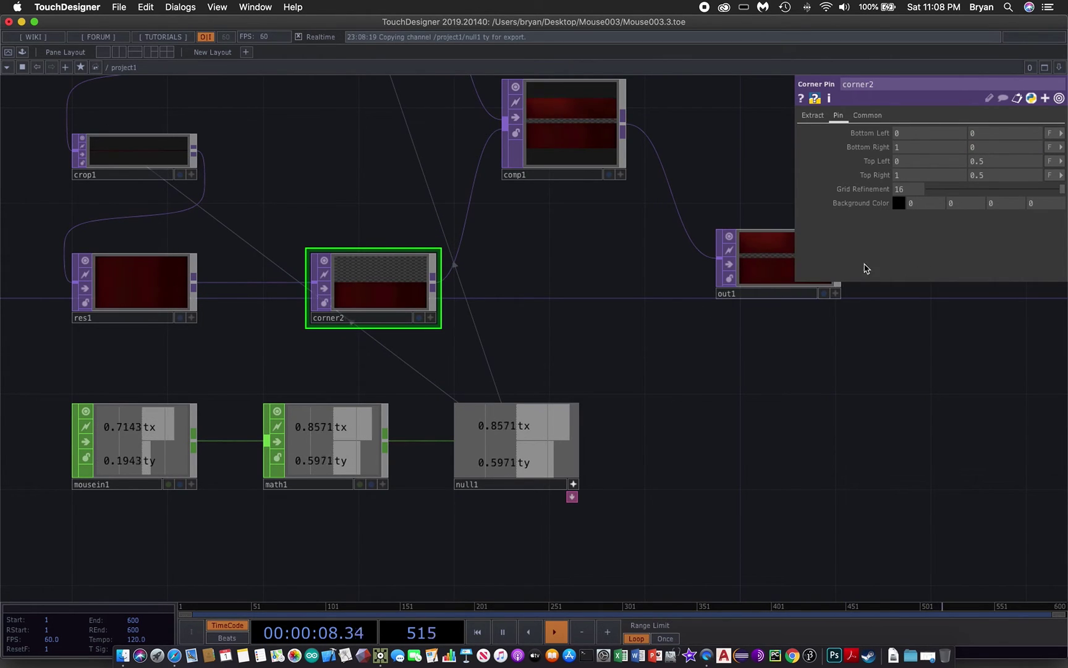
click(812, 115)
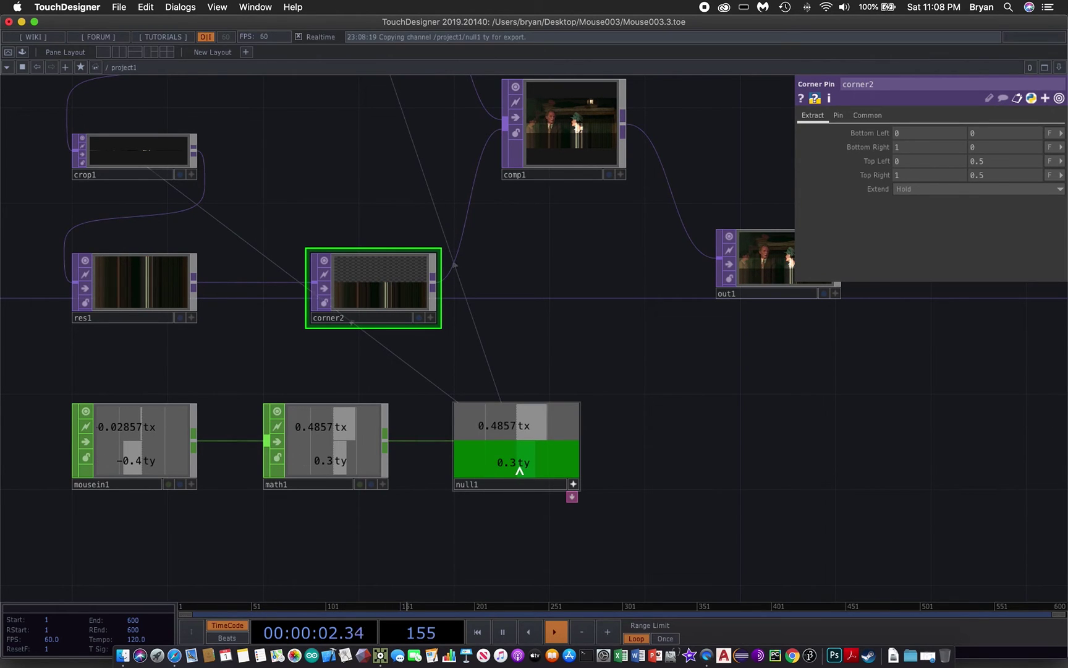
drag(520, 470, 973, 148)
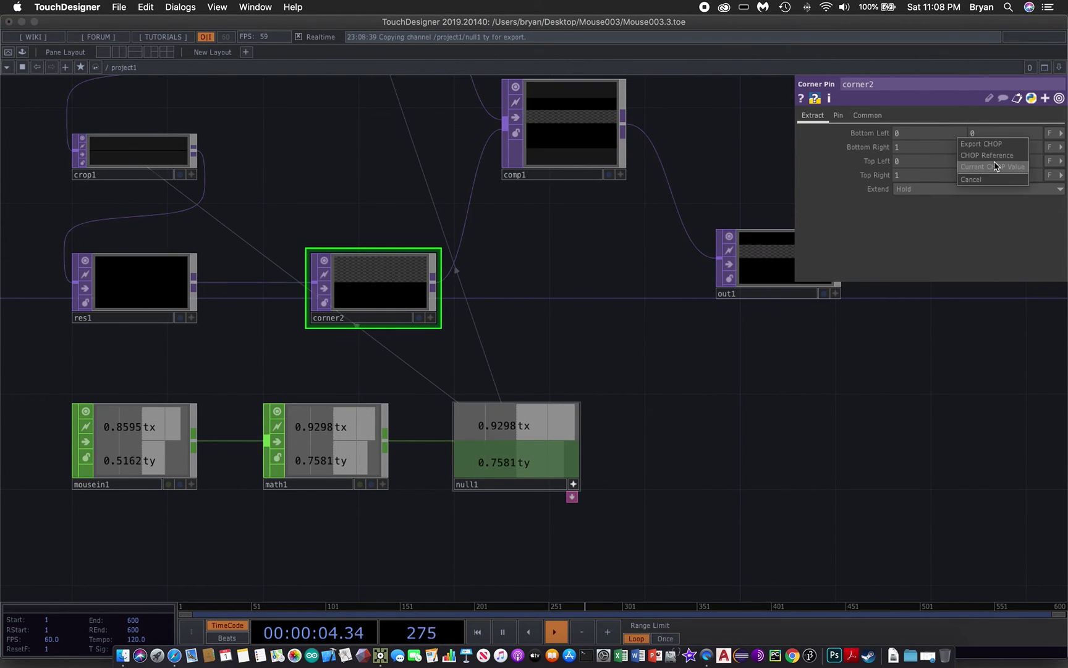
click(988, 144)
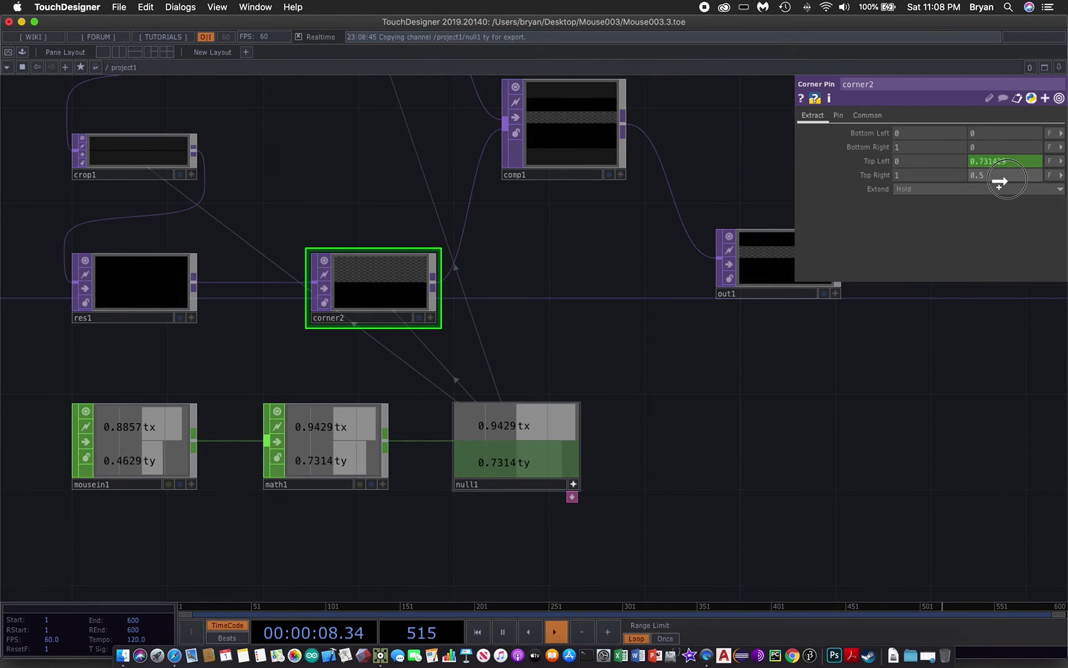
drag(1000, 179, 1001, 174)
click(987, 162)
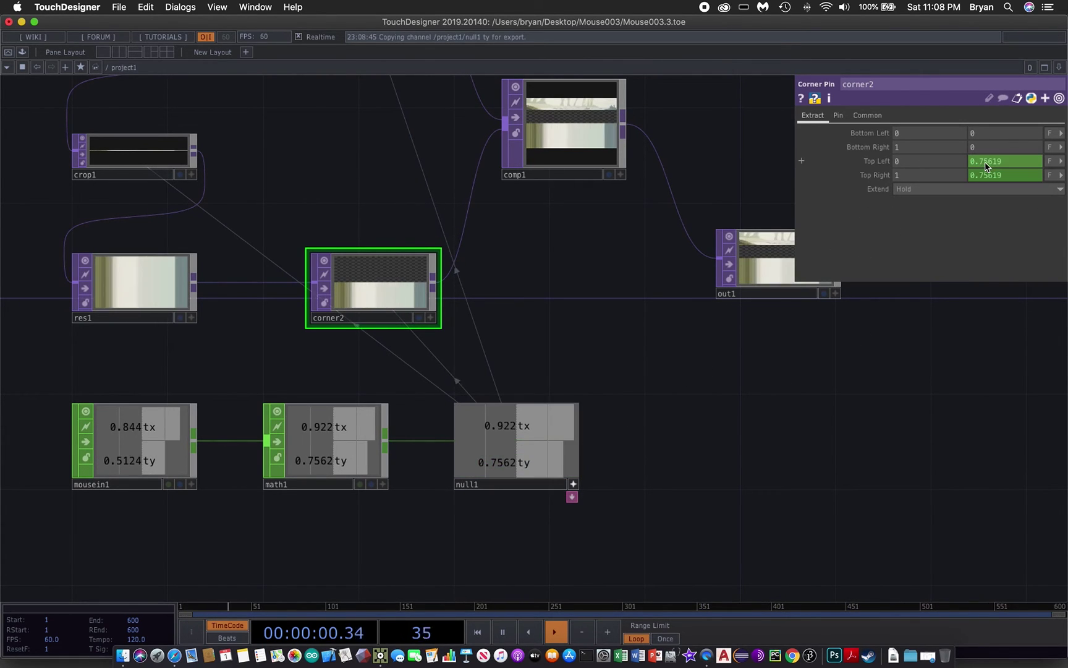
Export null1's ty to corner2's Pin Top Left and Top Right
click(838, 116)
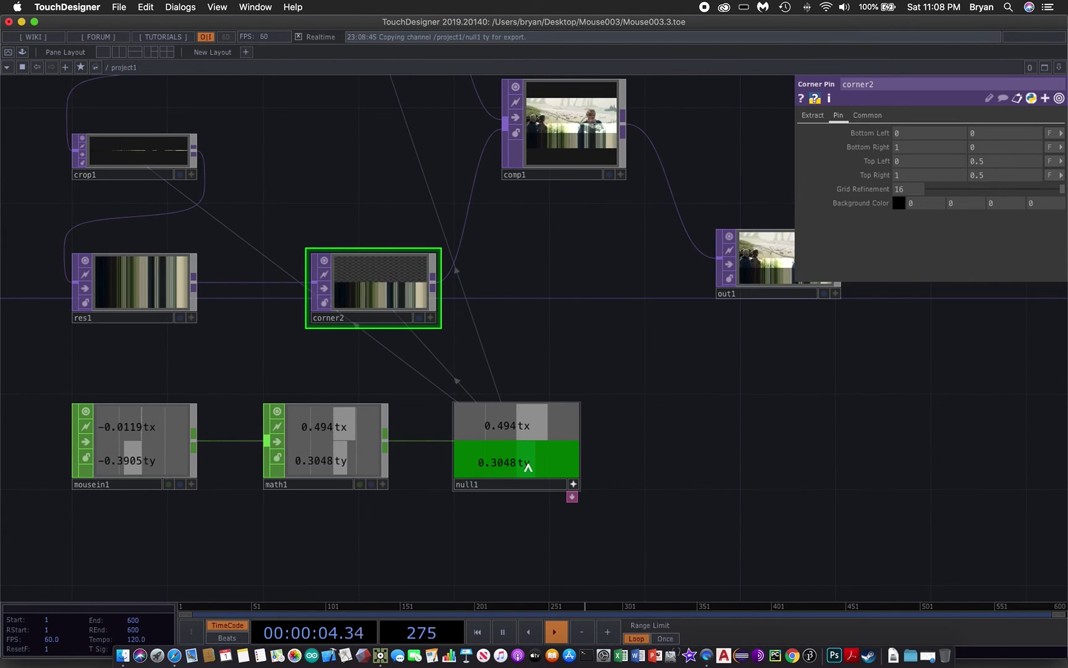
drag(1001, 161, 1003, 160)
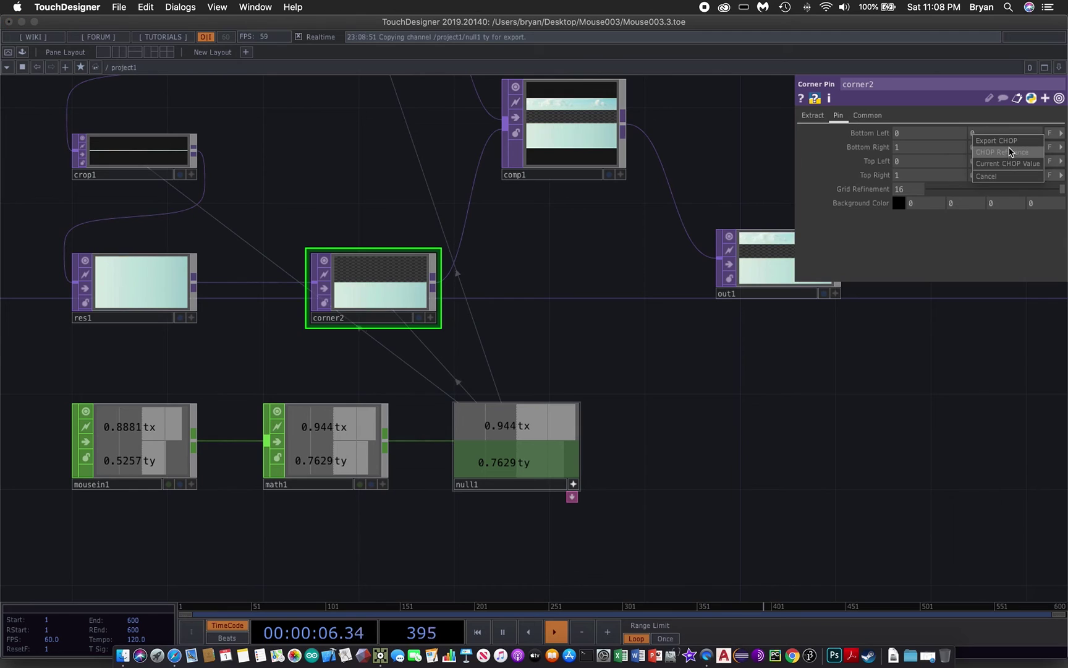
click(1008, 142)
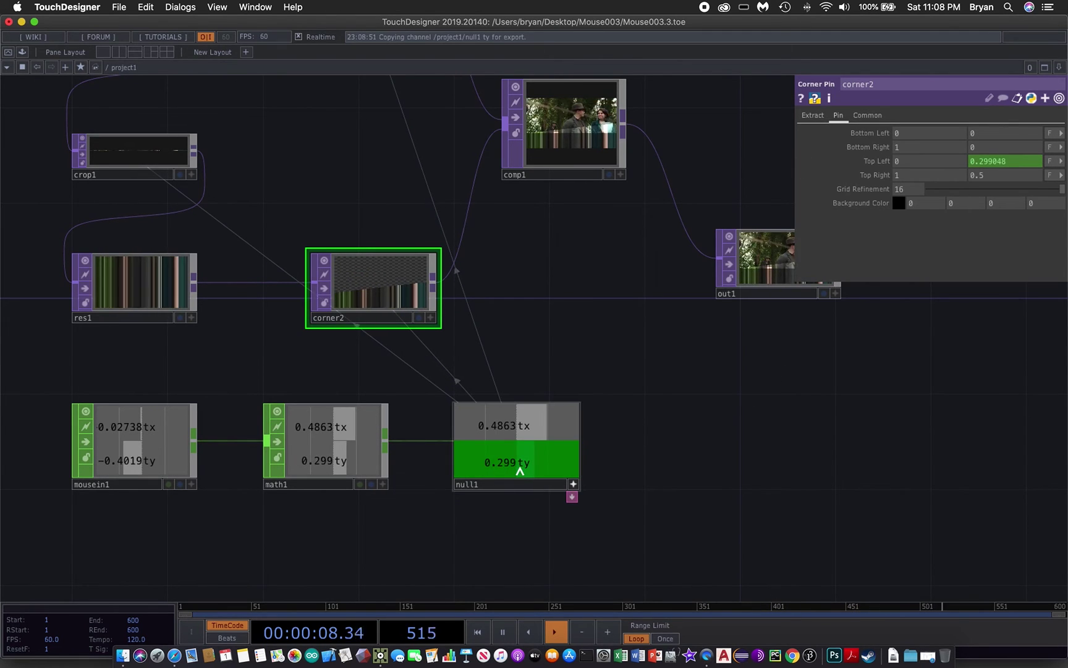
drag(520, 471, 935, 213)
drag(991, 179, 993, 178)
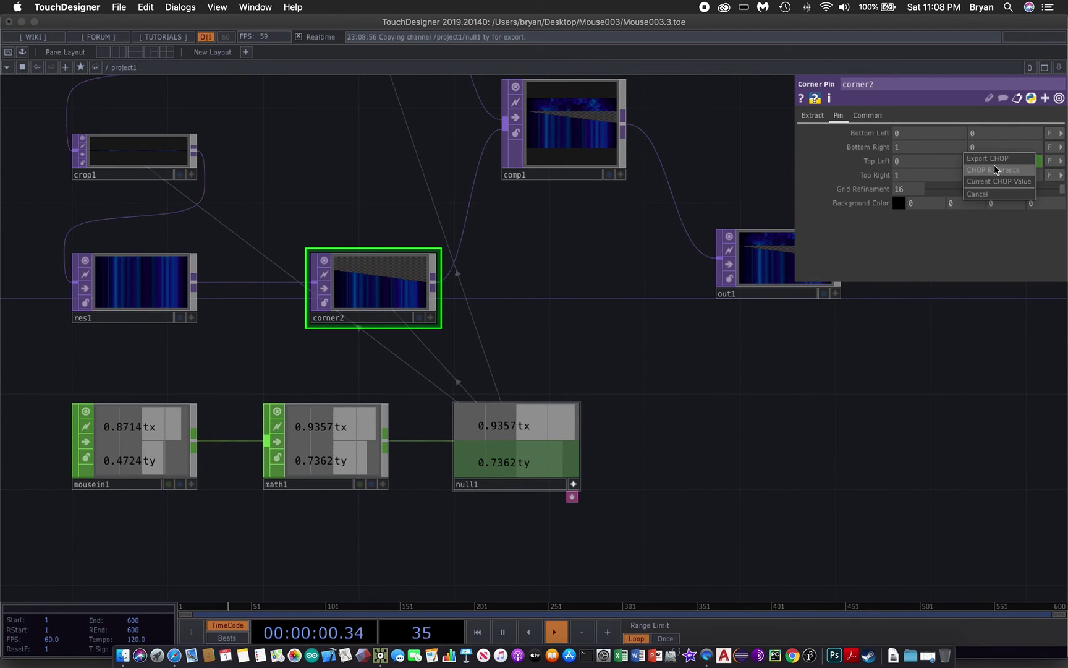
click(993, 160)
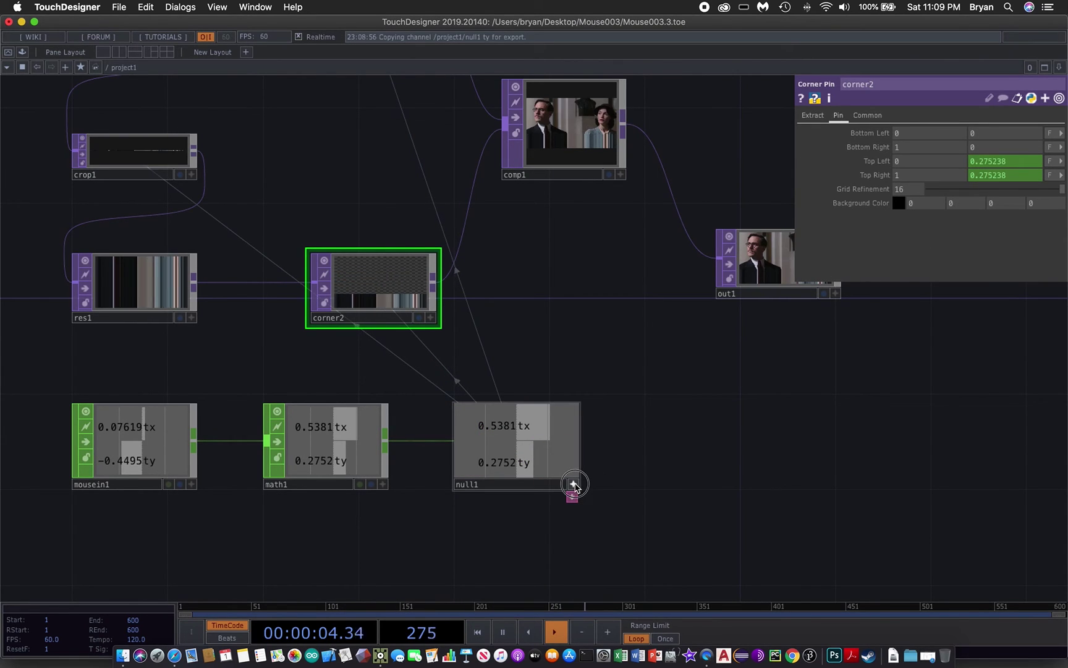
drag(594, 331, 570, 429)
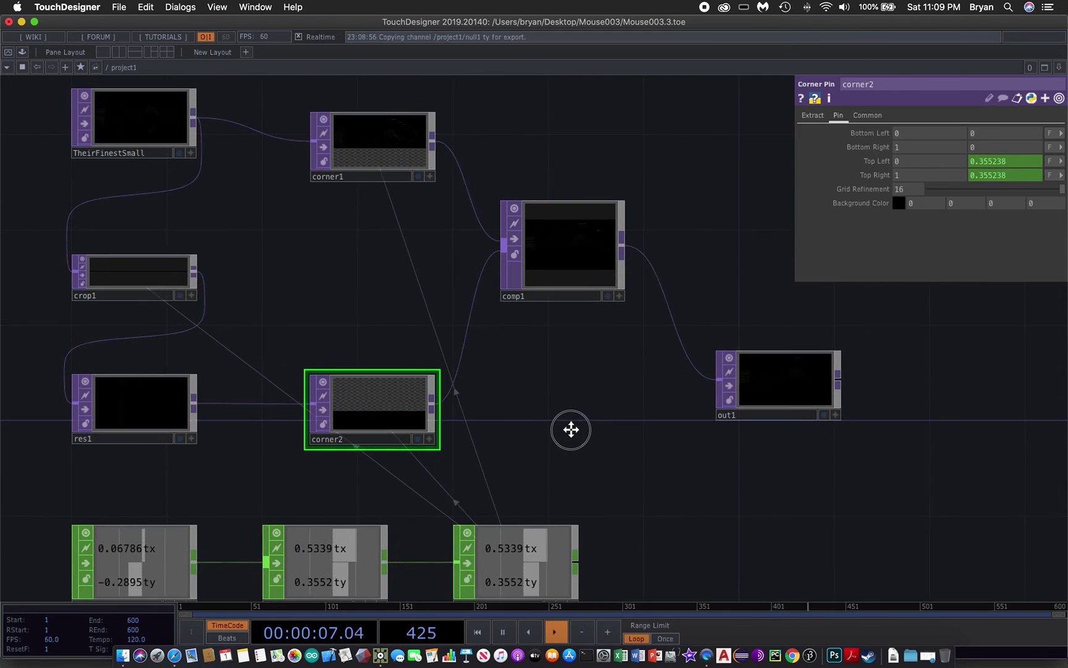
Save the project as Mouse003.4.toe and briefly preview out1's output behind the network
click(116, 8)
click(137, 98)
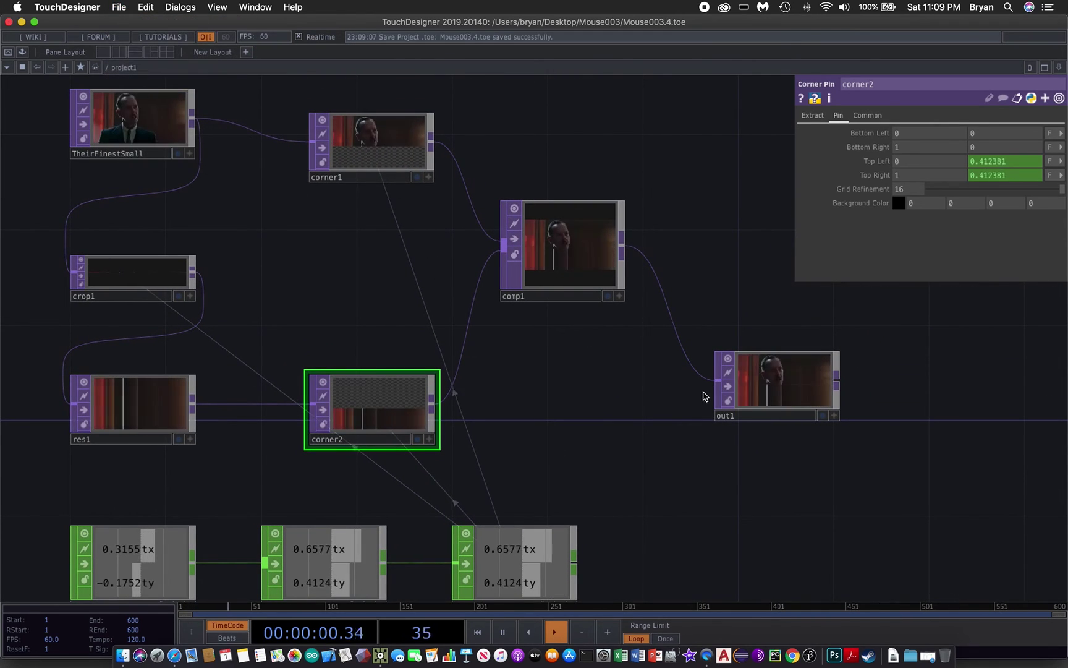
drag(591, 372, 402, 360)
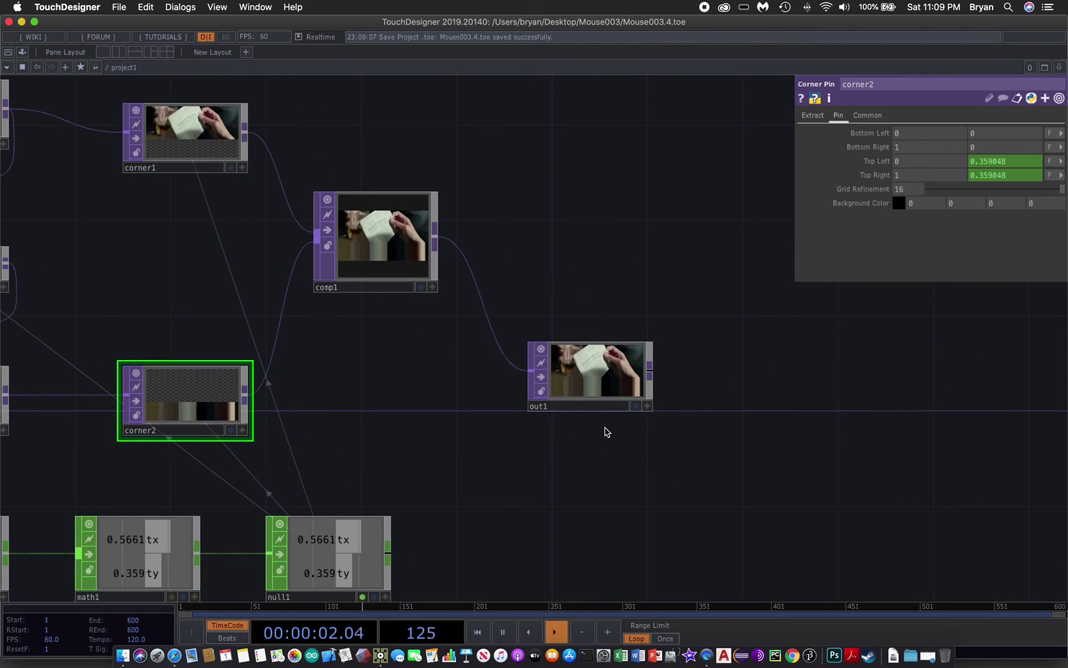
click(635, 406)
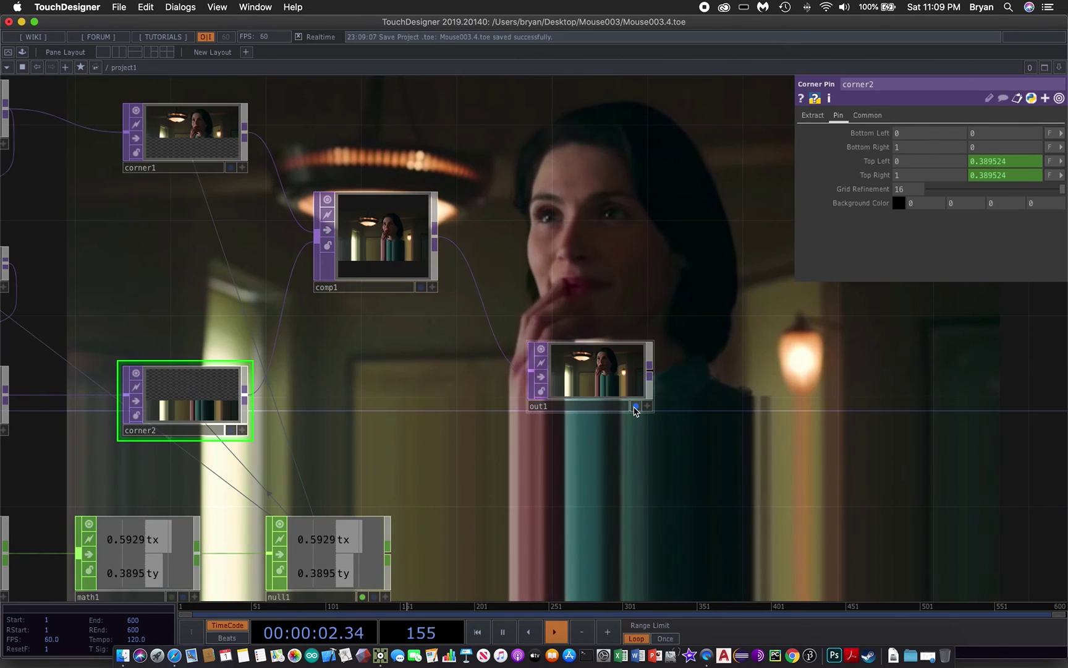
click(635, 406)
Close the corner2 parameter panel and recentre the network nodes
drag(396, 362, 590, 340)
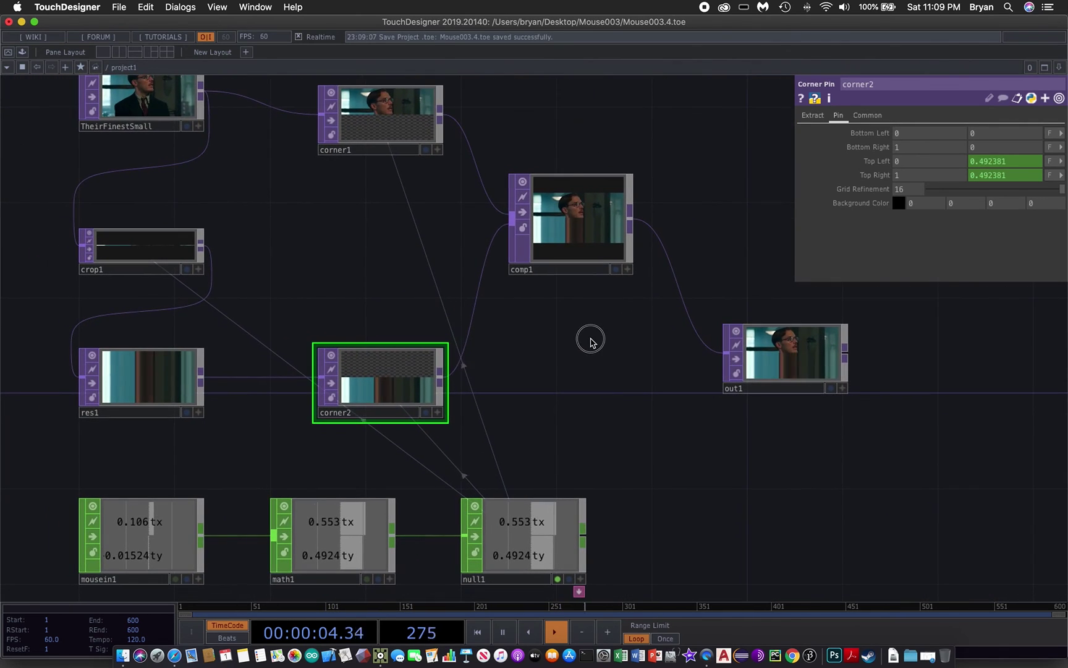
key(p)
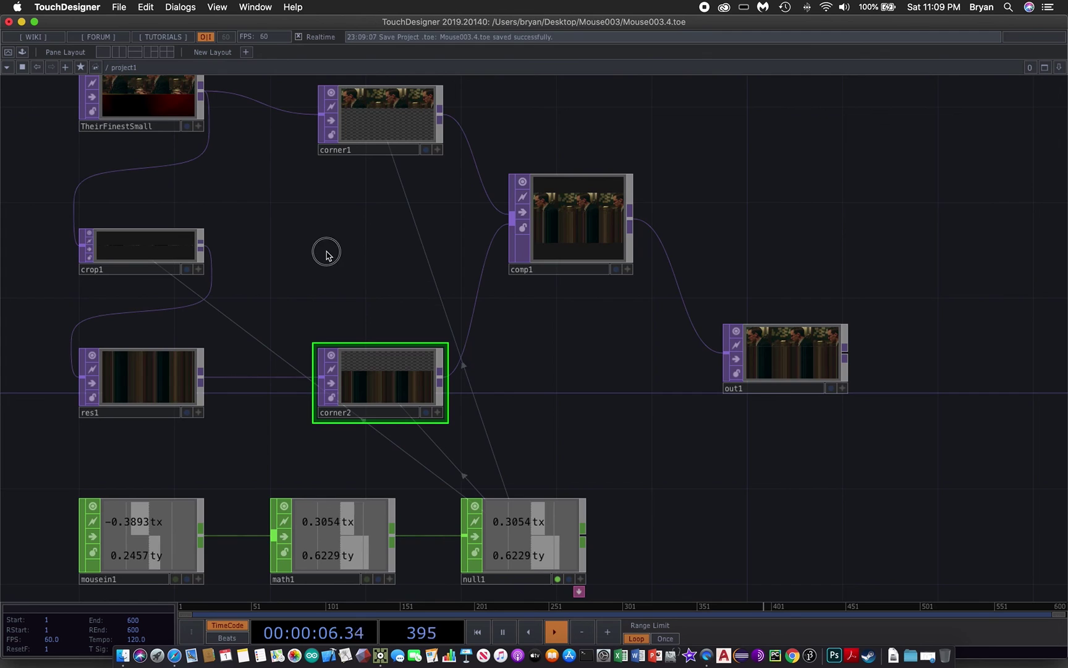
drag(327, 254, 401, 267)
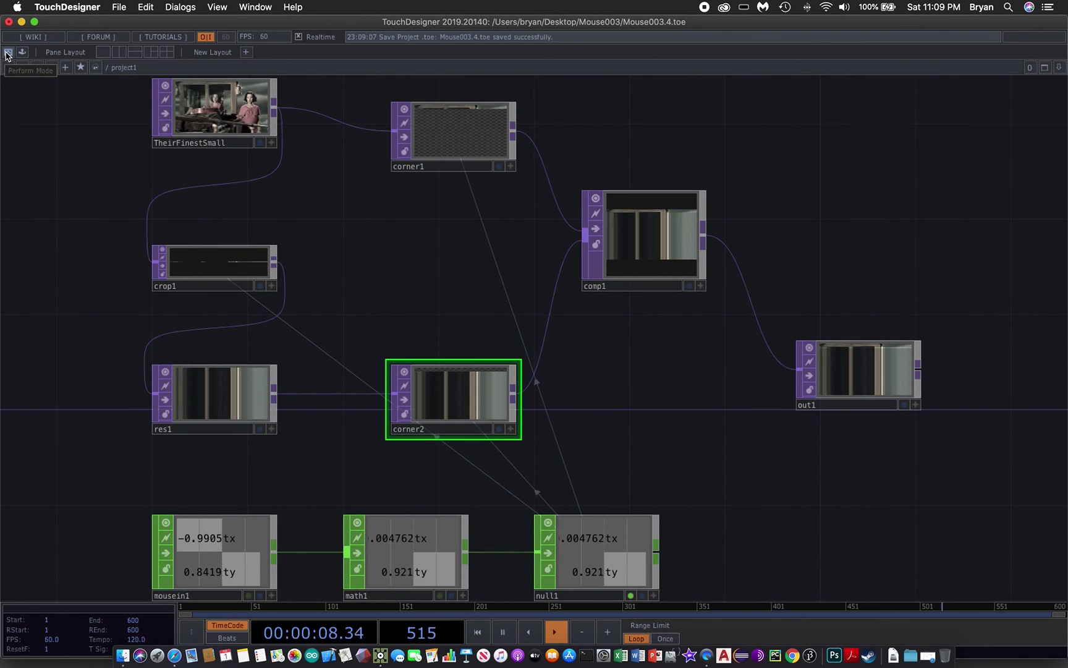